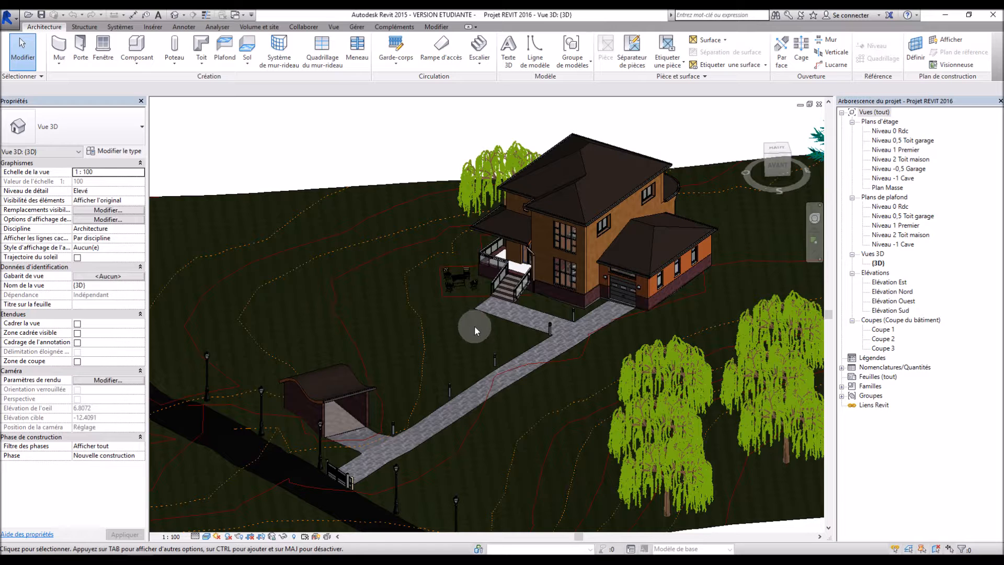
middle_click_drag(464, 338, 484, 341, "shift")
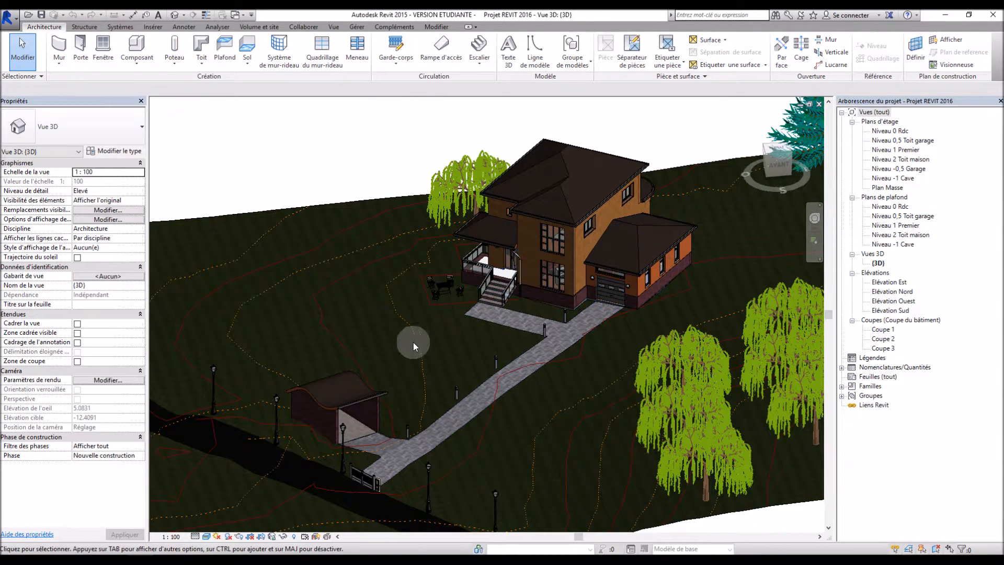
scroll(409, 364, "up", 2)
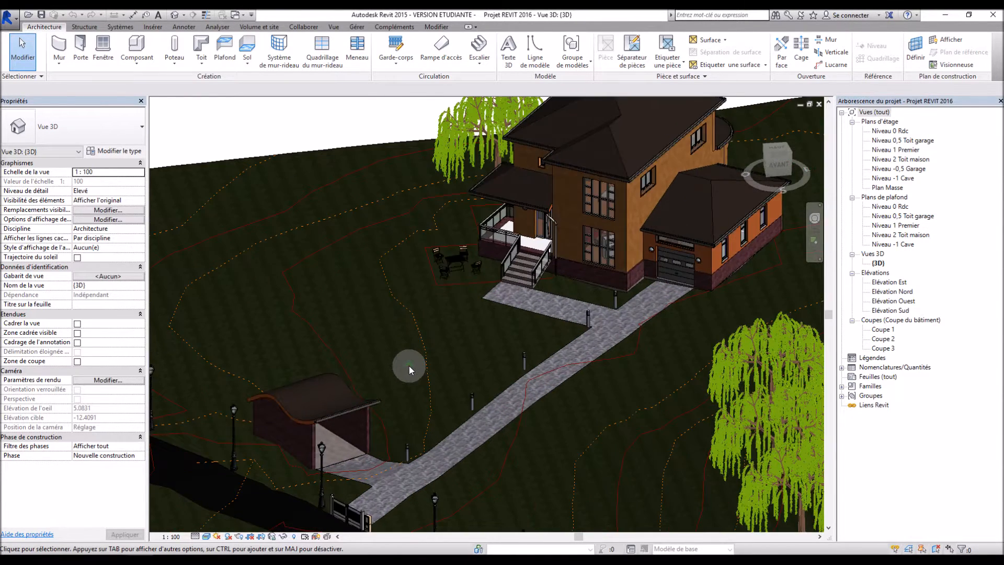
scroll(409, 364, "down", 1)
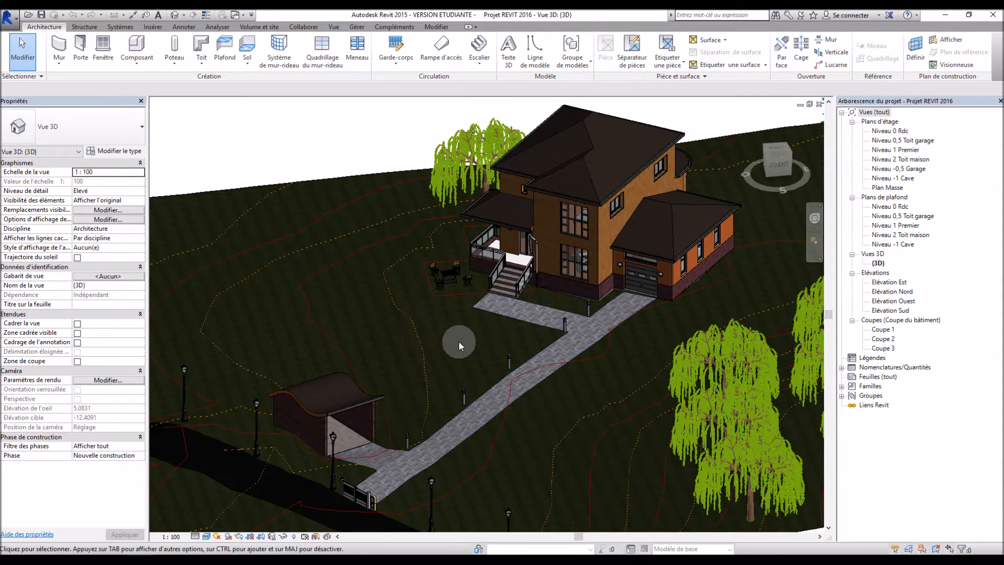
middle_click_drag(468, 345, 479, 321, "shift")
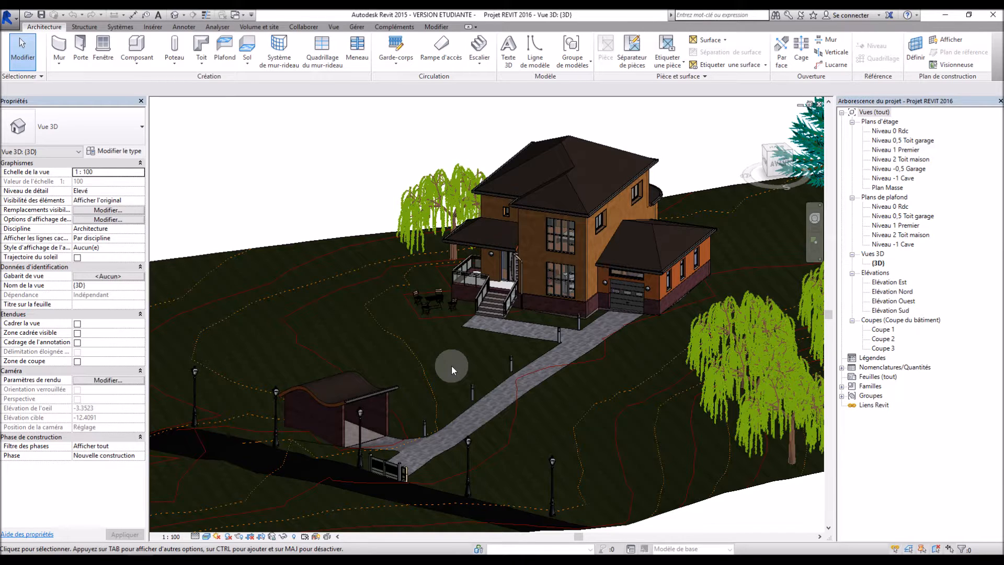
middle_click_drag(455, 368, 414, 376, "shift")
middle_click_drag(484, 347, 504, 349, "shift")
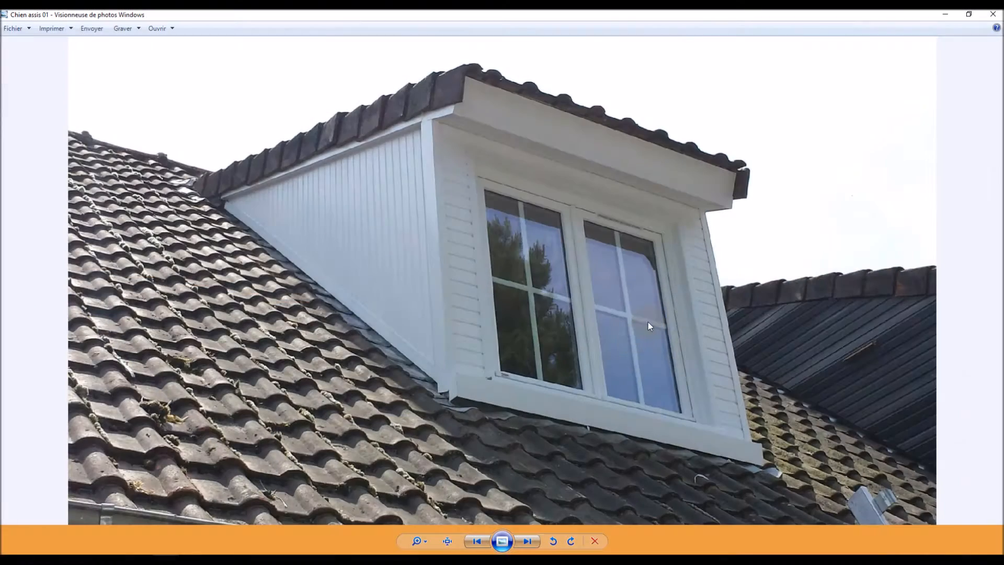
Browse the dormer reference photos Chien assis 01 to 03 and return to the 3D house model.
key("Right")
key("Right")
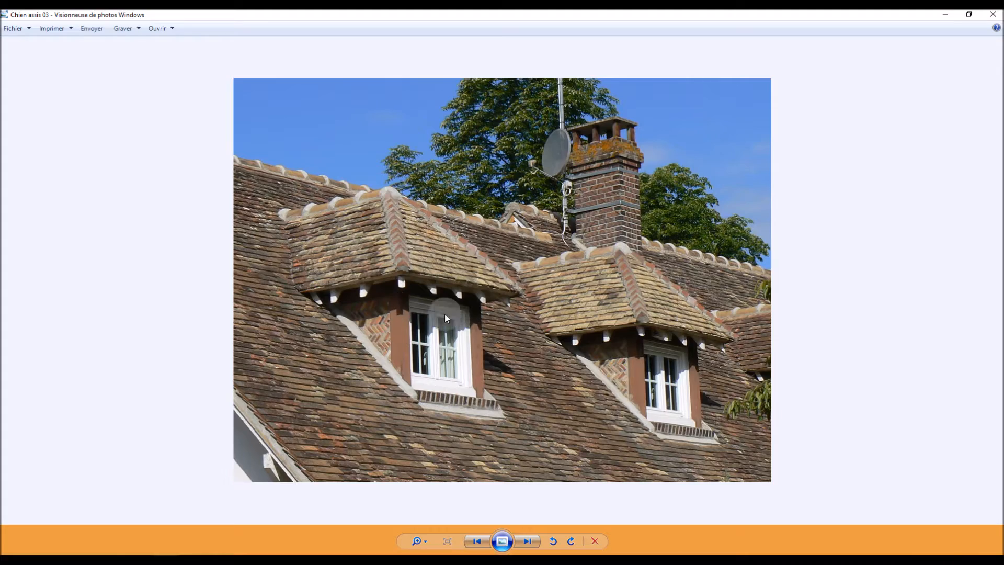
key("Left")
key("Left")
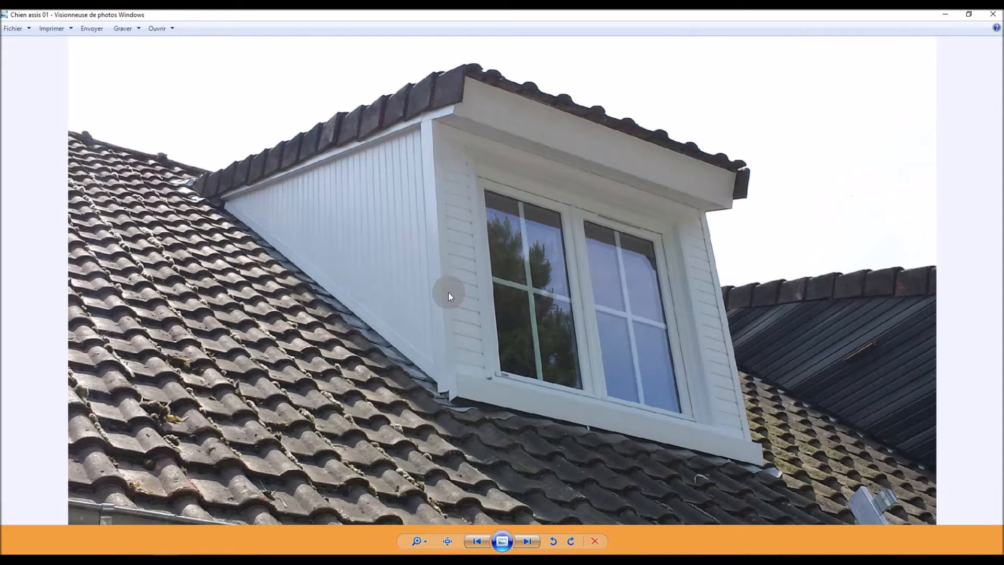
key("Right")
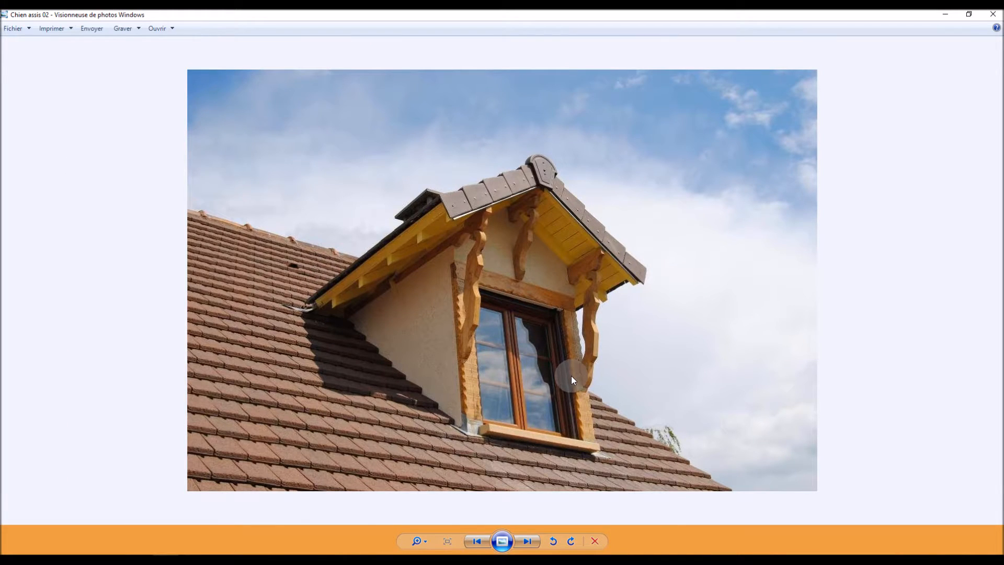
key("Right")
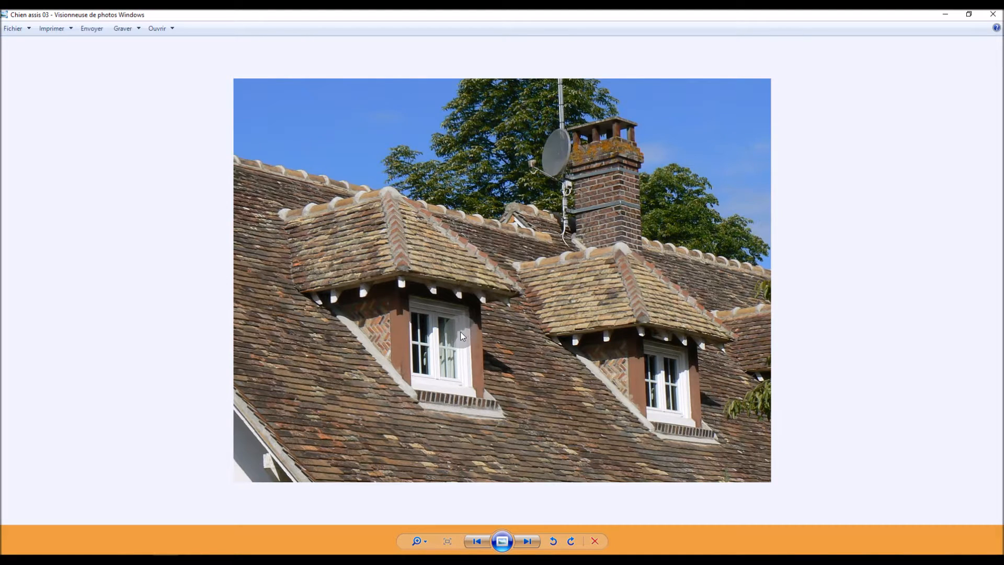
left_click(993, 14)
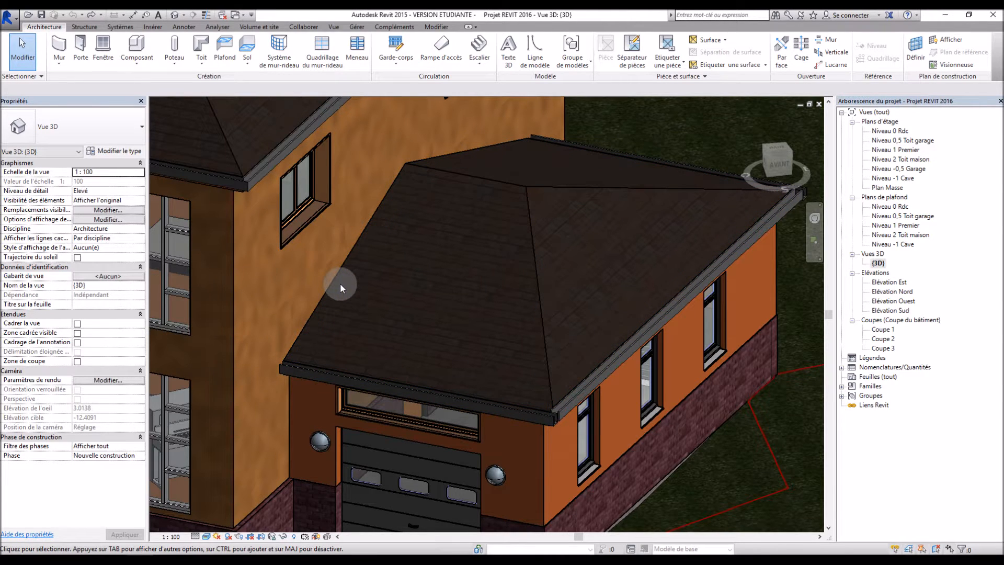
Open the Niveau 0,5 Toit garage floor plan and start a load-bearing wall of type Bois - Ext. 200 mm.
scroll(329, 294, "up", 1)
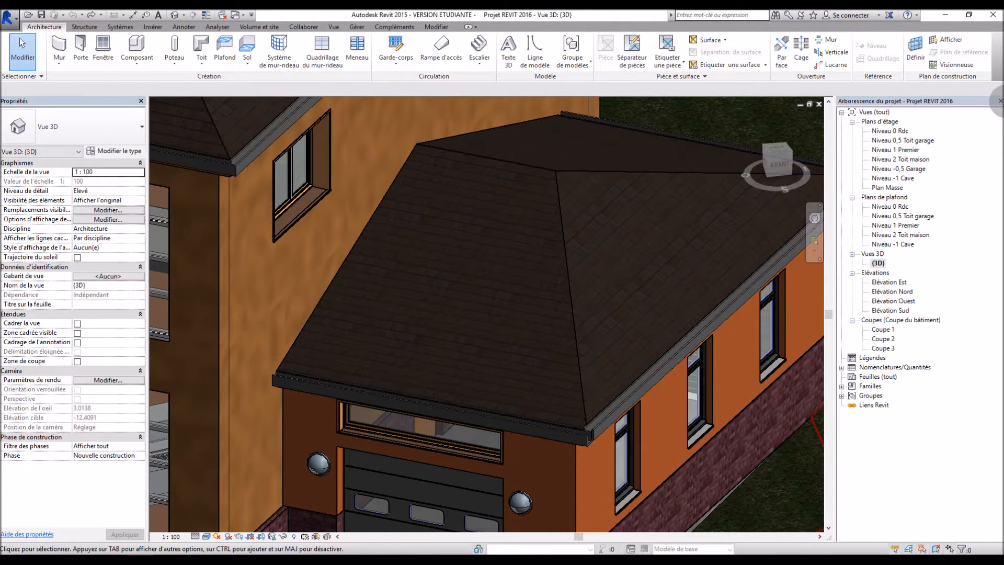
double_click(908, 140)
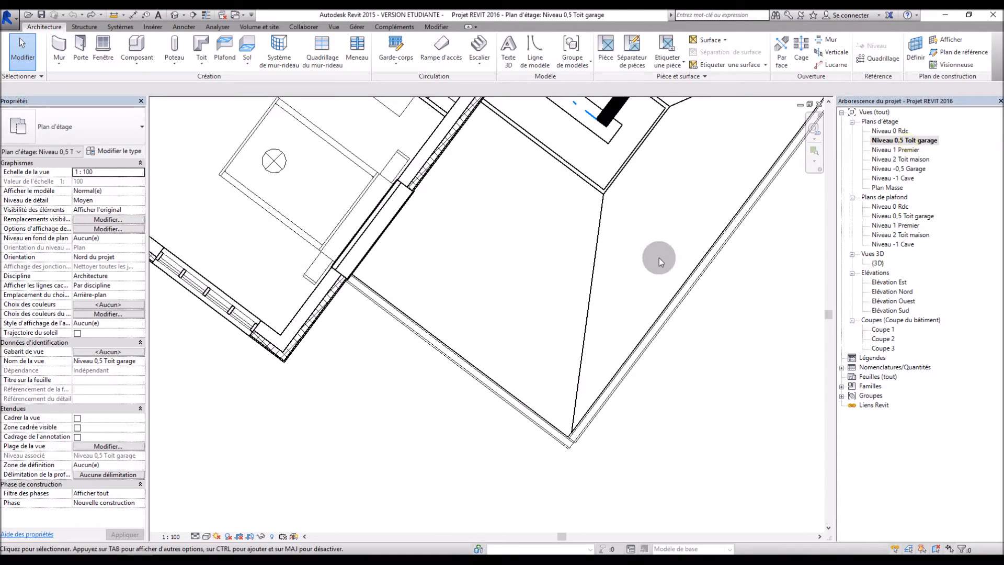
left_click(59, 60)
left_click(87, 104)
left_click(78, 128)
scroll(81, 171, "up", 2)
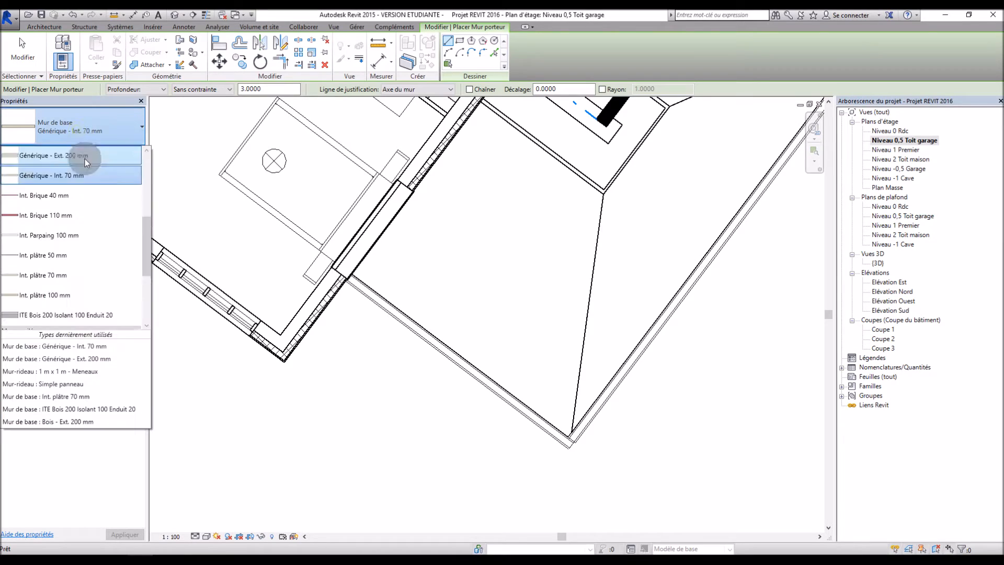
scroll(81, 169, "up", 1)
left_click(80, 166)
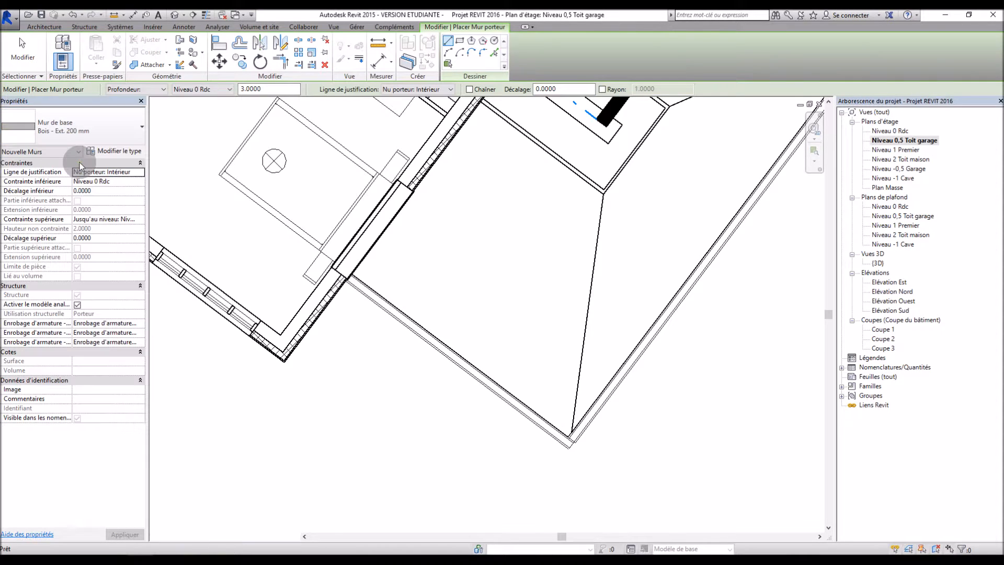
Set the new wall's base constraint to Niveau 0,5 Toit garage, its top constraint to Sans contrainte and its unconnected height to 1 m.
left_click(104, 180)
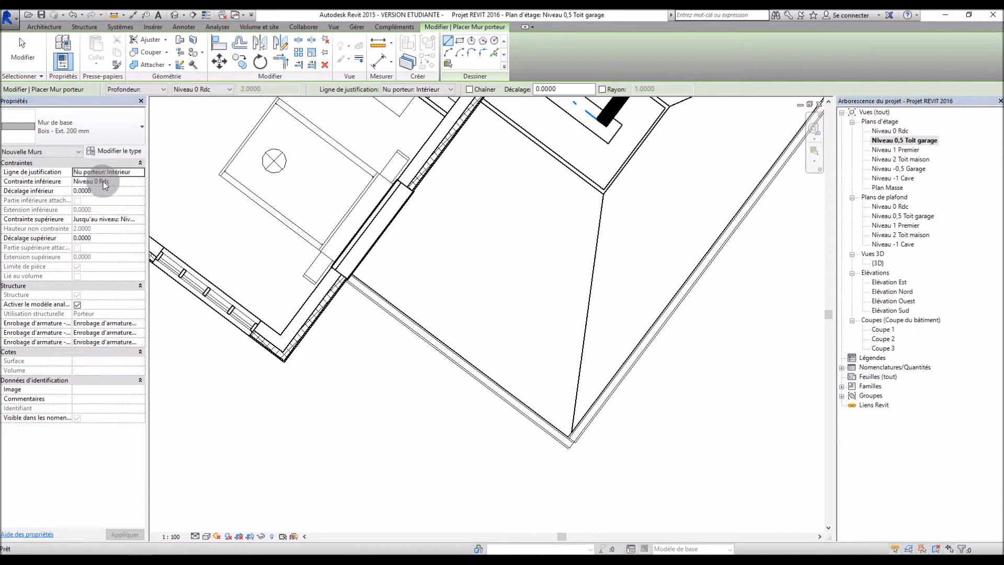
left_click(141, 182)
left_click(115, 213)
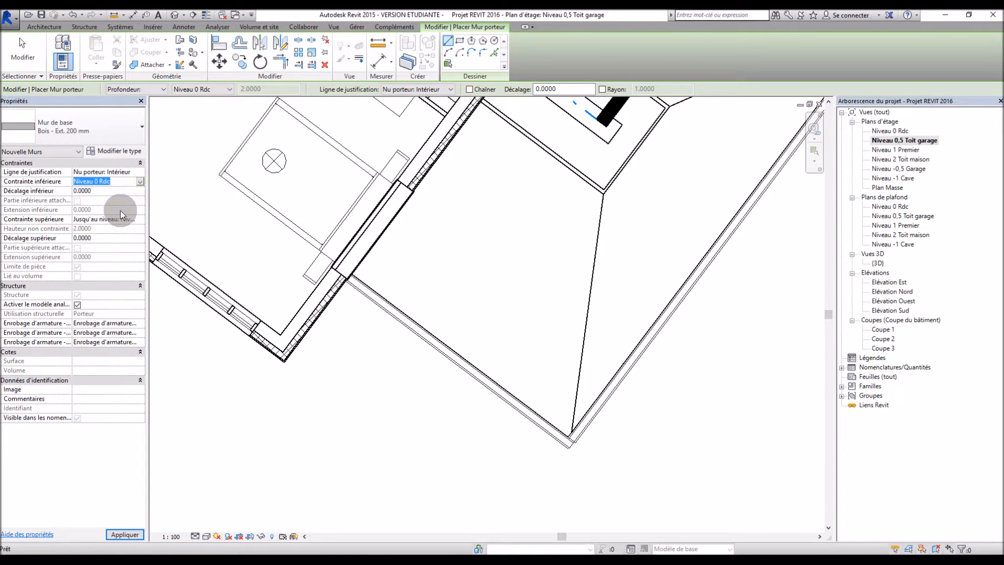
left_click(134, 219)
left_click(140, 219)
left_click(124, 229)
left_click(115, 228)
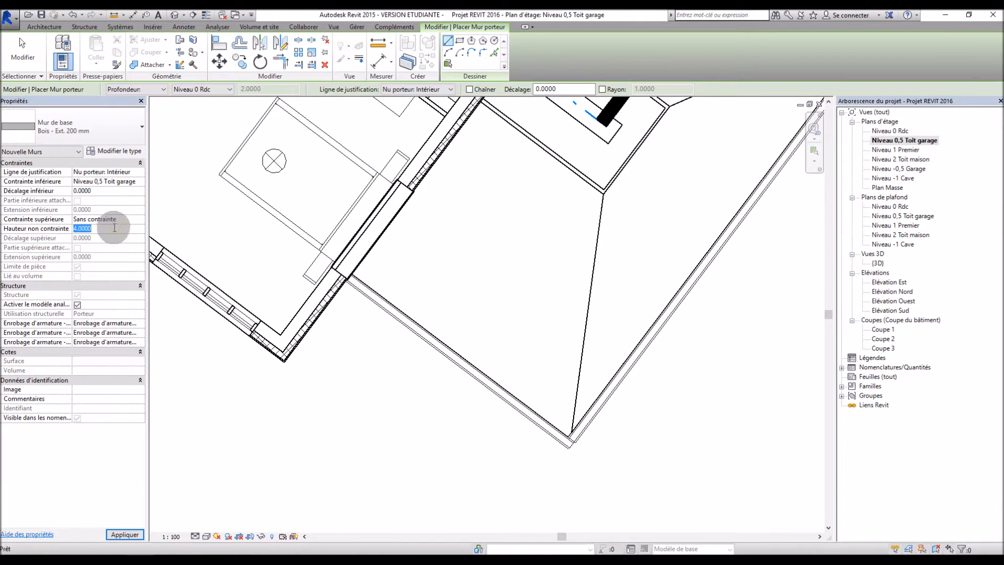
Draw three connected walls in an open U on the garage roof, about 1.2 m deep and 1.1 m wide.
left_click(456, 236)
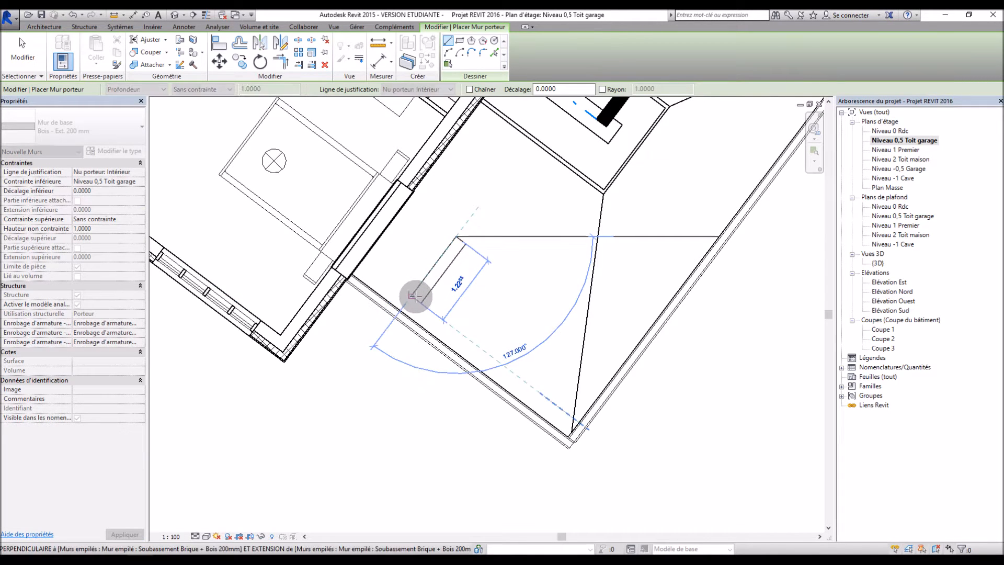
left_click(413, 296)
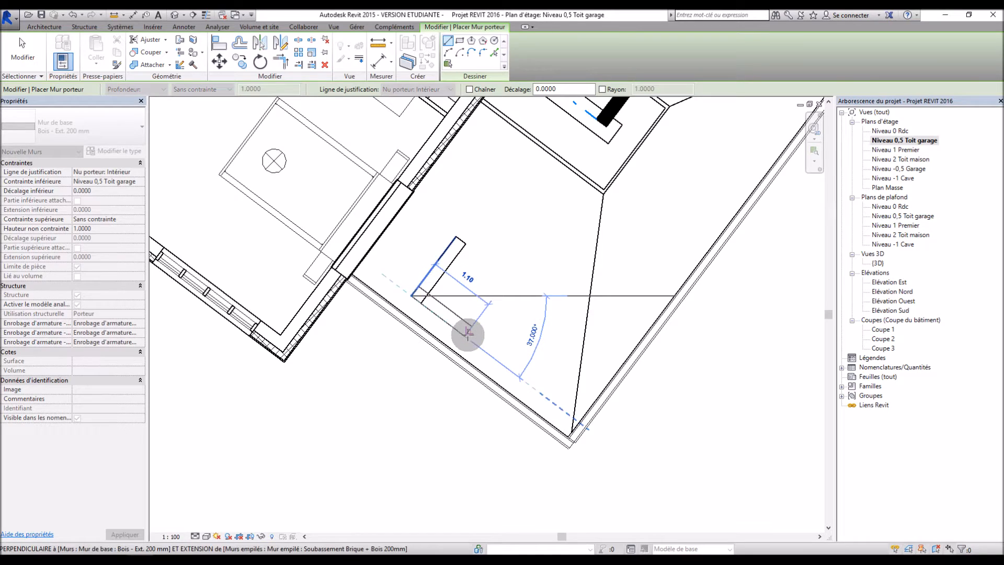
left_click(465, 333)
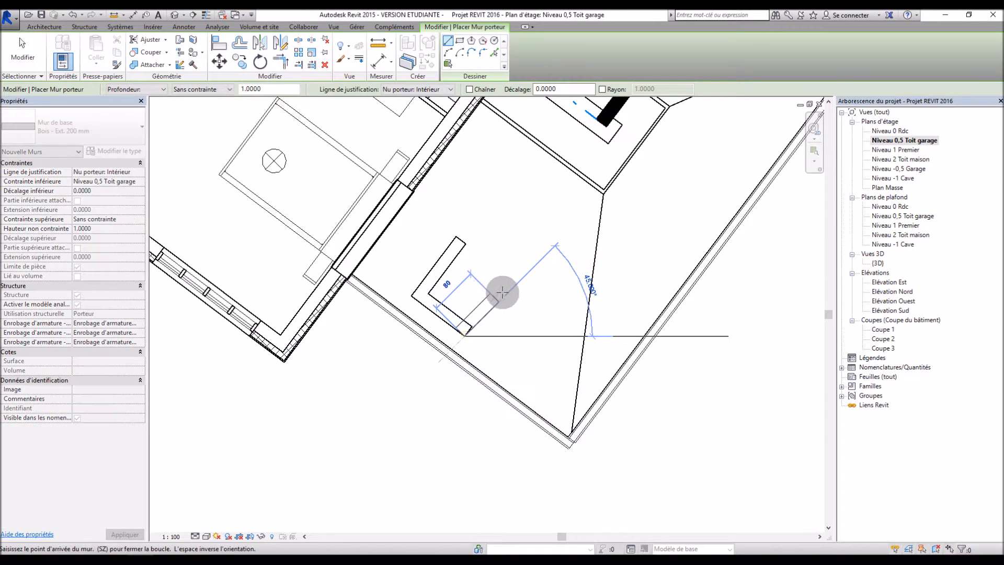
left_click(508, 272)
key("Escape")
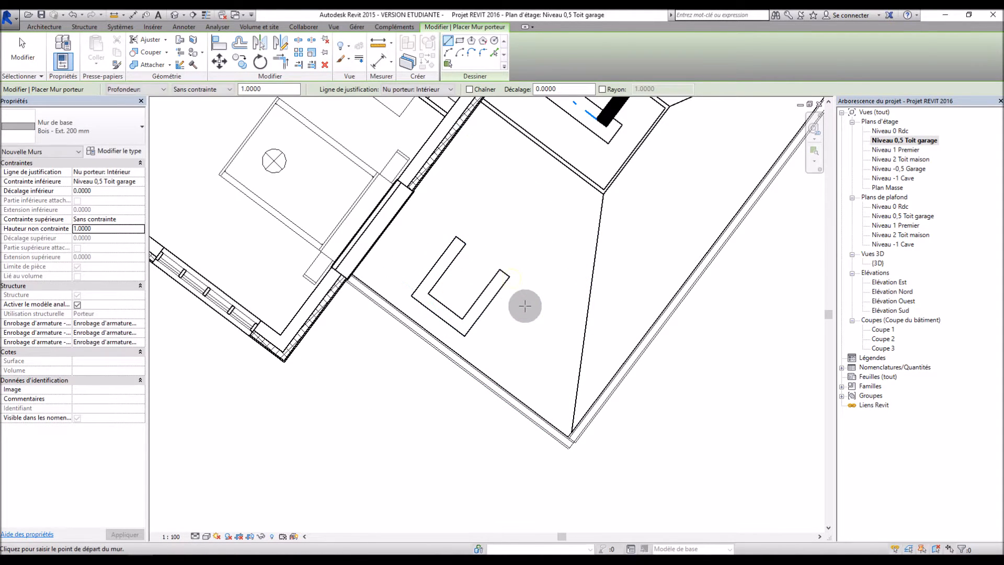
key("Escape")
Set the distance between the U's front wall and the garage's front wall to 0.5 m.
scroll(392, 356, "up", 1)
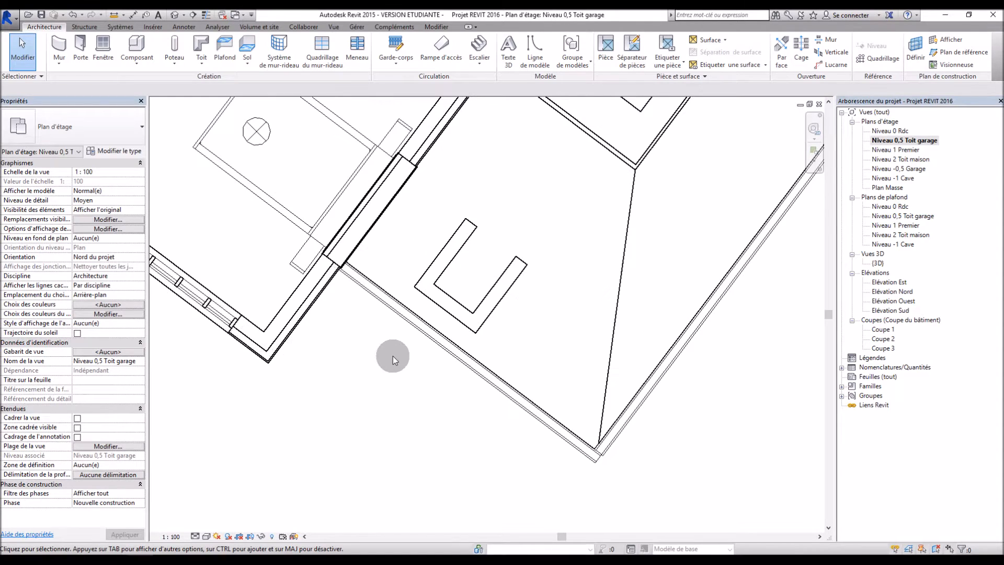
left_click(459, 309)
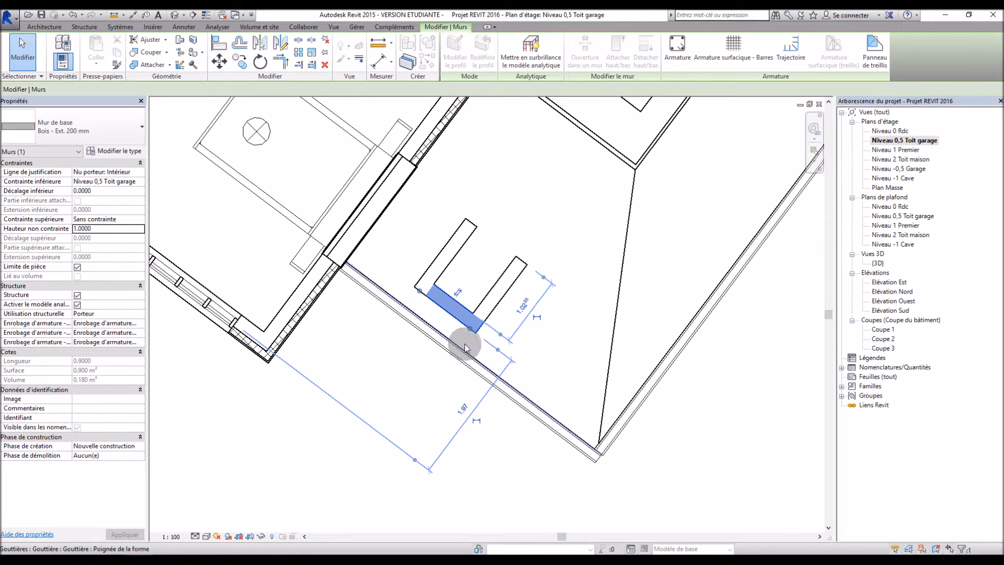
left_click_drag(462, 344, 458, 346)
left_click(496, 362)
type("0.")
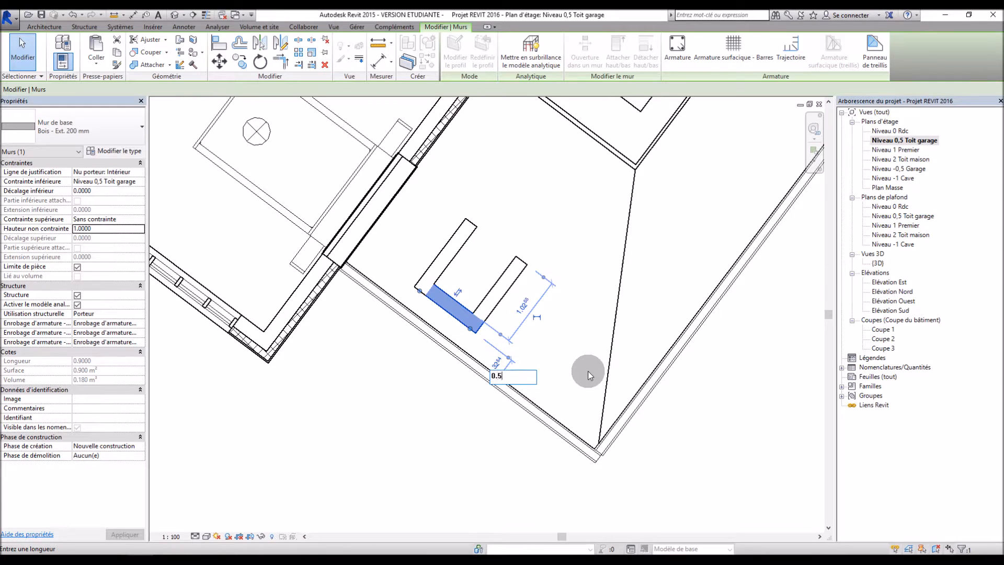
type("5")
key("Return")
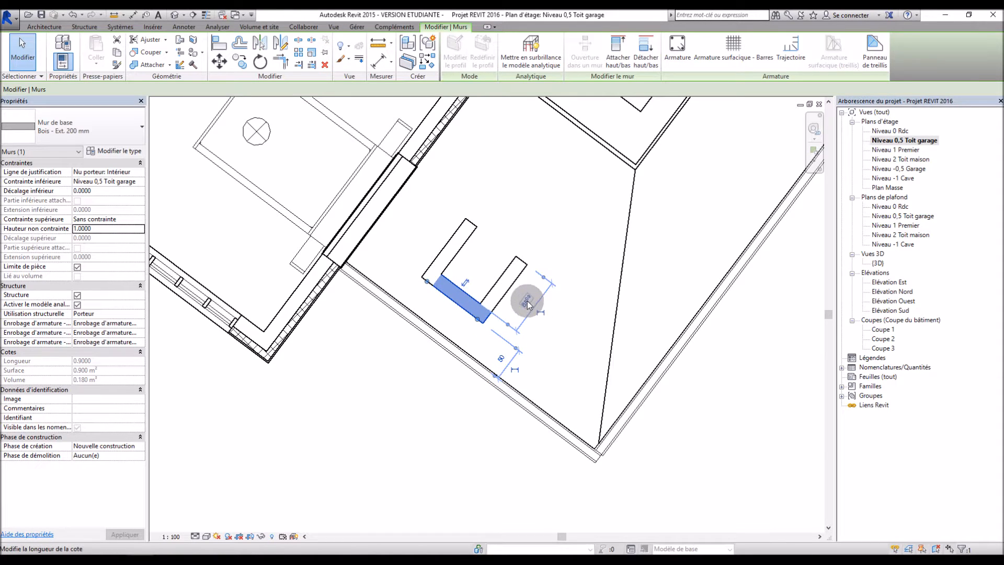
Place the house-side wall of the U 1 m from the house wall and set the spacing to the opposite side wall to 1 m.
left_click(455, 243)
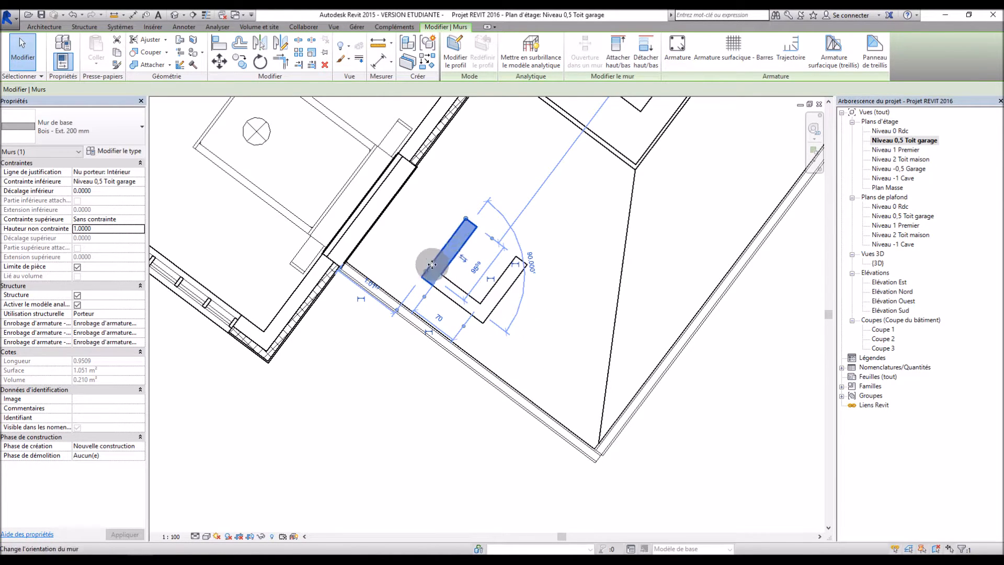
left_click(371, 284)
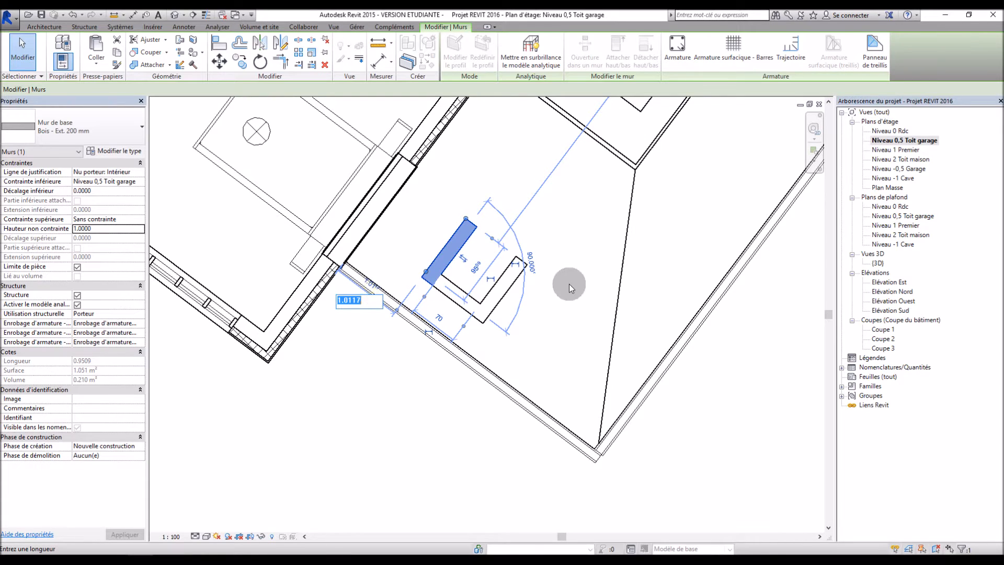
key("Return")
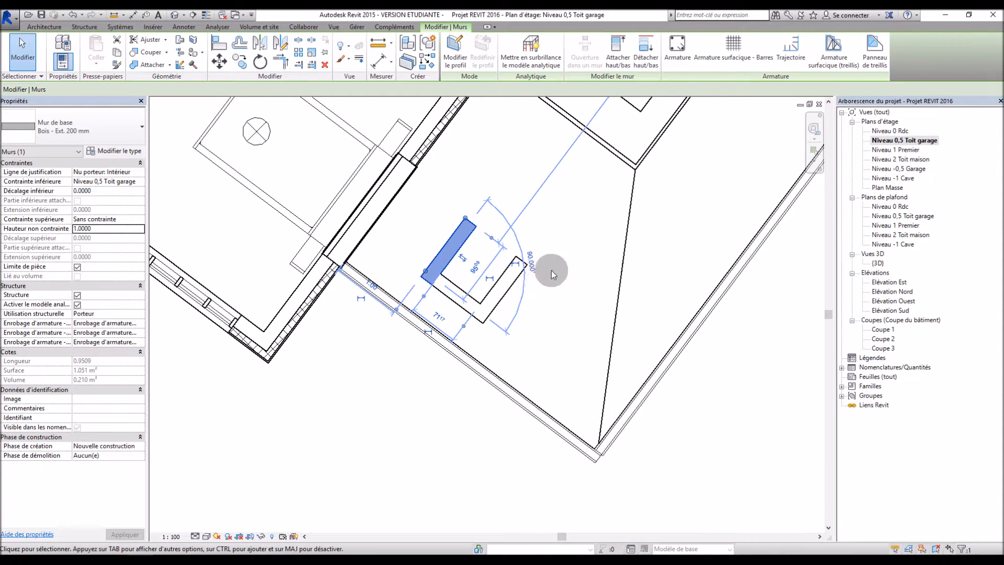
left_click(496, 289)
left_click(526, 200)
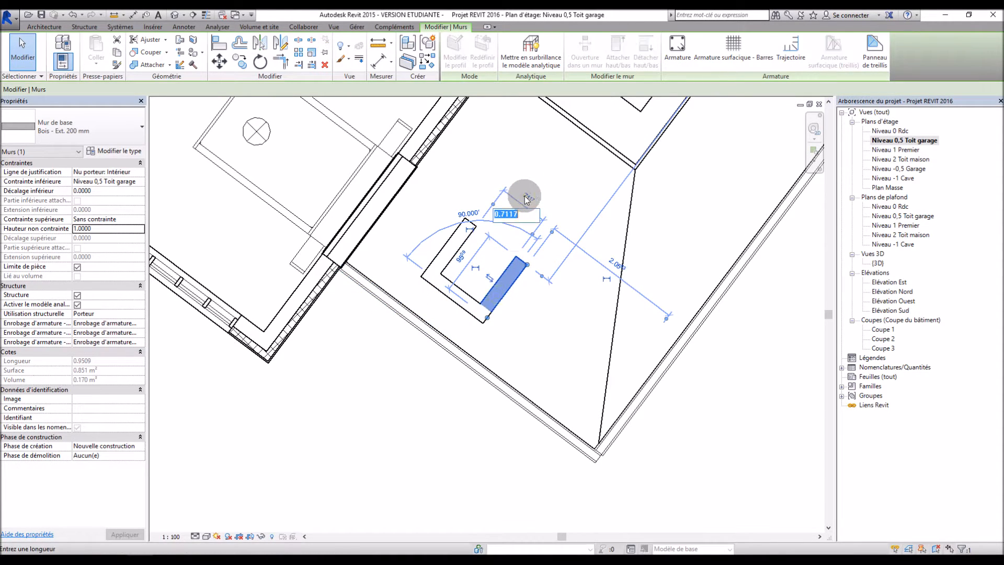
type("1")
key("Return")
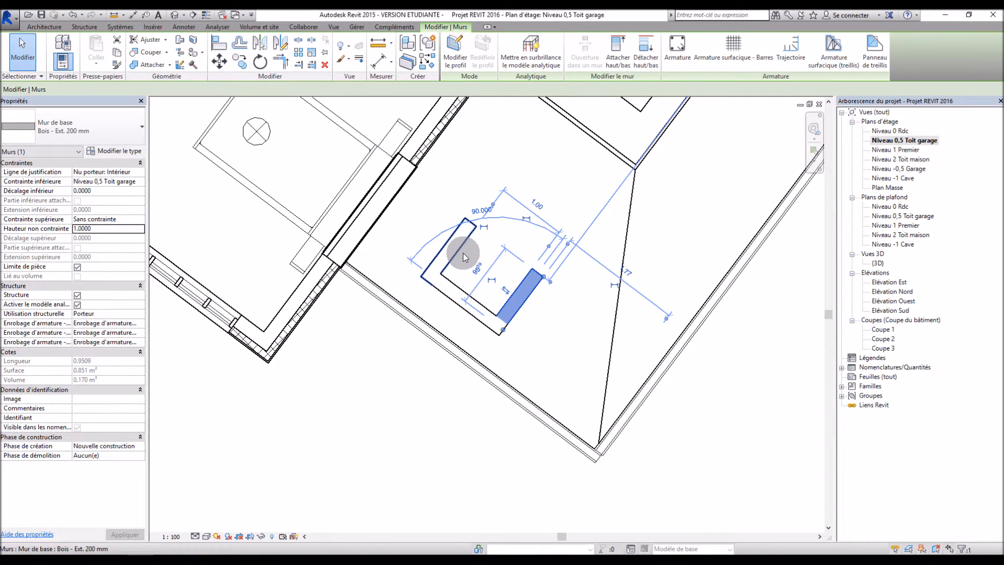
key("Escape")
Set the length of both side walls of the U to 3 m and open the 3D view.
left_click(459, 243)
left_click(474, 269)
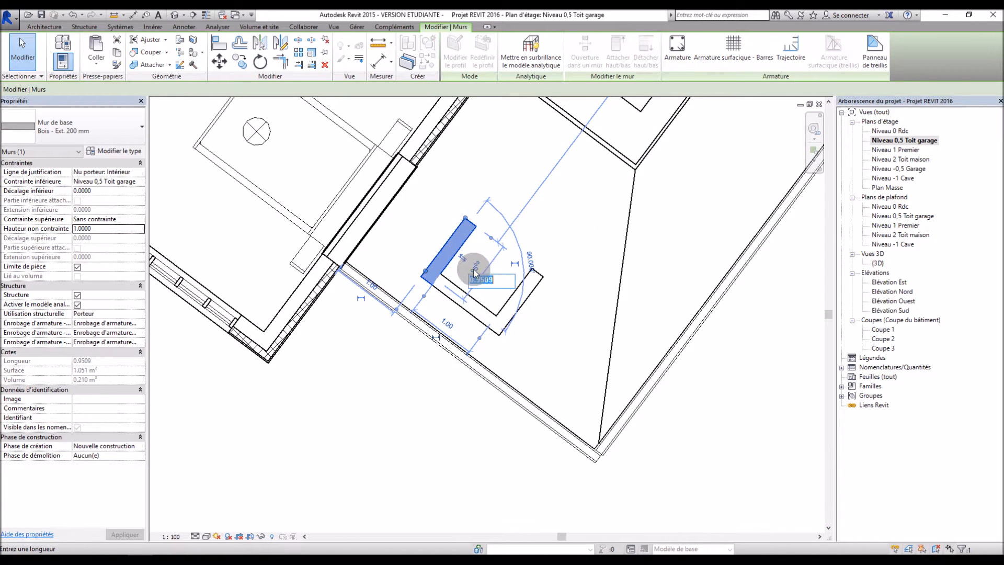
type("3")
key("Return")
left_click(530, 294)
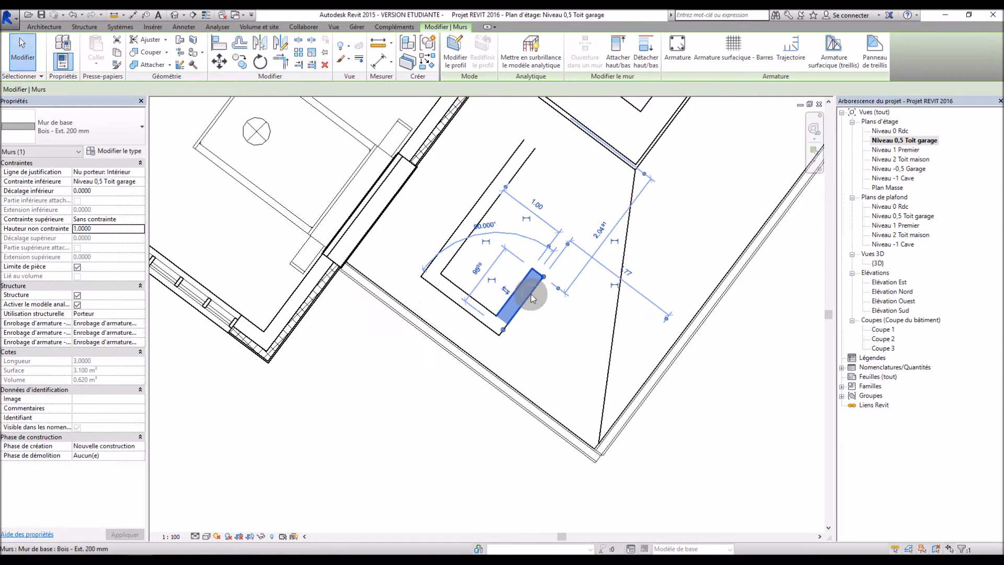
left_click(478, 270)
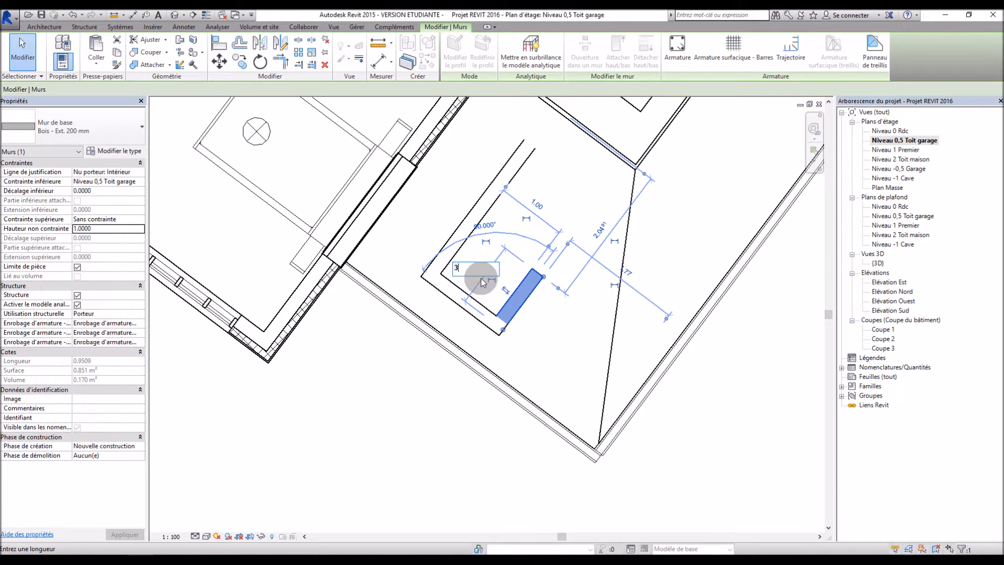
type("3")
key("Return")
left_click(397, 374)
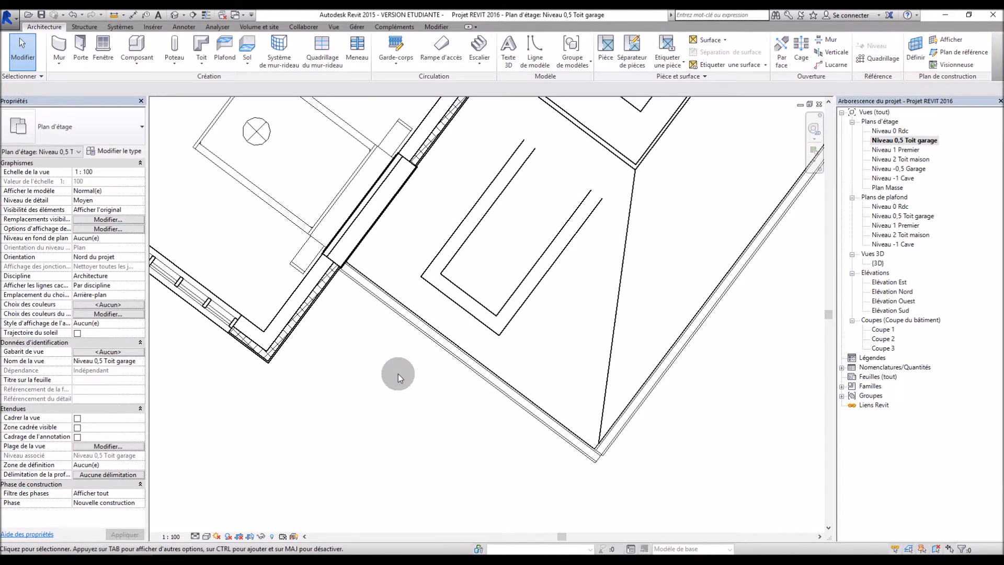
double_click(883, 263)
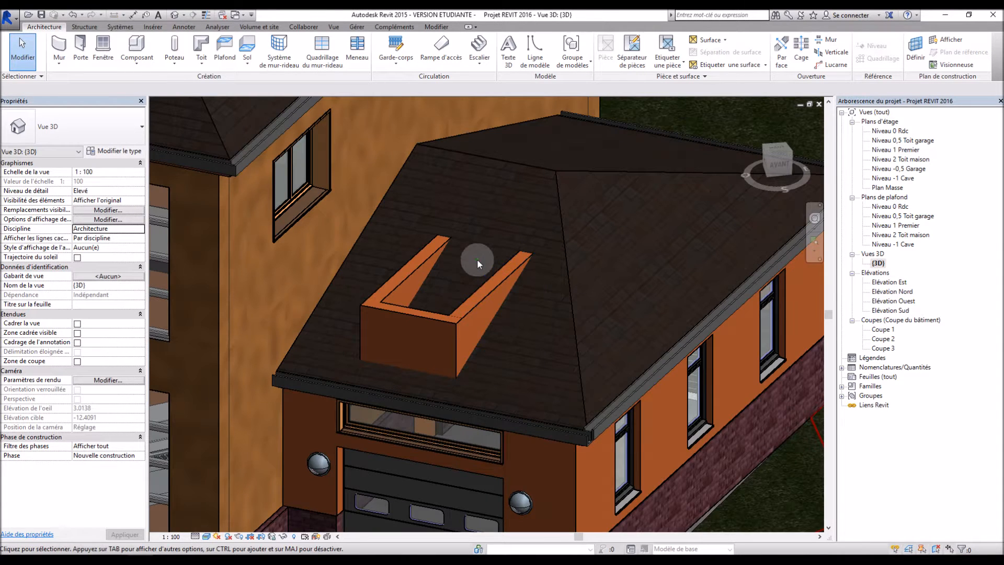
Set the unconnected height of all three dormer walls on the garage roof to 1.2 m.
scroll(477, 259, "up", 4)
left_click(574, 256)
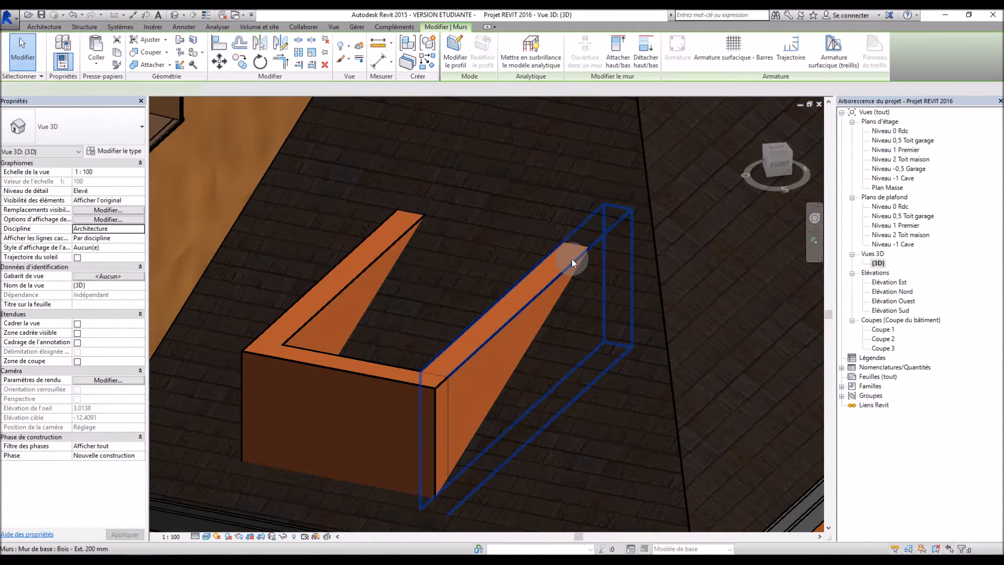
key("Escape")
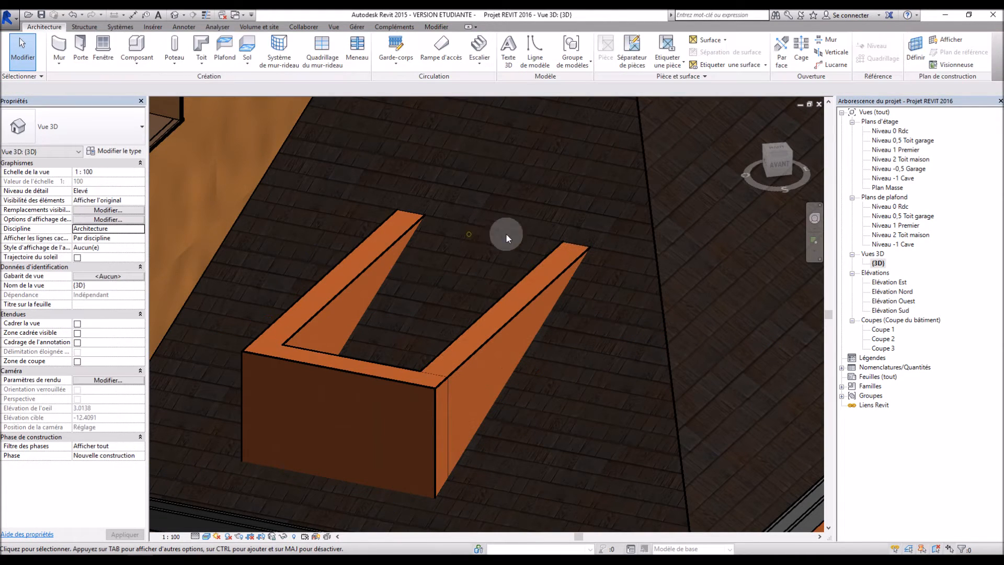
scroll(503, 220, "down", 5)
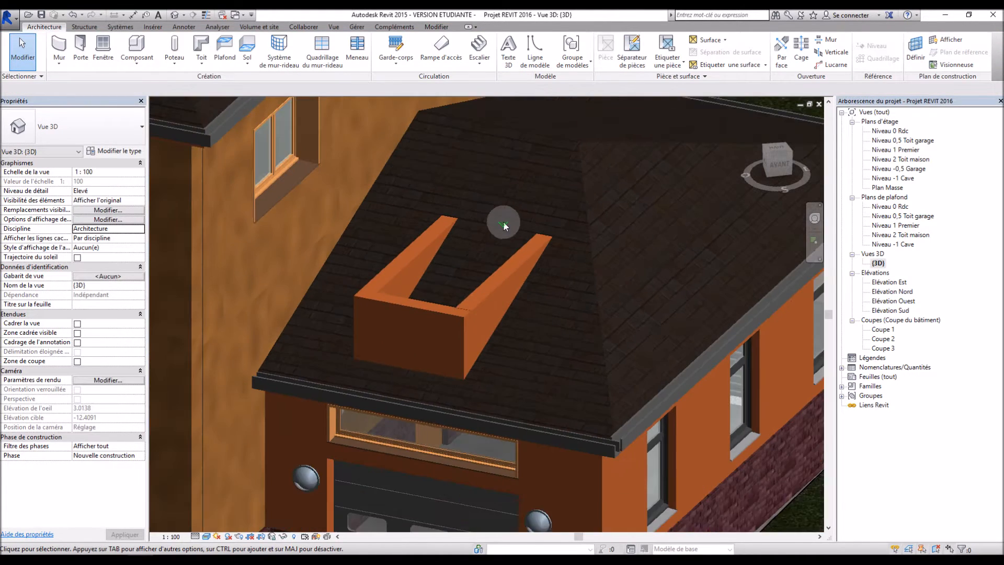
middle_click_drag(387, 274, 386, 228, "shift")
scroll(387, 227, "up", 2)
scroll(575, 262, "down", 2)
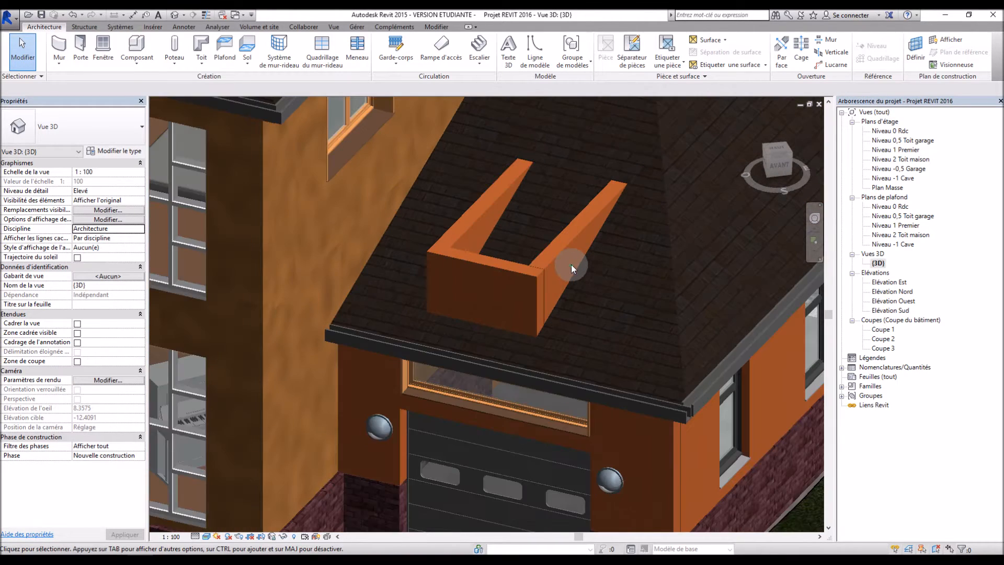
left_click(488, 259)
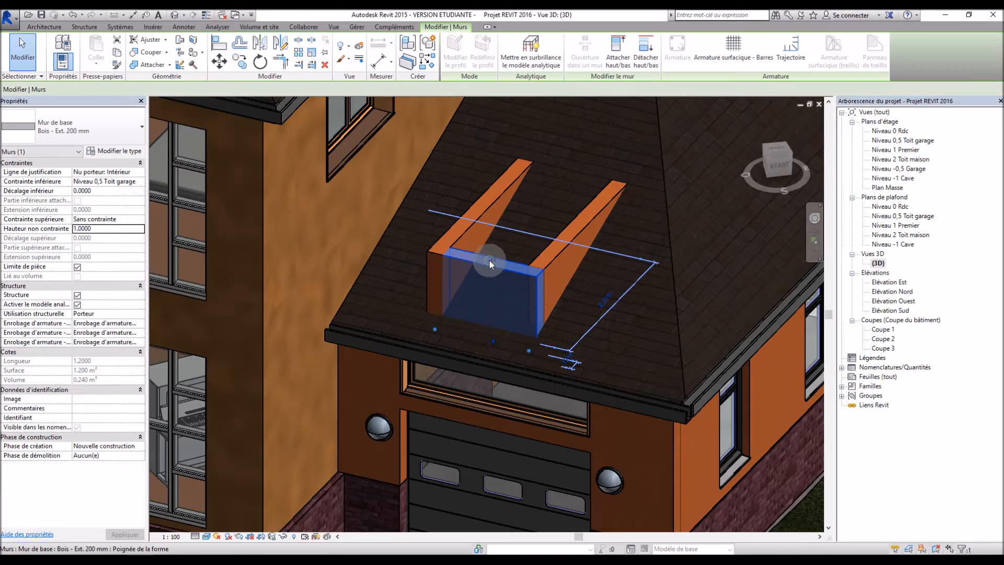
left_click(472, 224, "ctrl")
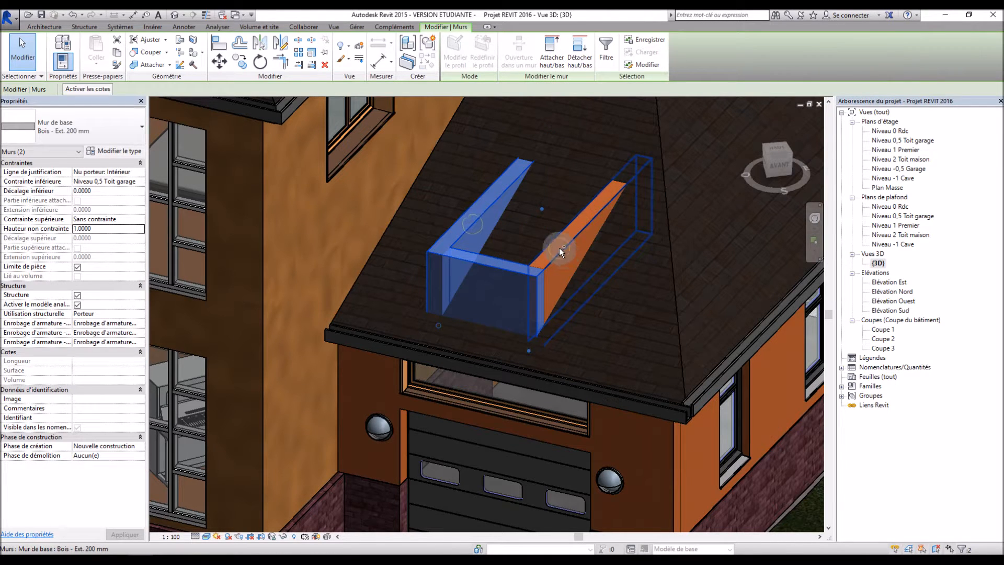
left_click(559, 247, "ctrl")
type("1.2000")
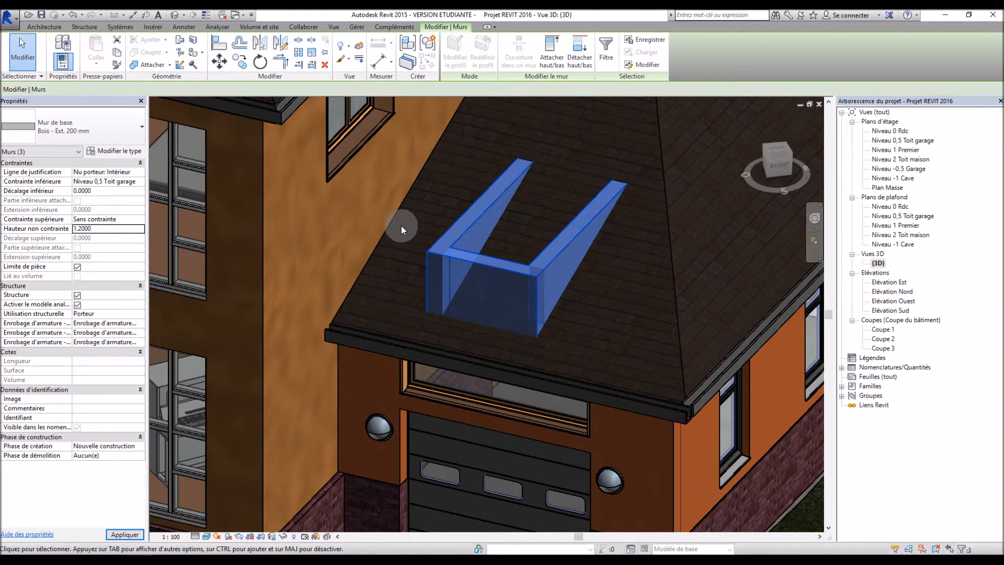
key("Escape")
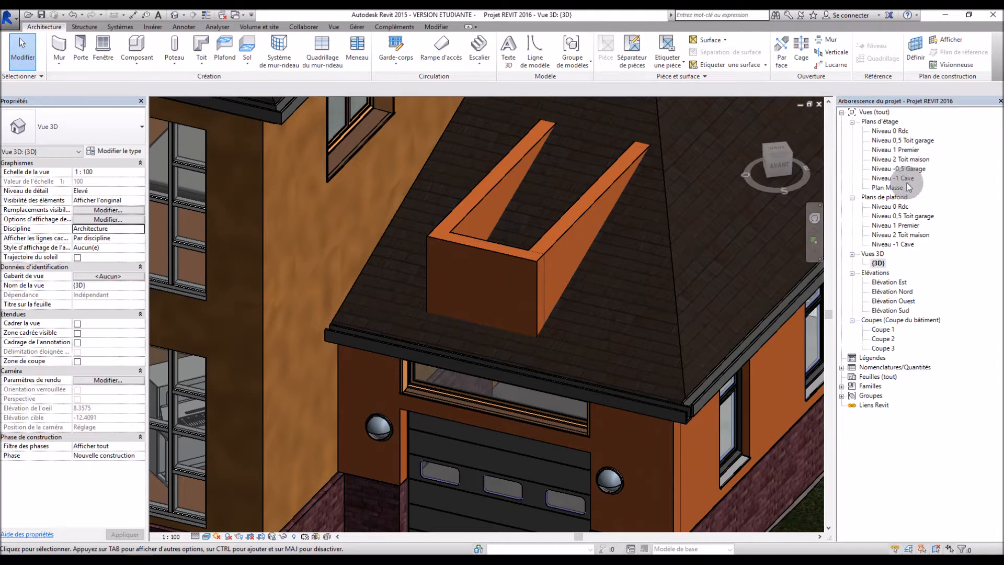
Start a footprint roof in the Niveau 0,5 Toit garage floor plan with a base offset of 1.2 m.
double_click(896, 142)
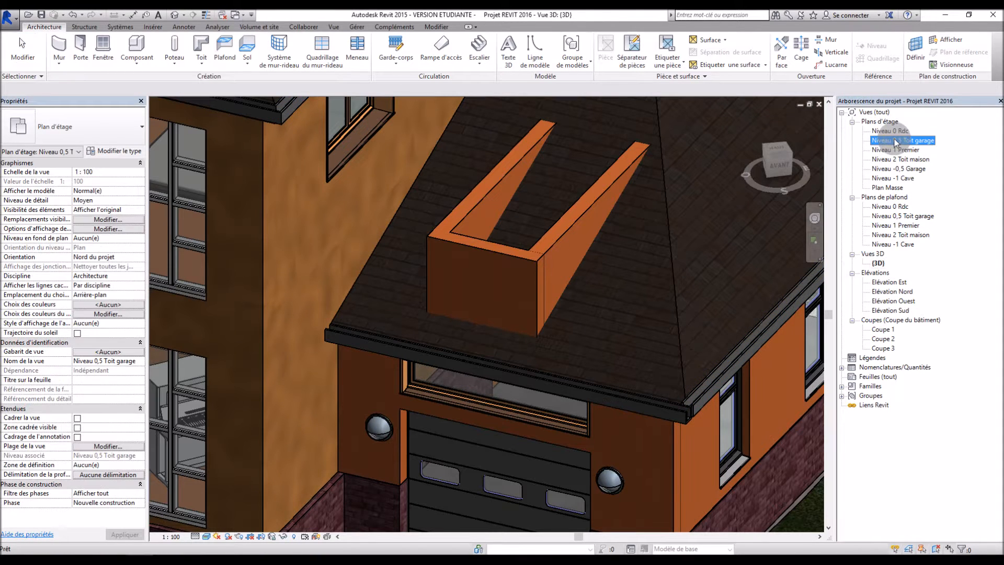
scroll(550, 152, "up", 2)
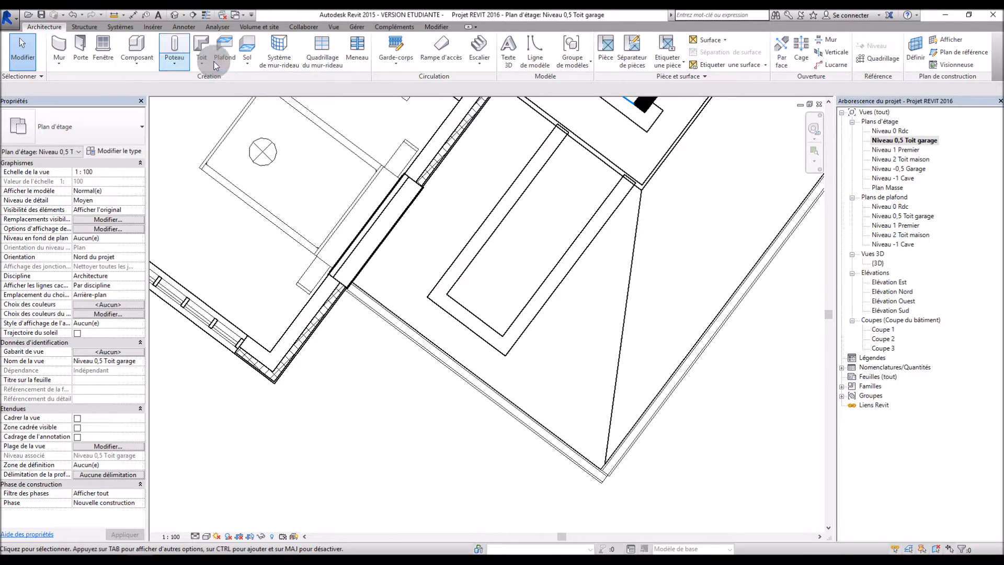
left_click(201, 46)
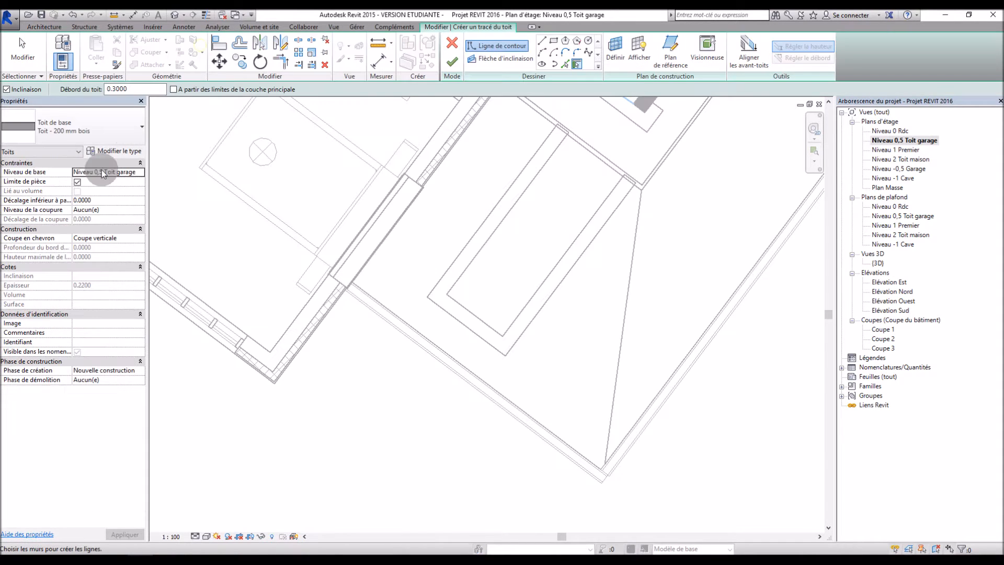
left_click(106, 199)
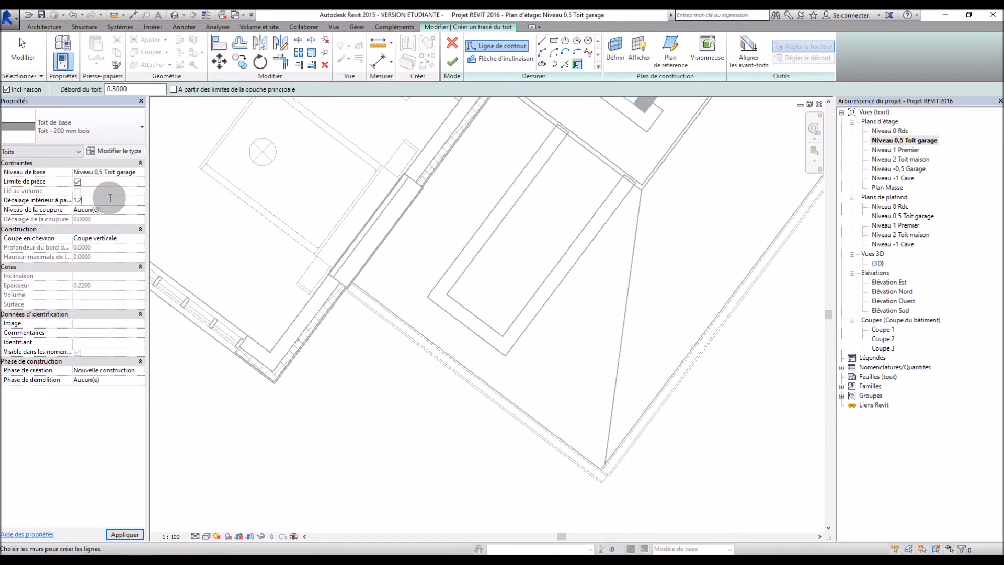
type("1.2")
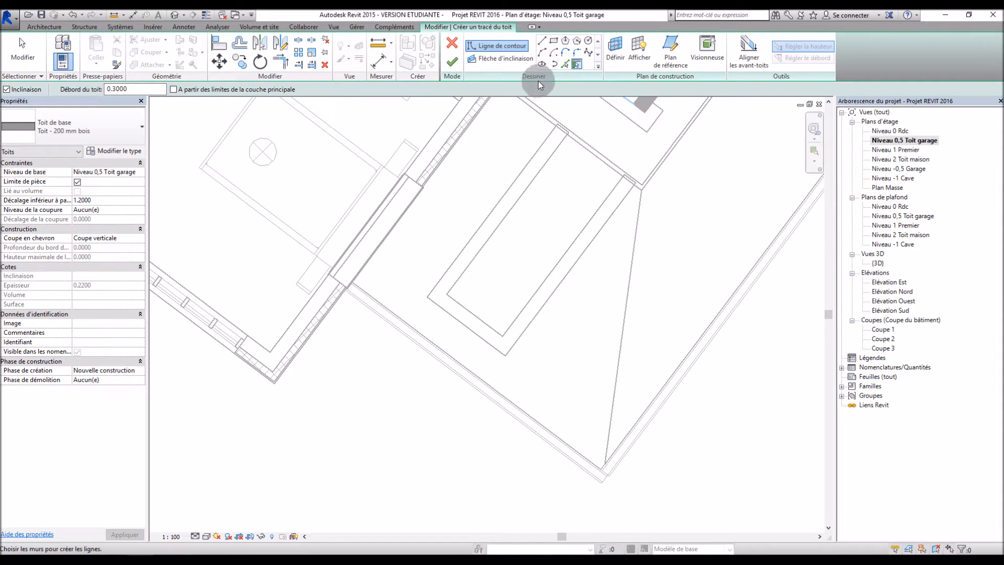
Outline the roof footprint from the three dormer walls with a 0.3 m overhang and close it with a straight rear line.
left_click(528, 161)
left_click(457, 315)
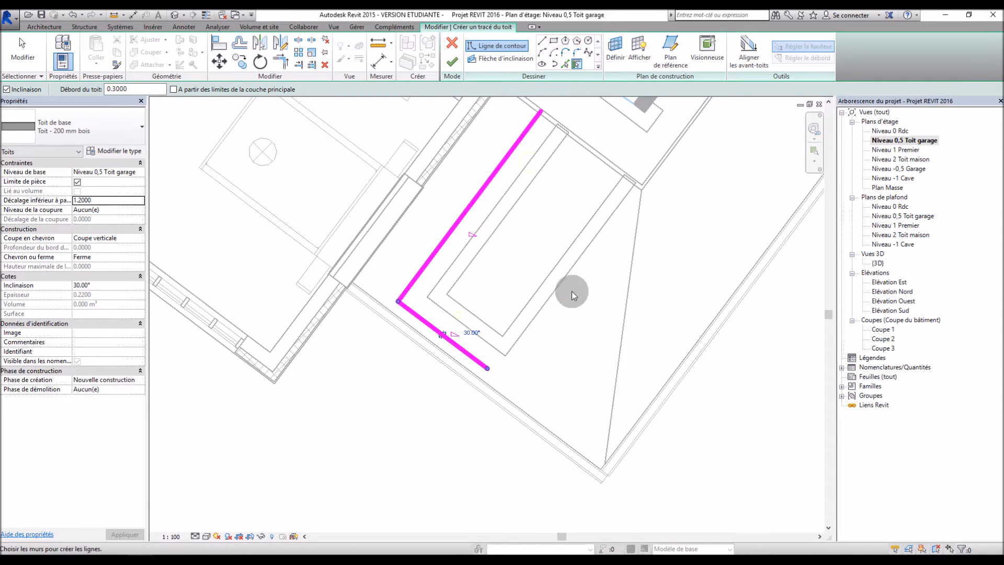
left_click(570, 270)
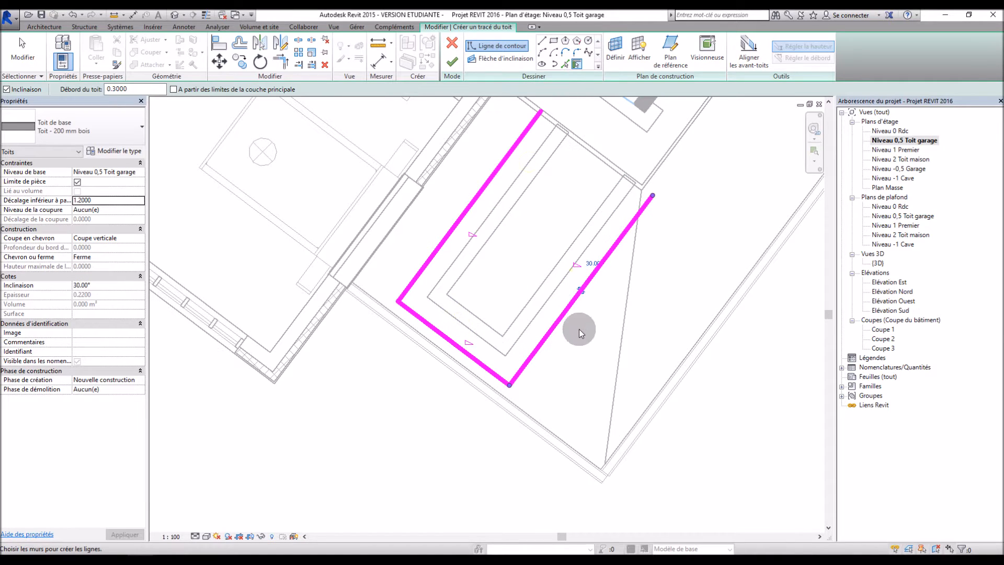
left_click(545, 45)
left_click(542, 111)
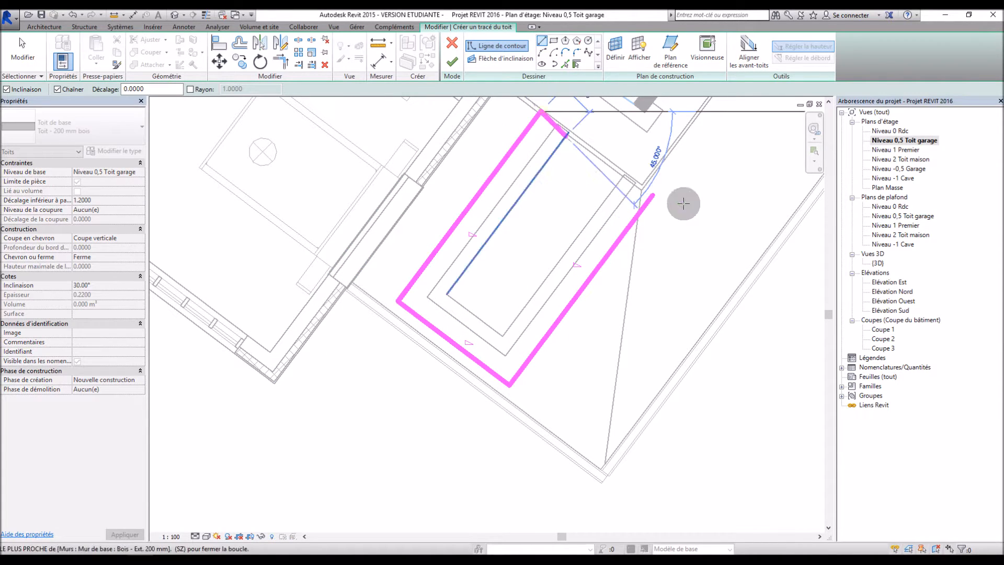
left_click(656, 194)
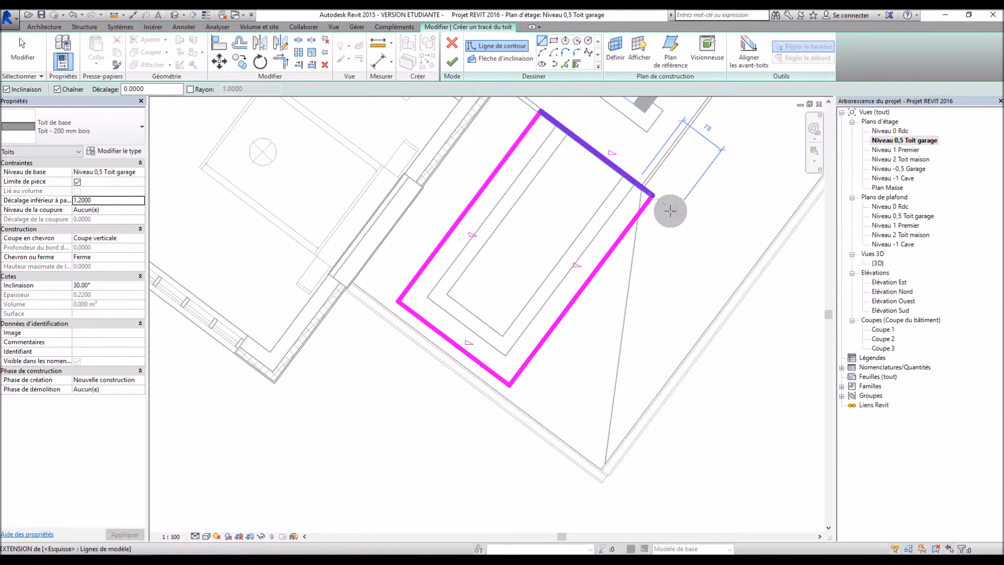
Shift the footprint's rear line towards the dormer front and finish the roof without attaching the walls to it.
key("Escape")
mouse_move(645, 196)
left_mouse_down()
mouse_move(670, 217)
mouse_move(660, 230)
mouse_move(594, 238)
left_mouse_up()
left_click(452, 62)
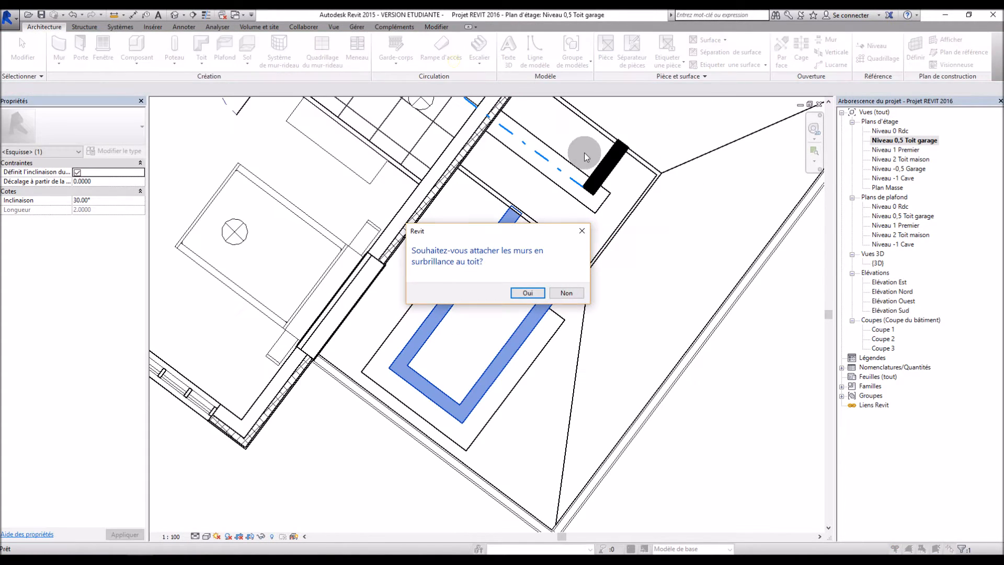
left_click(558, 296)
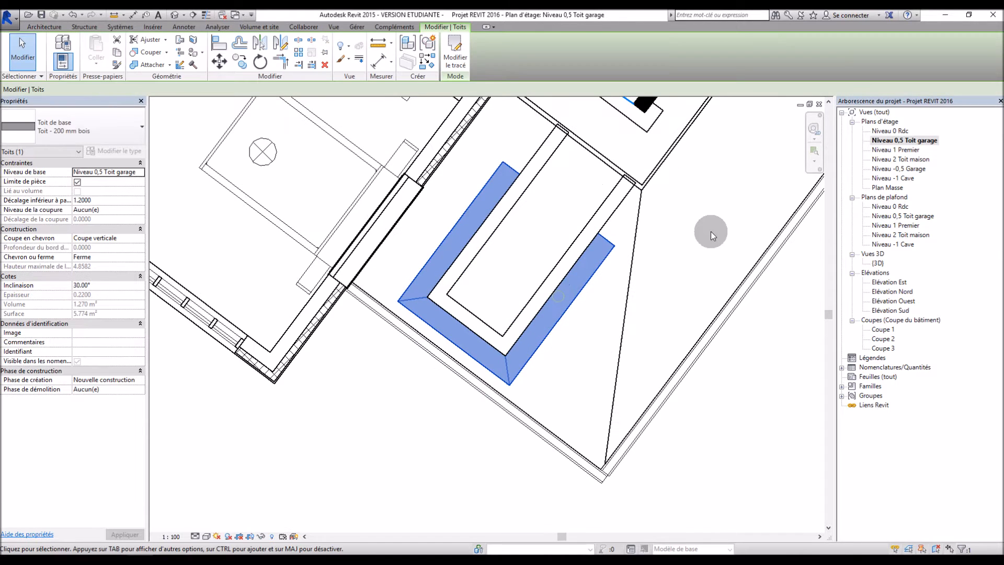
left_click(738, 230)
Edit the dormer roof footprint in the 3D view so its front and rear edges no longer define a slope.
double_click(877, 263)
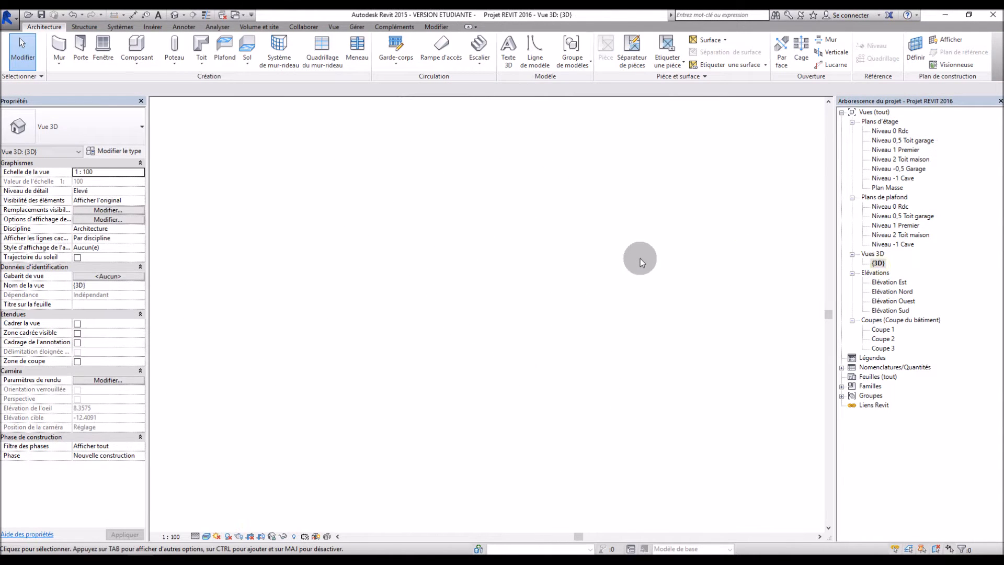
scroll(557, 153, "up", 3)
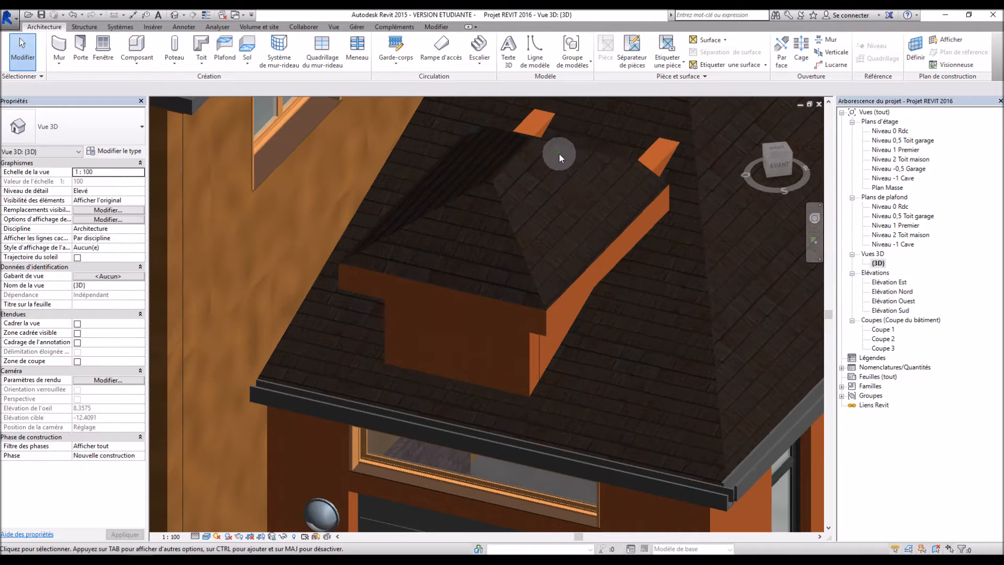
left_click(512, 304)
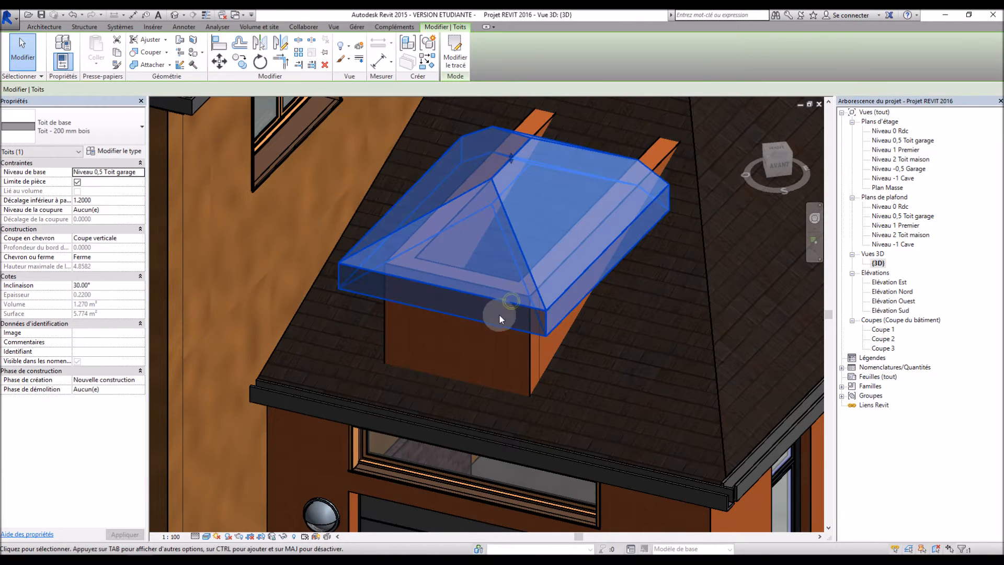
double_click(548, 325)
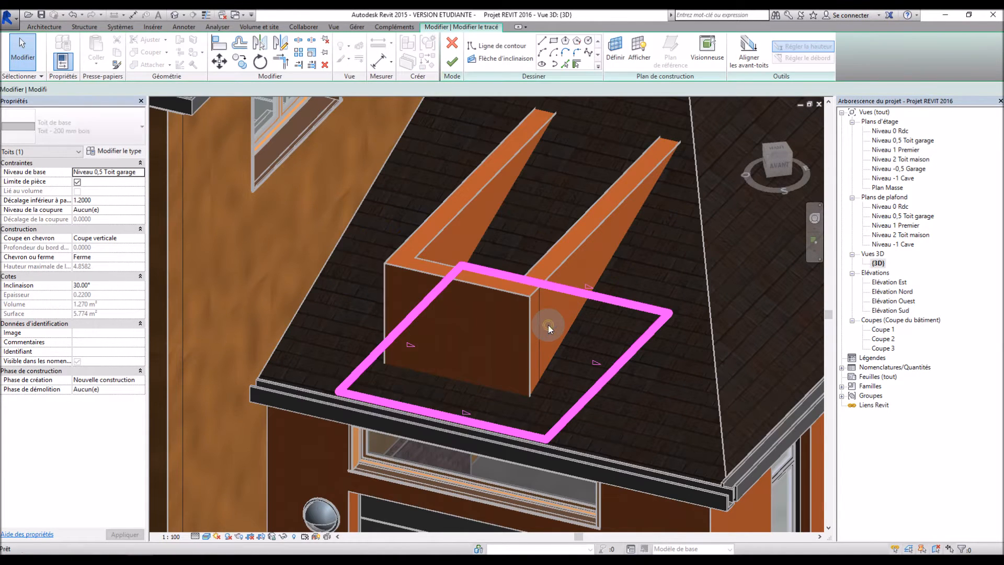
left_click(461, 417)
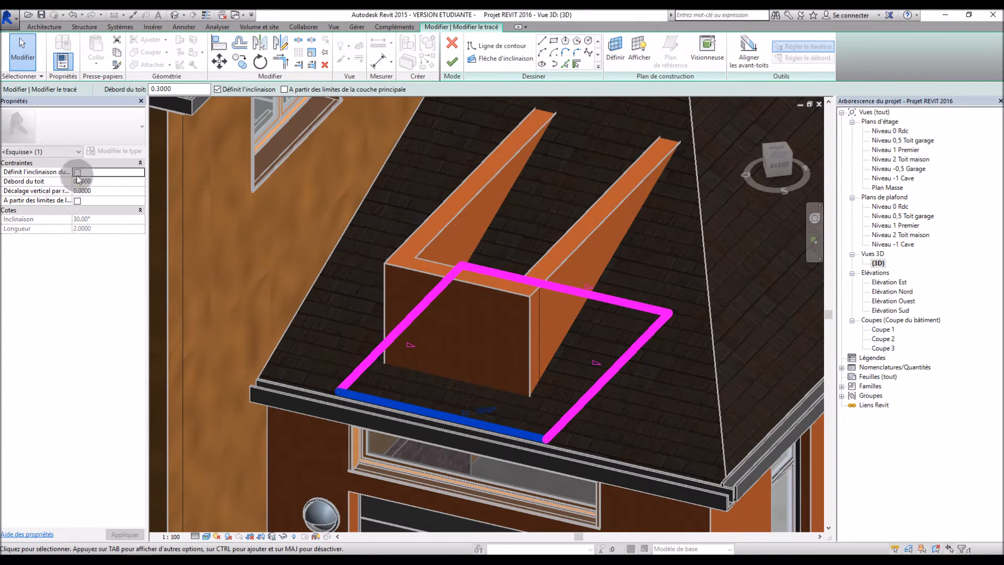
left_click(580, 291)
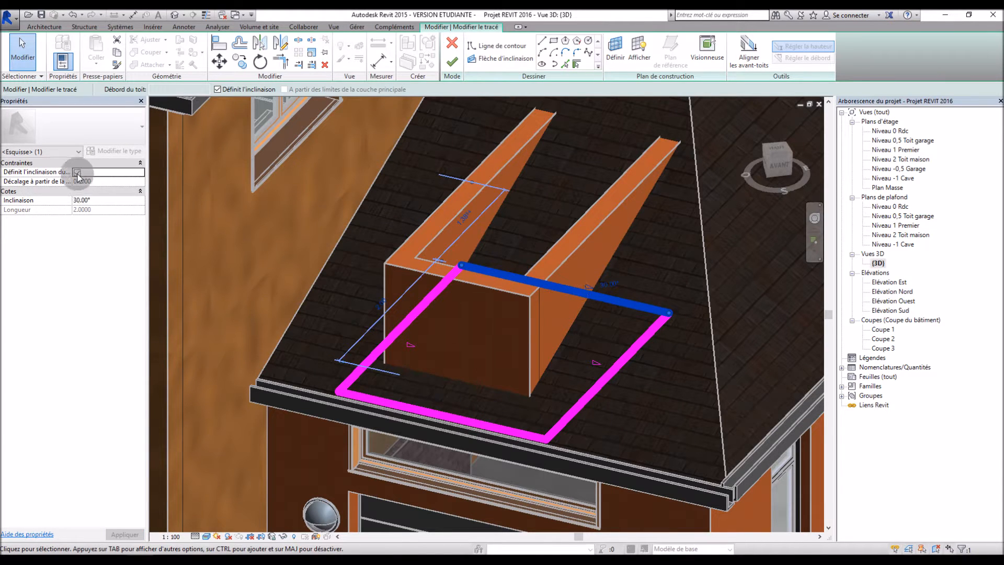
left_click(452, 62)
scroll(561, 154, "down", 2)
left_click(564, 293)
key("Escape")
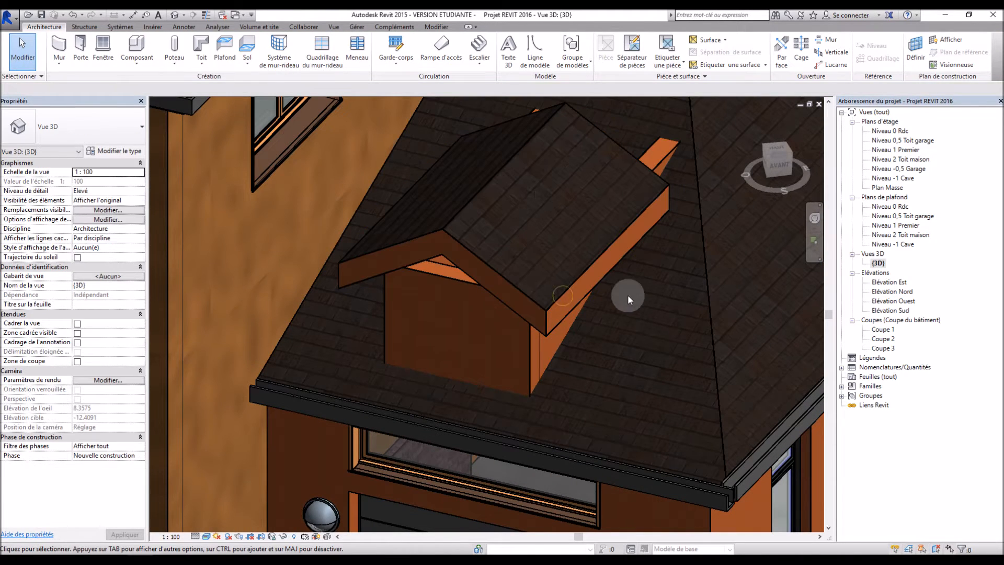
Join the rear edge of the dormer roof to the garage roof.
scroll(634, 331, "up", 3)
scroll(666, 341, "down", 4)
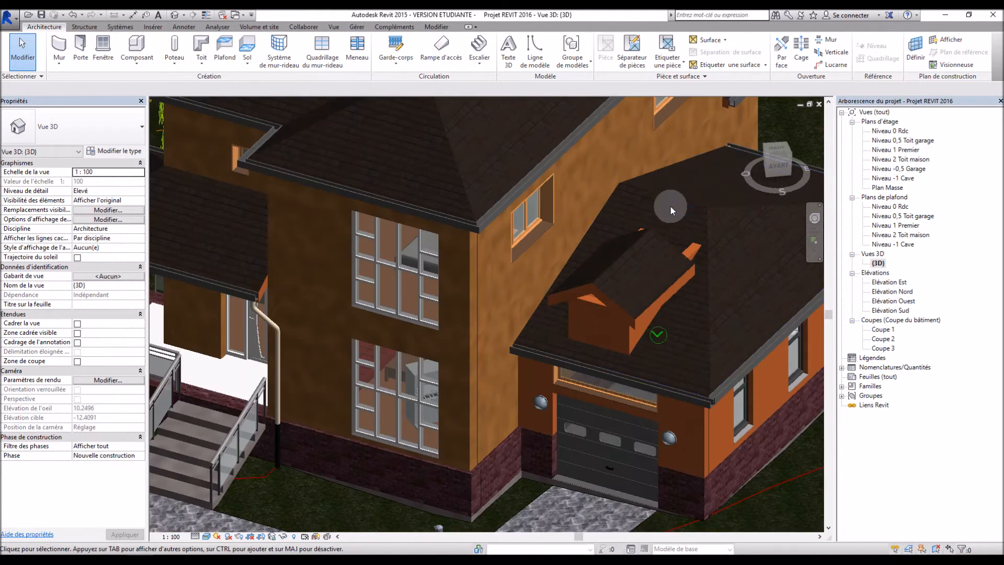
scroll(696, 220, "up", 4)
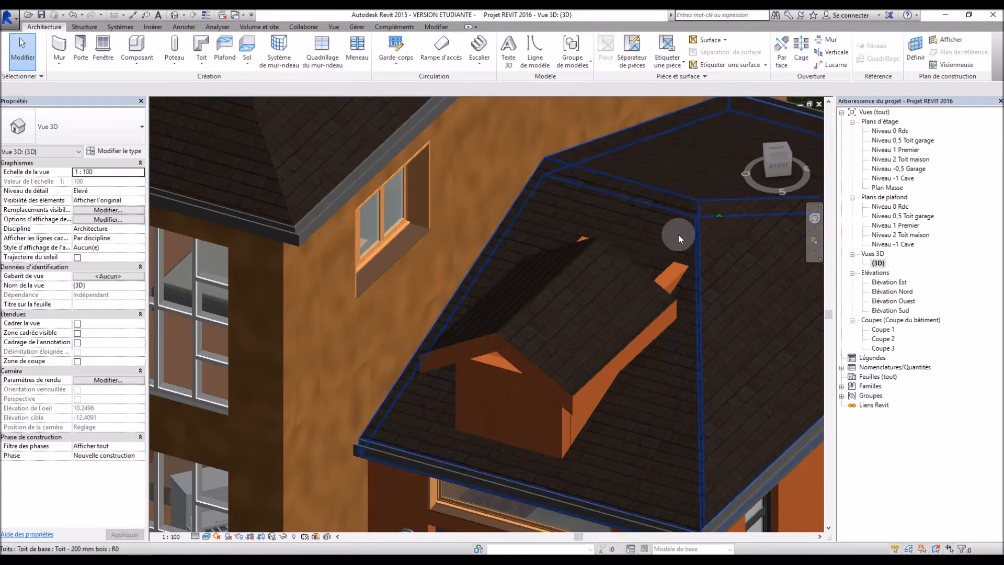
left_click(560, 286)
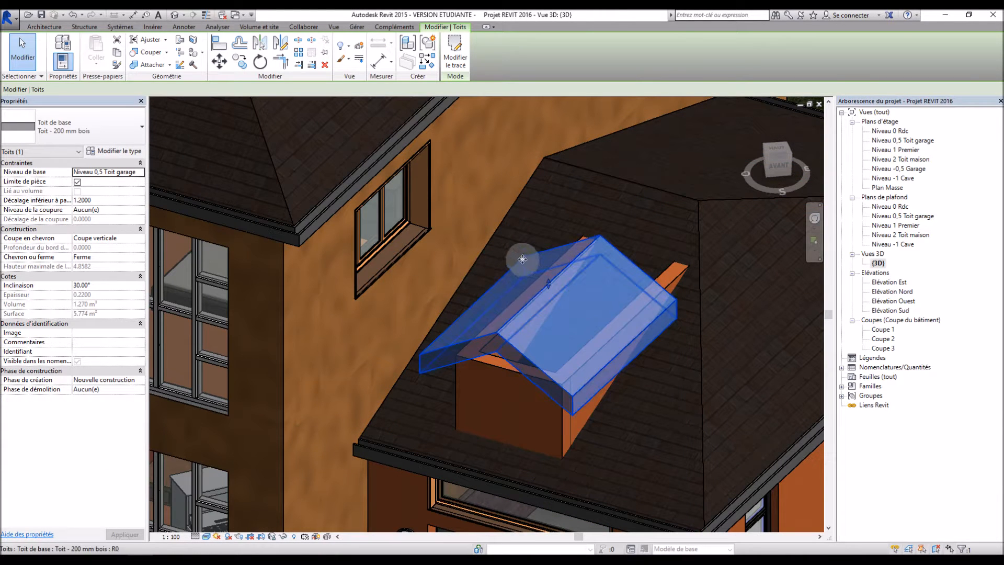
left_click(179, 42)
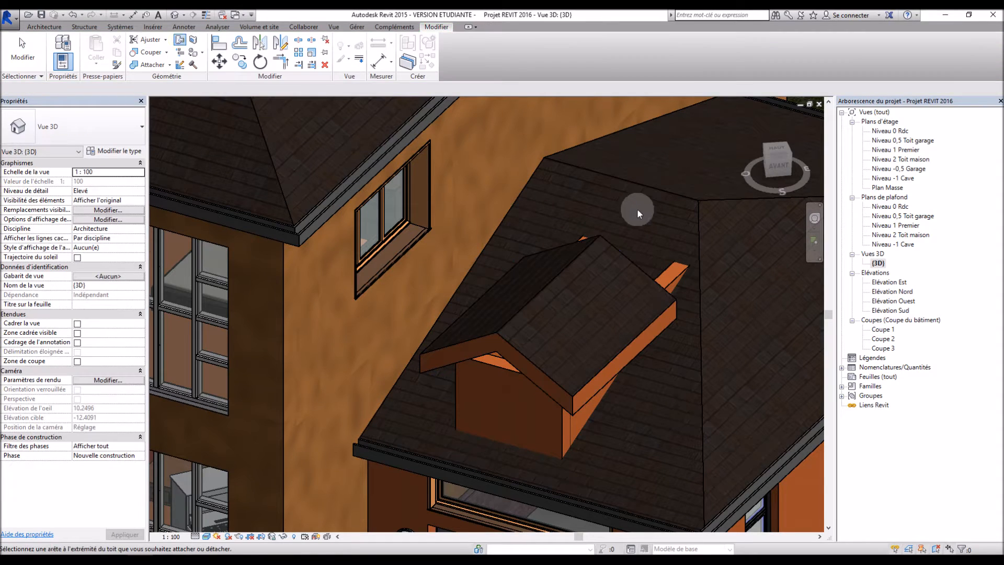
left_click(627, 253)
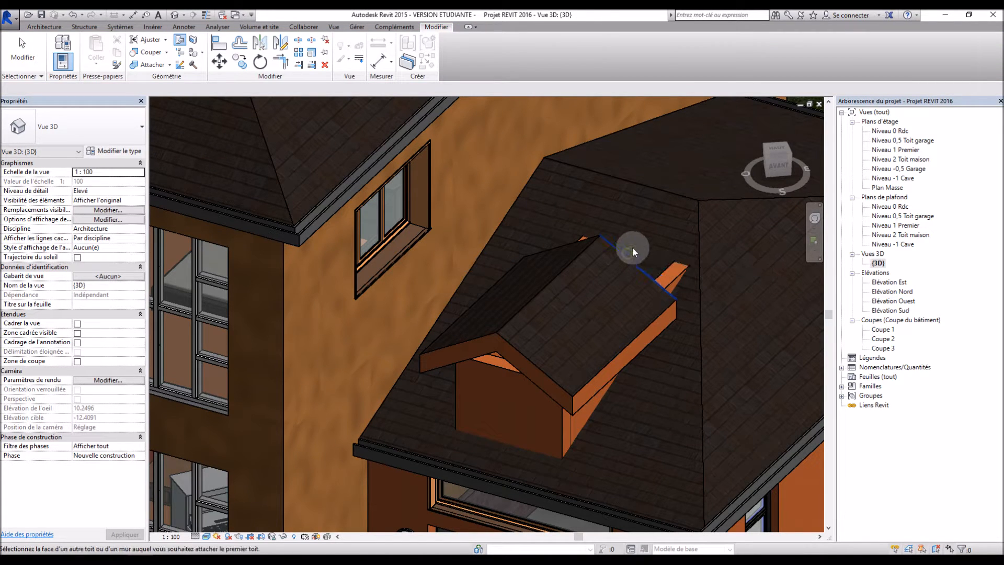
left_click(695, 226)
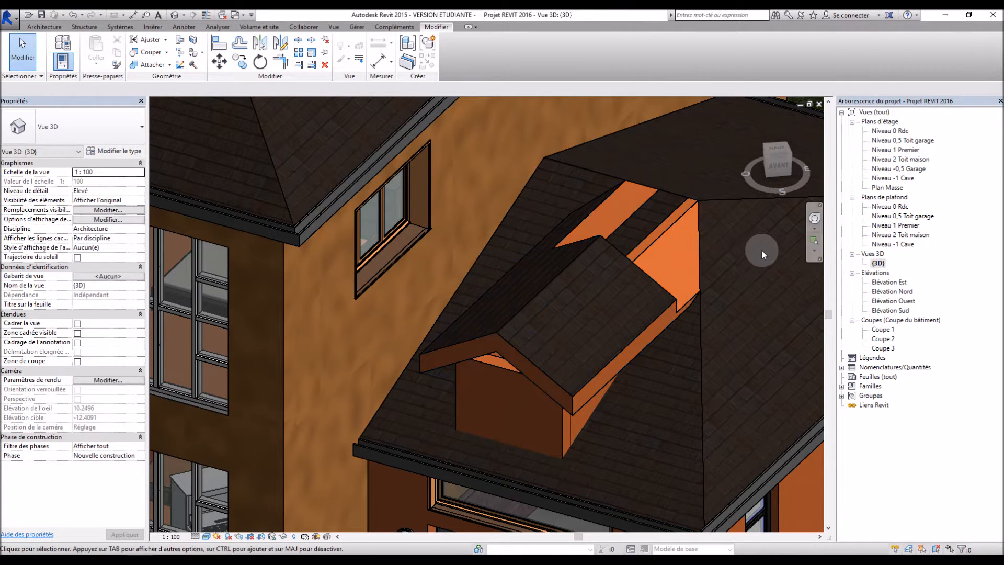
Examine the junction between the dormer and the garage roof from the side and behind the gable.
scroll(731, 290, "down", 4)
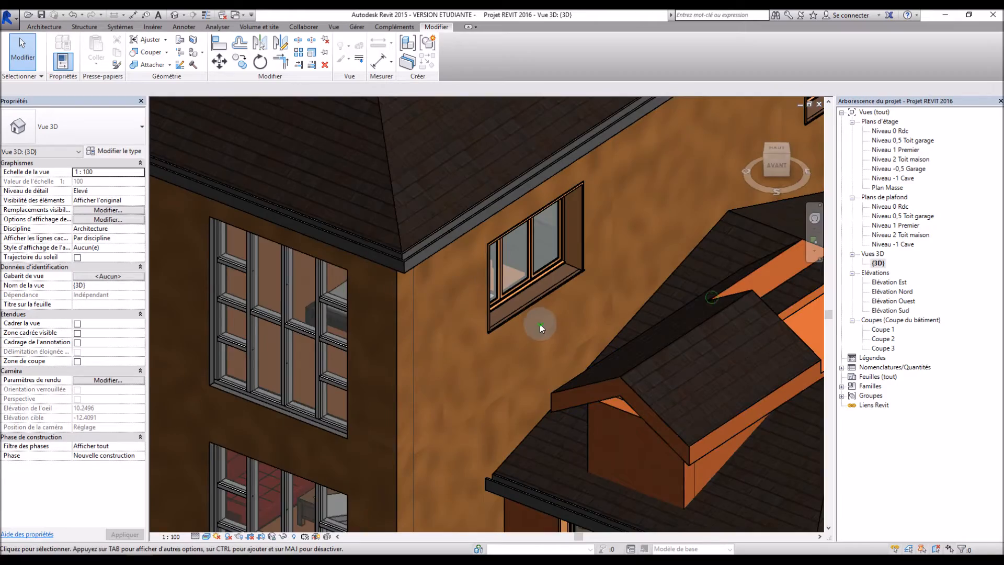
scroll(540, 324, "down", 2)
scroll(673, 384, "up", 3)
mouse_move(693, 365)
middle_mouse_down("shift")
mouse_move(705, 321)
mouse_move(596, 391)
mouse_move(712, 403)
mouse_move(672, 341)
mouse_move(685, 377)
middle_mouse_up("shift")
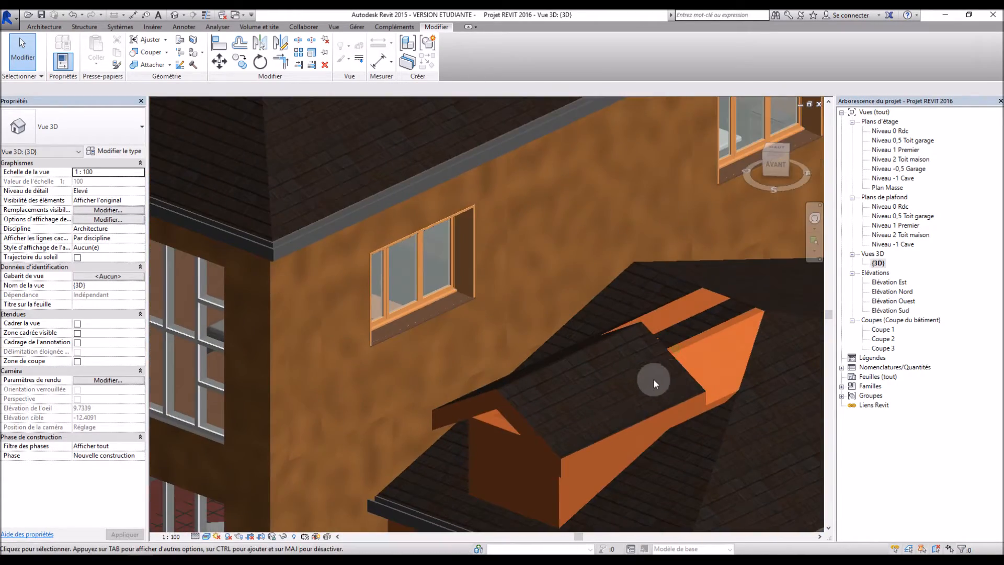
scroll(751, 364, "up", 5)
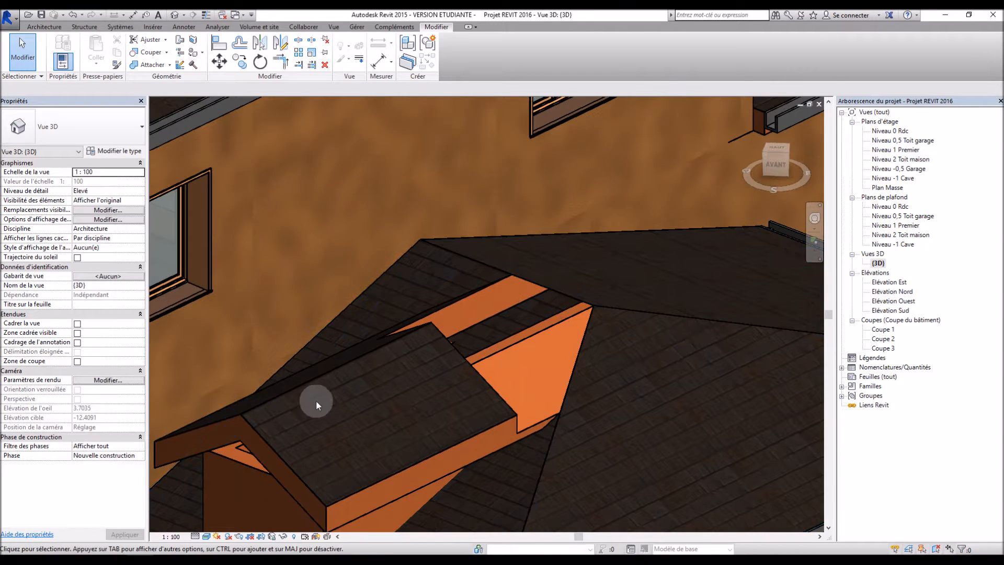
Raise the garage roof's ridge slightly with its height handle to cover more of the dormer roof's rear end.
left_click(457, 255)
scroll(471, 251, "down", 3)
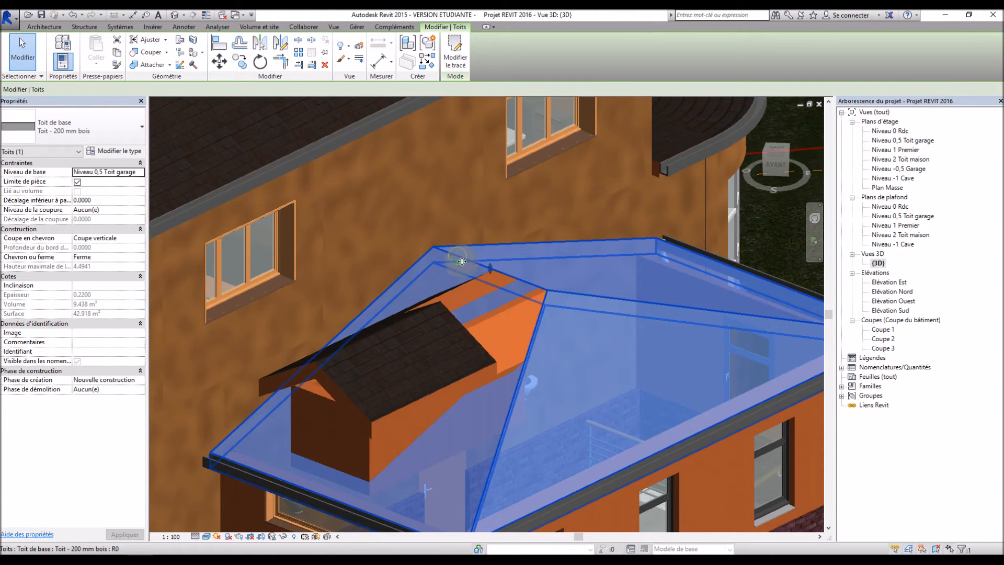
scroll(491, 248, "up", 2)
mouse_move(489, 265)
left_mouse_down()
mouse_move(490, 251)
mouse_move(497, 260)
left_mouse_up()
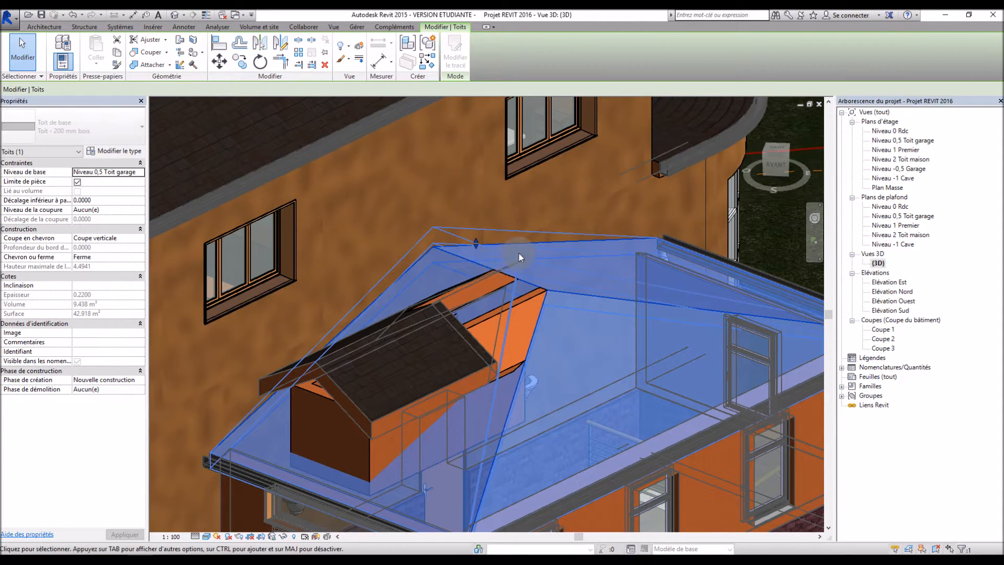
left_click(610, 306)
Set the dormer roof's base offset to 1.0000.
middle_click_drag(552, 362, 421, 284, "shift")
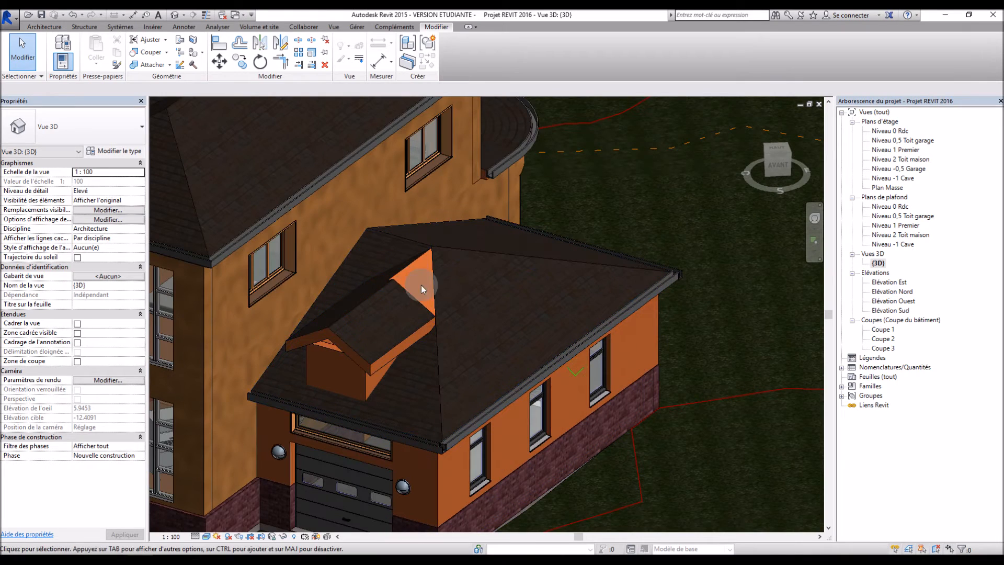
left_click(337, 338)
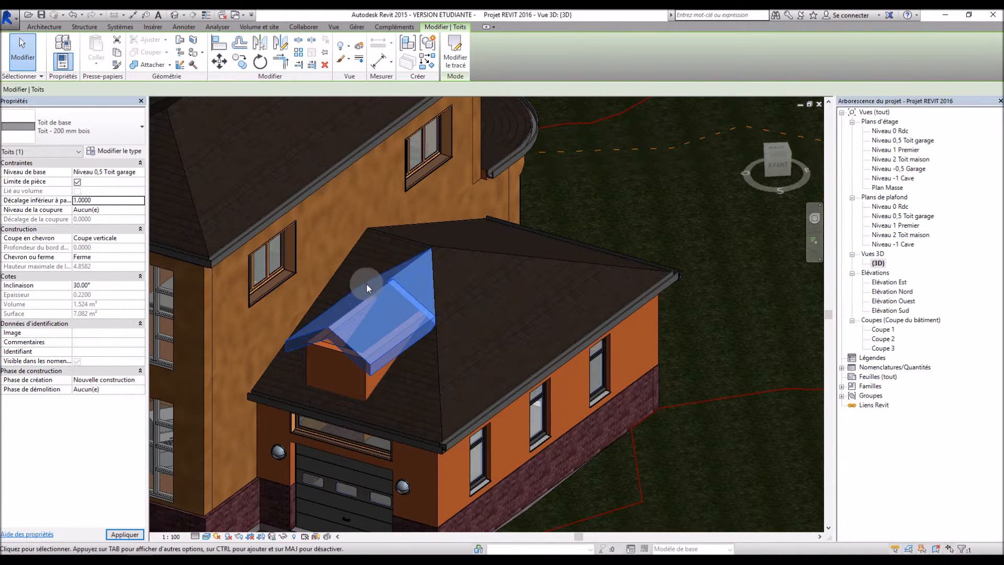
left_click(485, 274)
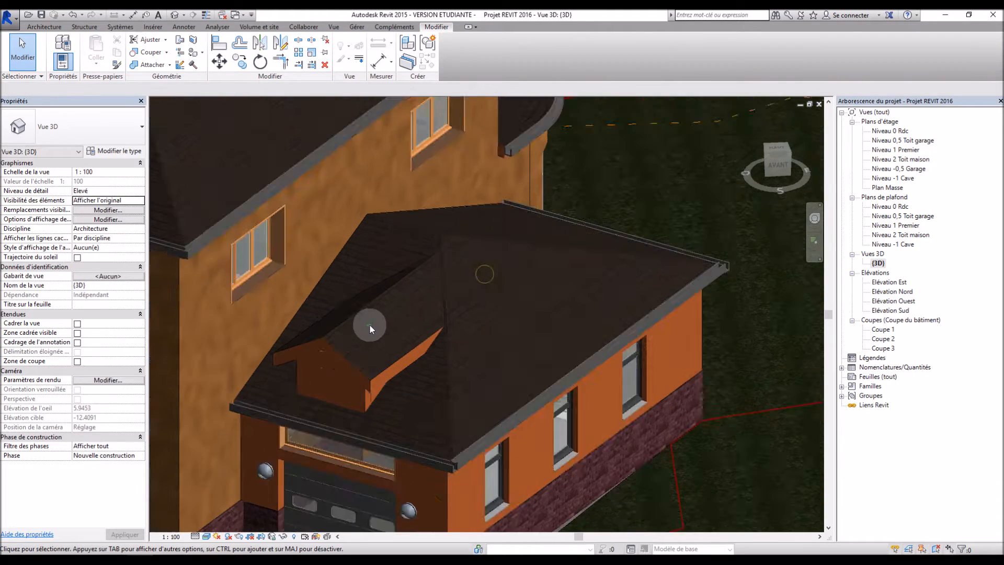
Examine the dormer's junction with the garage roof up close and the house within the whole site.
scroll(535, 220, "up", 5)
scroll(544, 198, "down", 3)
scroll(578, 244, "down", 10)
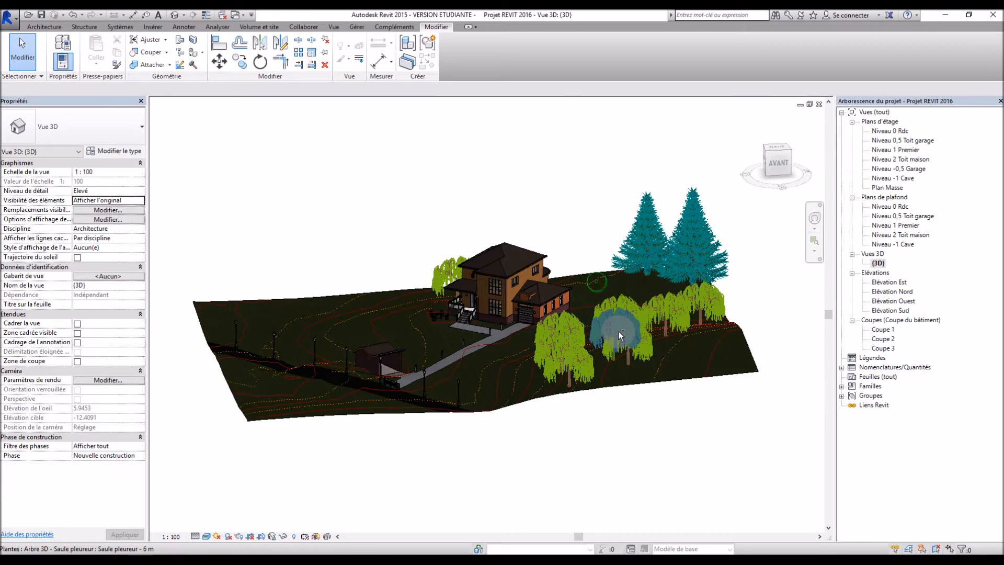
scroll(544, 298, "up", 10)
scroll(613, 308, "down", 4)
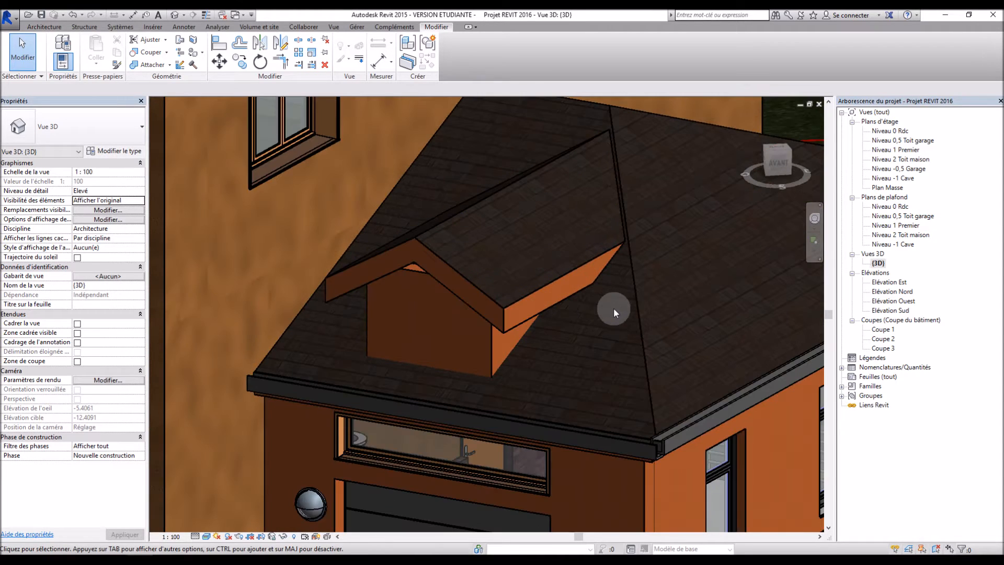
scroll(592, 217, "up", 2)
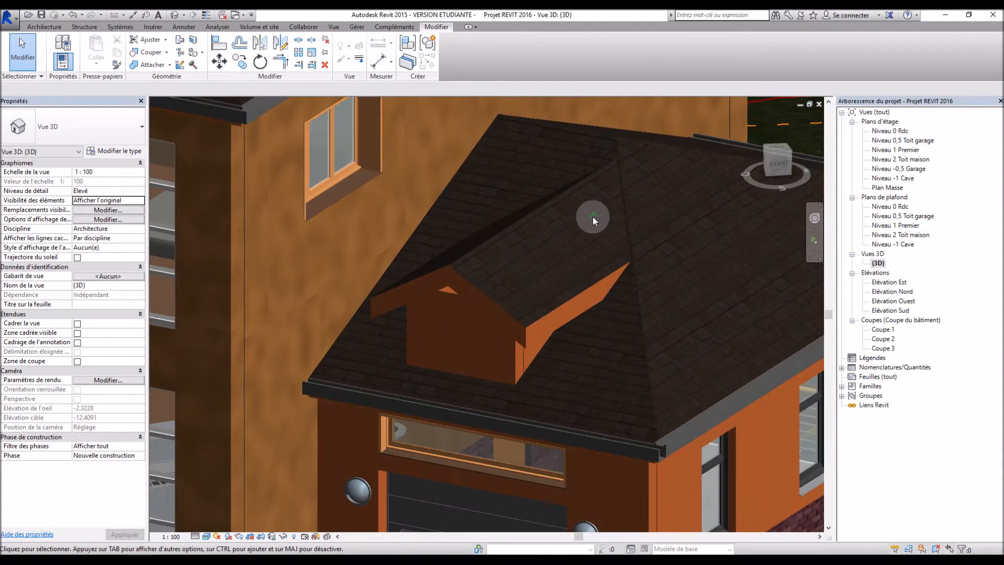
scroll(592, 218, "up", 3)
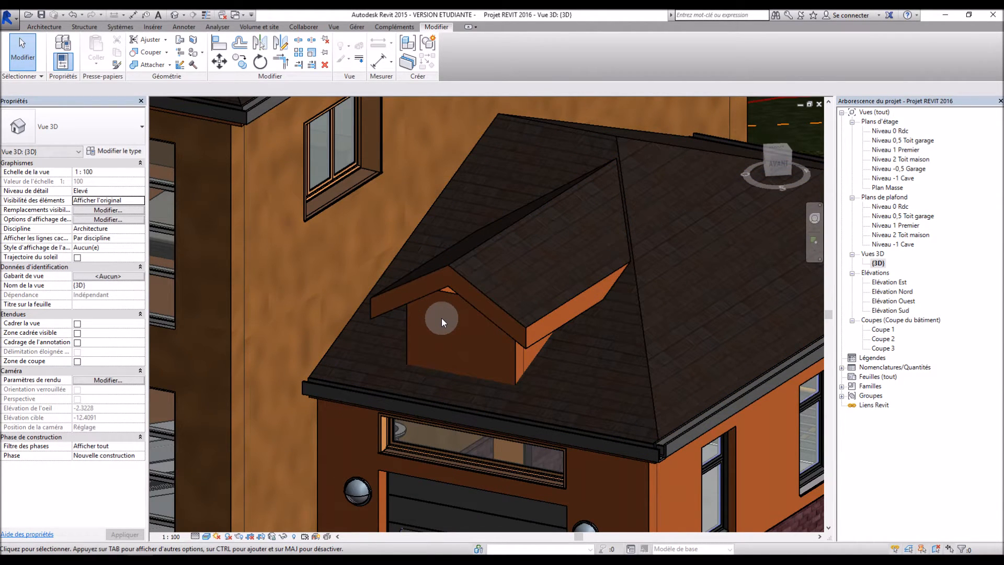
scroll(442, 318, "down", 5)
key("Escape")
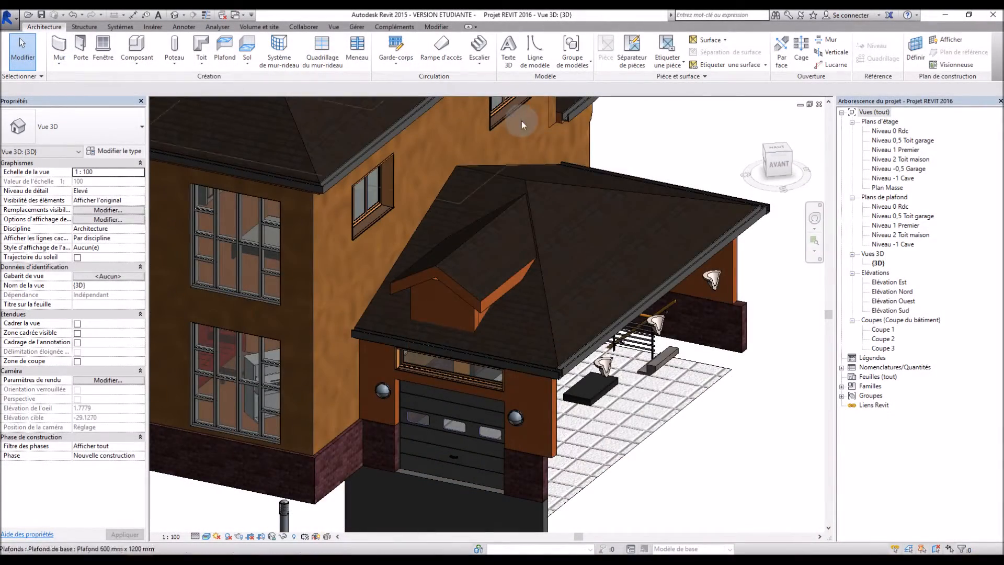
Start a by-face opening on the garage roof's front slope and pick the dormer's two side-wall lines from underneath as boundaries.
middle_click_drag(681, 442, 493, 140, "shift")
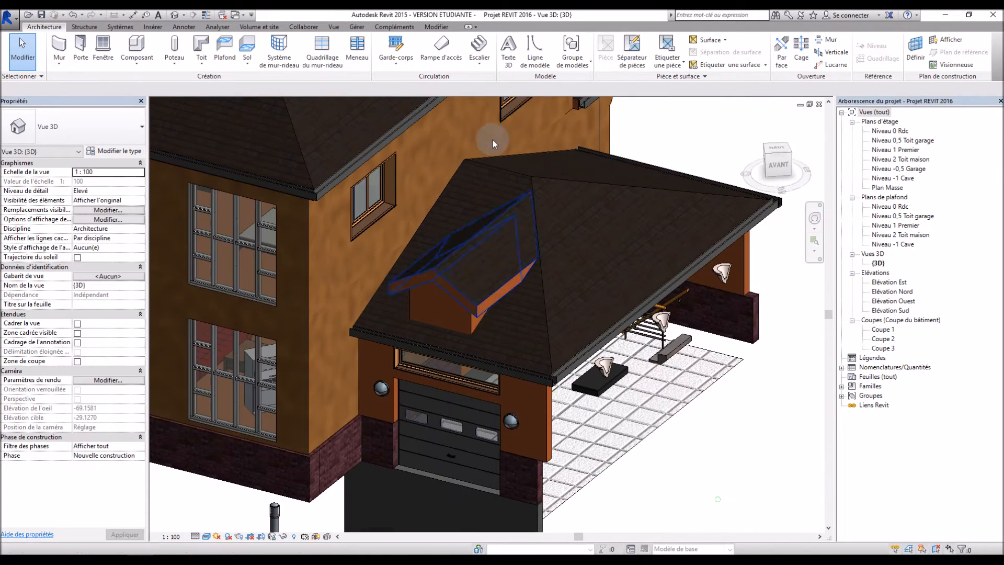
left_click(782, 50)
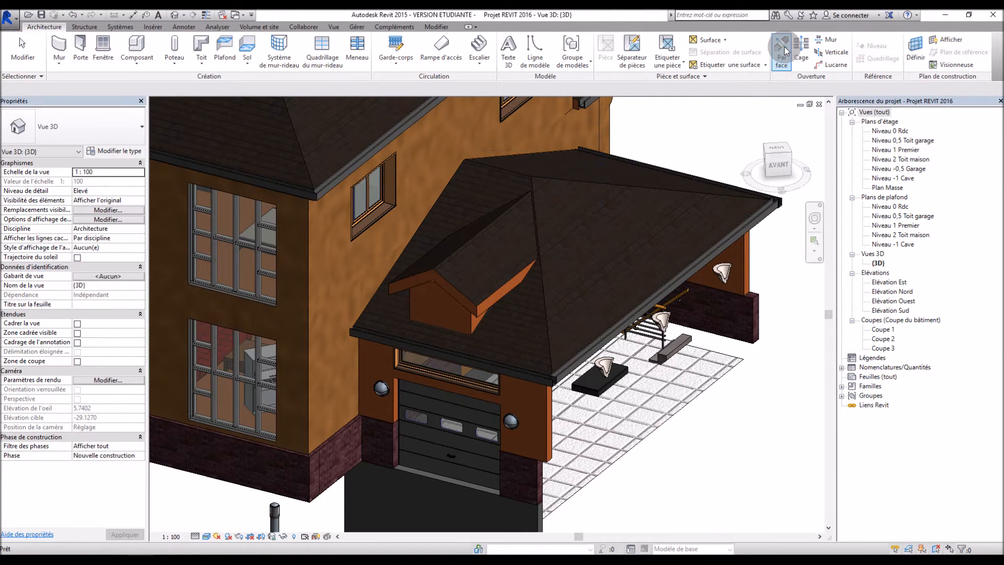
left_click(538, 292)
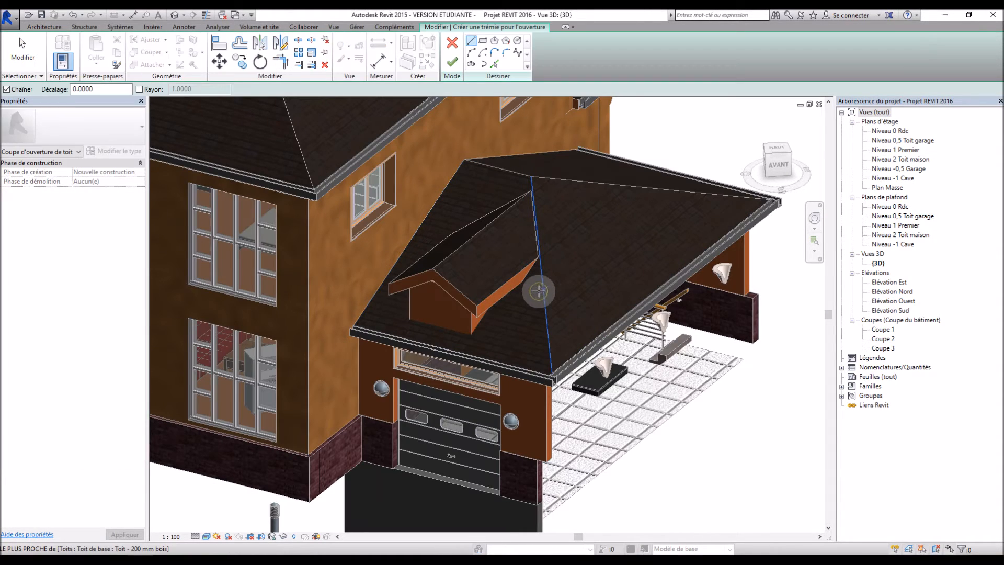
middle_click_drag(509, 173, 508, 176, "shift")
middle_click_drag(591, 271, 543, 191, "shift")
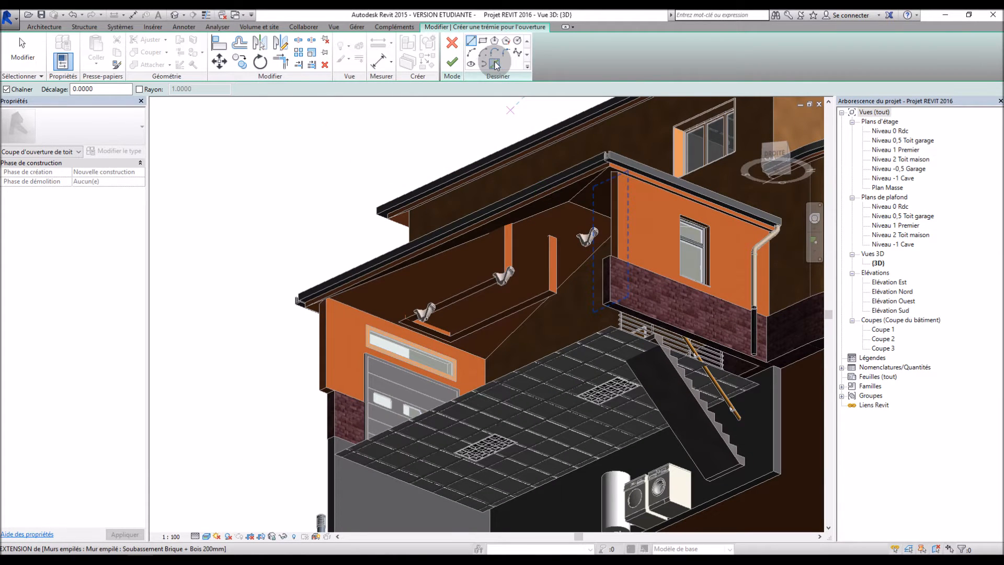
scroll(482, 248, "up", 3)
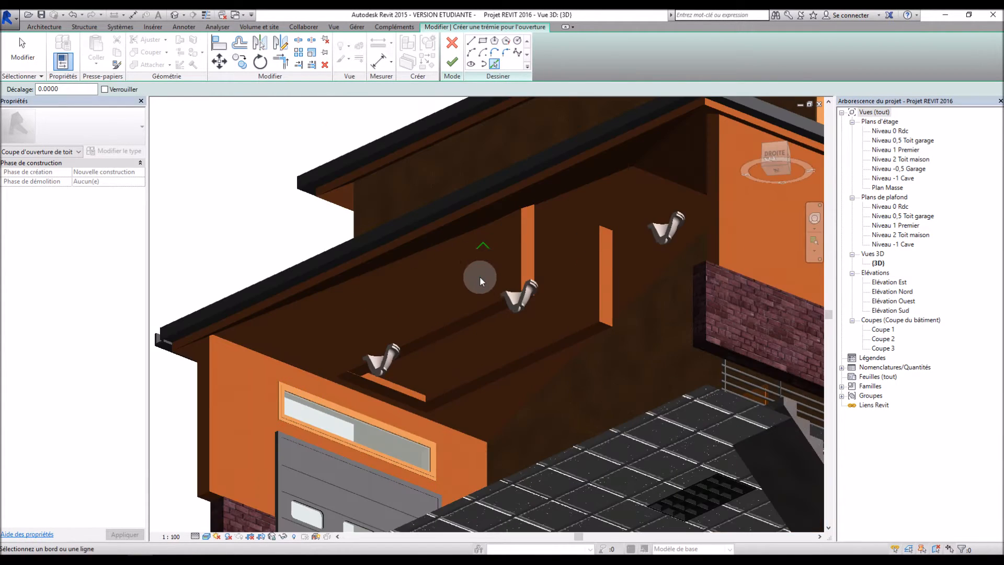
left_click(480, 307)
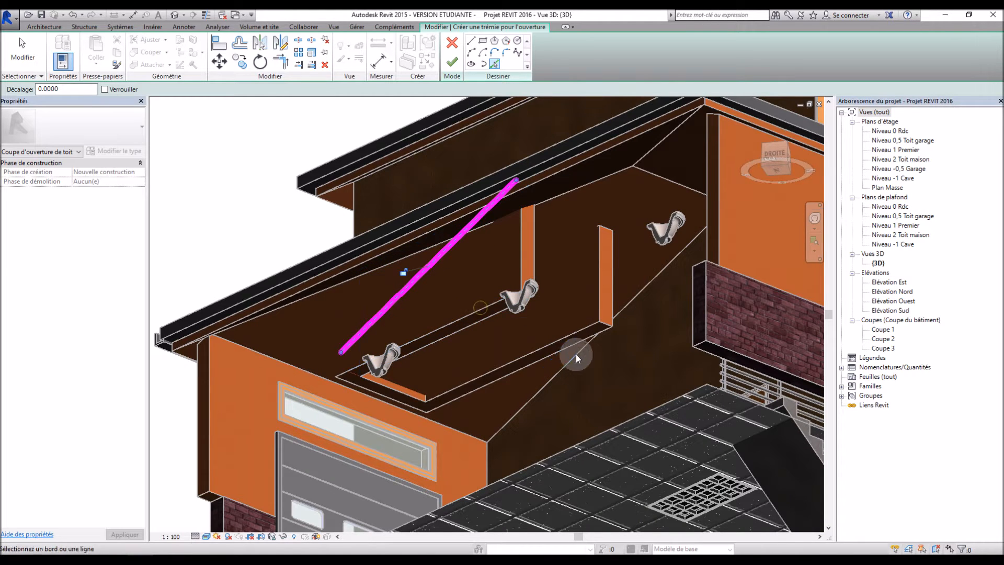
left_click(583, 340)
mouse_move(409, 291)
middle_mouse_down("shift")
mouse_move(547, 413)
mouse_move(634, 426)
mouse_move(665, 446)
middle_mouse_up("shift")
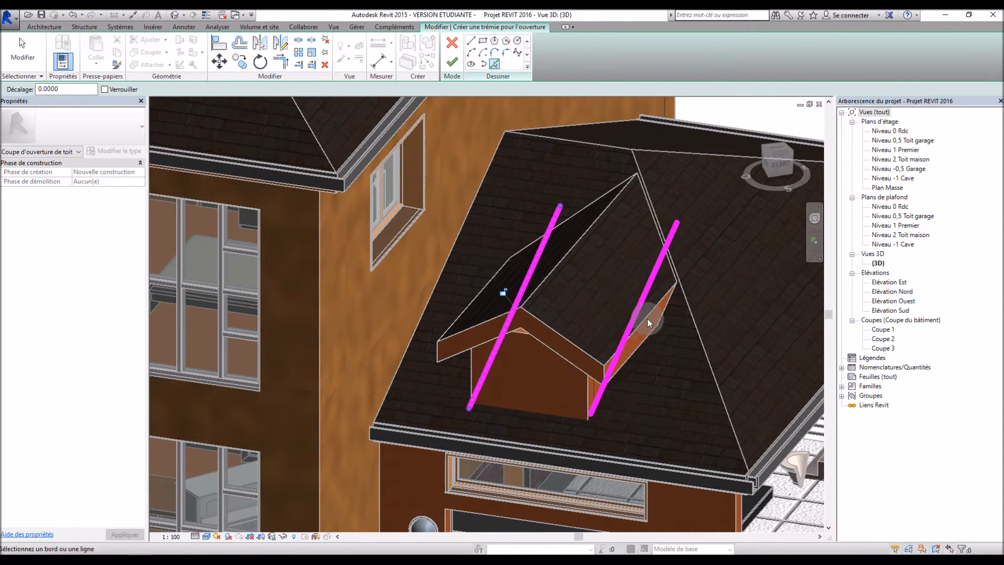
Show the 3D view in wireframe and pick the dormer roof's two rear edges as opening boundary lines.
left_click(207, 539)
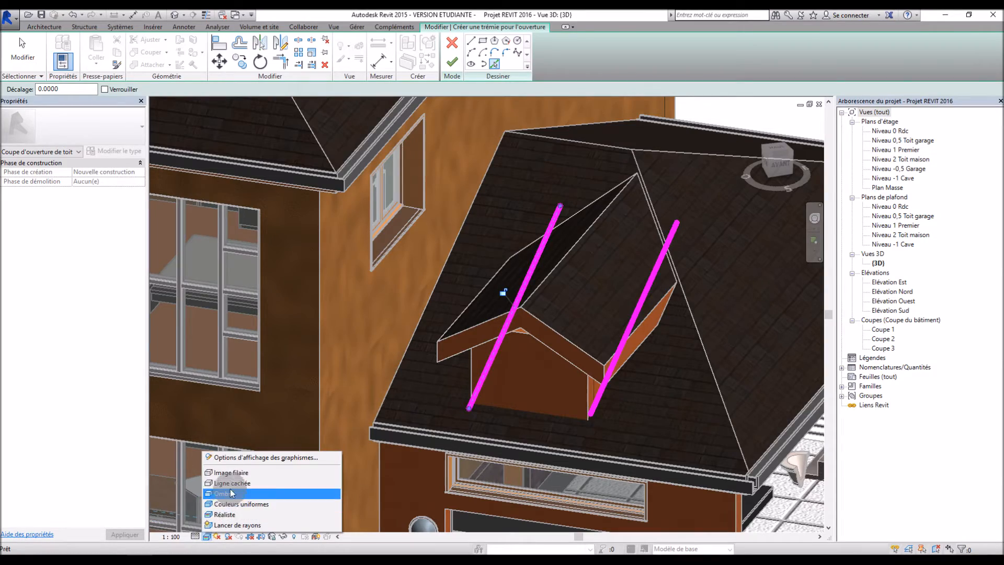
left_click(324, 472)
middle_click_drag(661, 256, 623, 215, "shift")
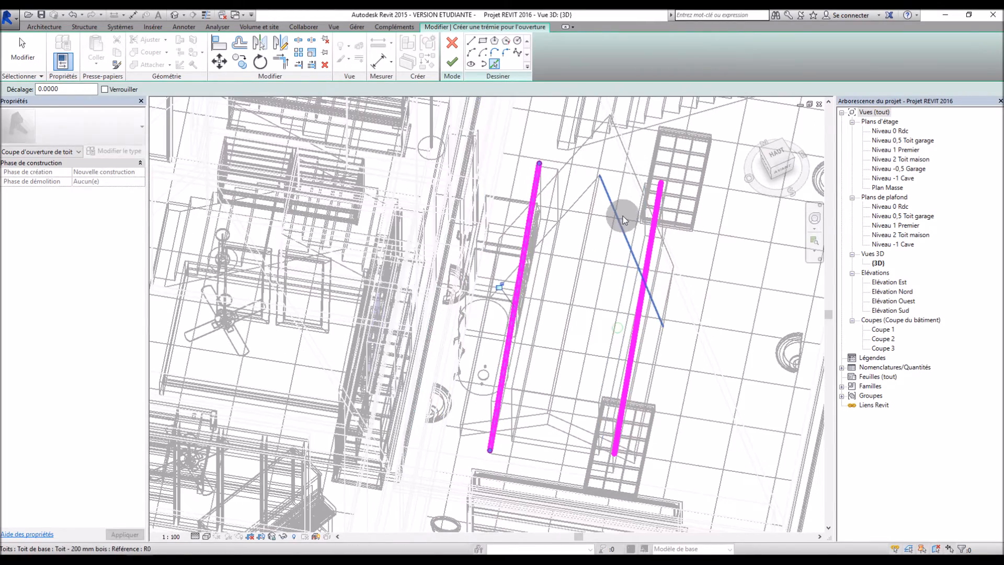
left_click(619, 218)
left_click(572, 207)
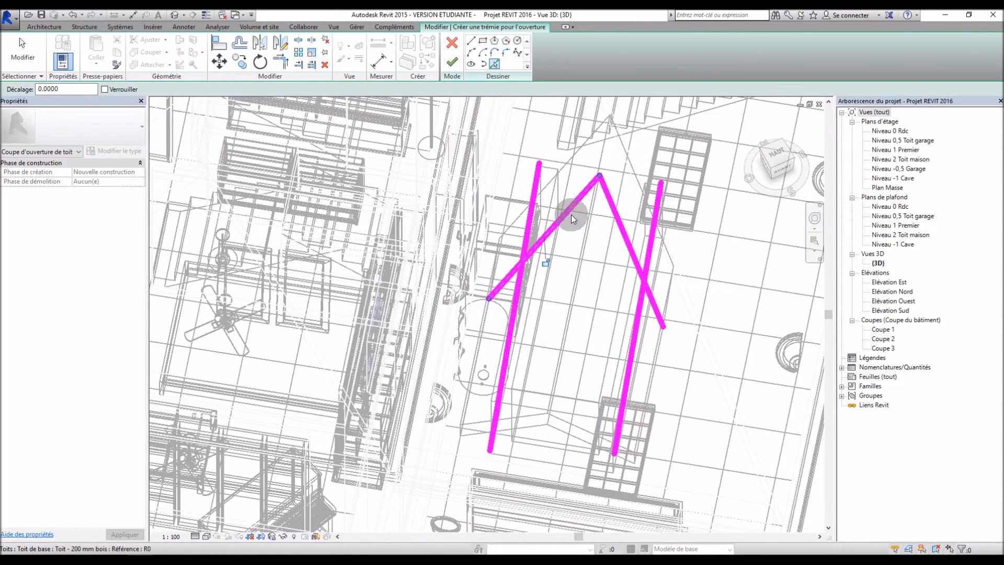
middle_click_drag(535, 308, 466, 106, "shift")
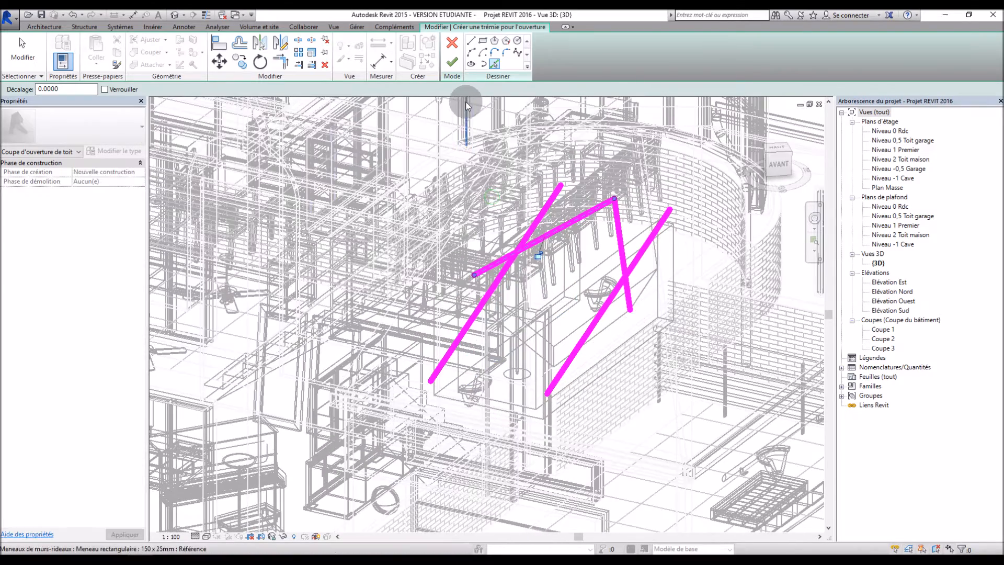
Return the view to the Realistic style and sketch the opening's front line along the base of the dormer's front wall.
left_click(207, 537)
left_click(225, 514)
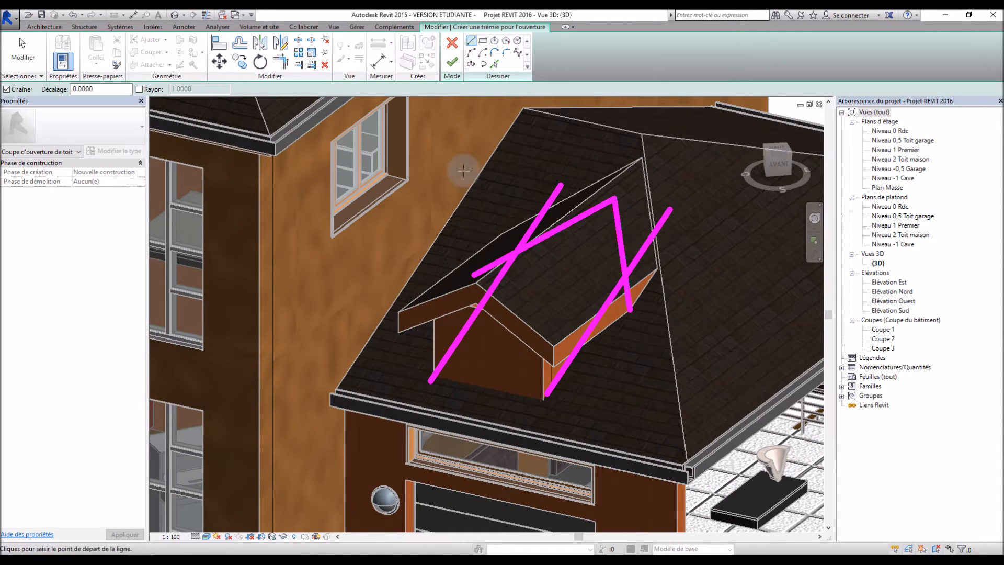
scroll(507, 414, "up", 5)
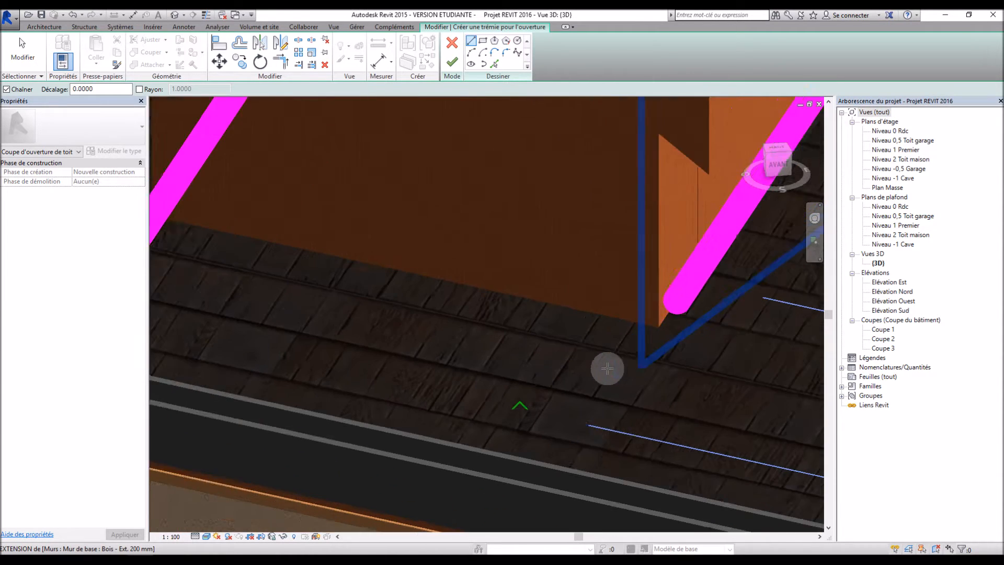
scroll(662, 337, "up", 1)
scroll(621, 360, "down", 2)
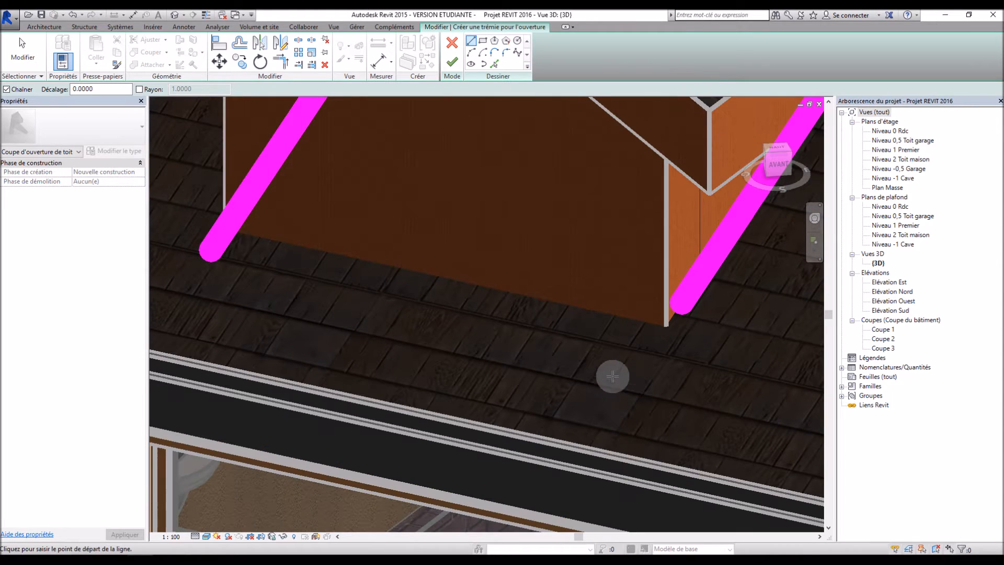
left_click(667, 325)
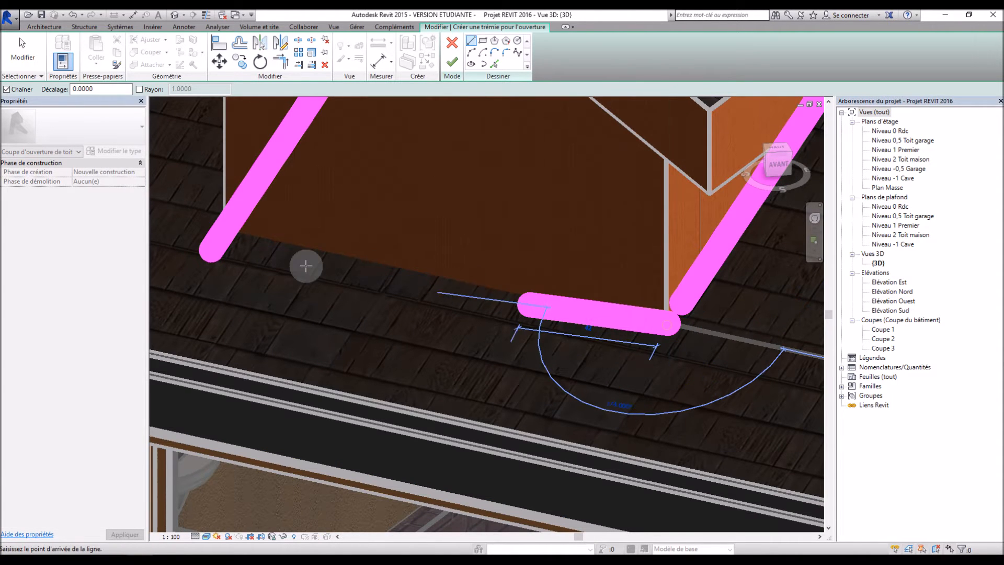
left_click(225, 222)
key("Escape")
key("Escape")
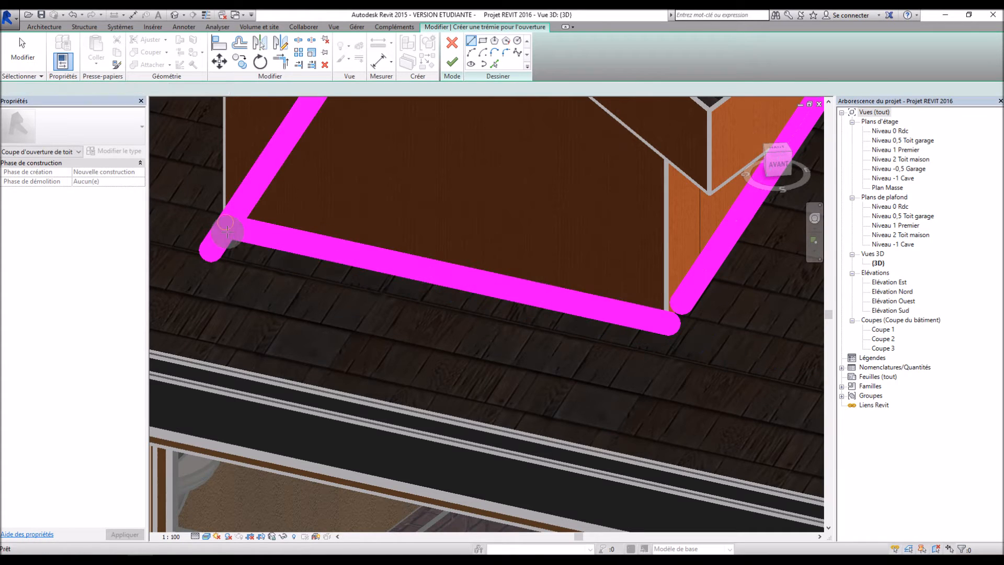
Adjust the front ends of both side lines to meet the ends of the opening's front line.
left_click_drag(213, 251, 230, 227)
left_click(679, 265)
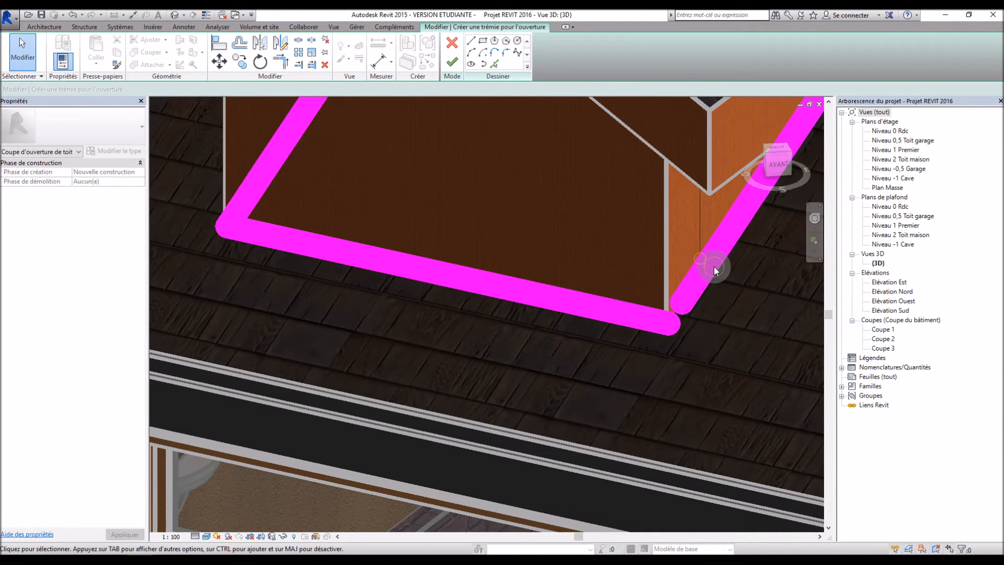
left_click(700, 274)
left_click_drag(681, 309, 669, 326)
left_click(668, 322)
Shorten the side line farther from the house and its adjoining rear line so they meet at one corner.
scroll(652, 341, "down", 2)
scroll(652, 346, "down", 3)
scroll(708, 233, "down", 2)
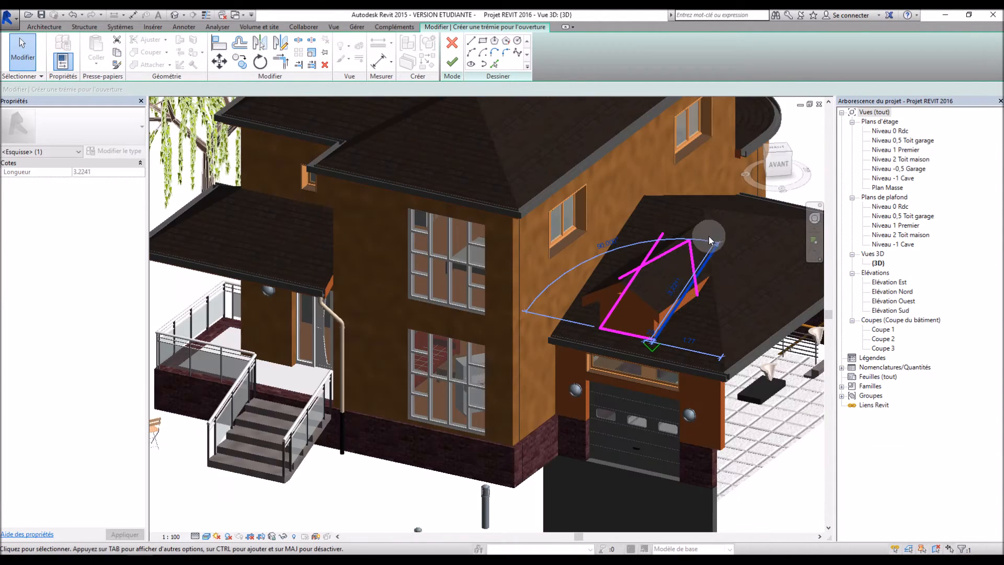
scroll(704, 240, "up", 3)
scroll(711, 277, "up", 4)
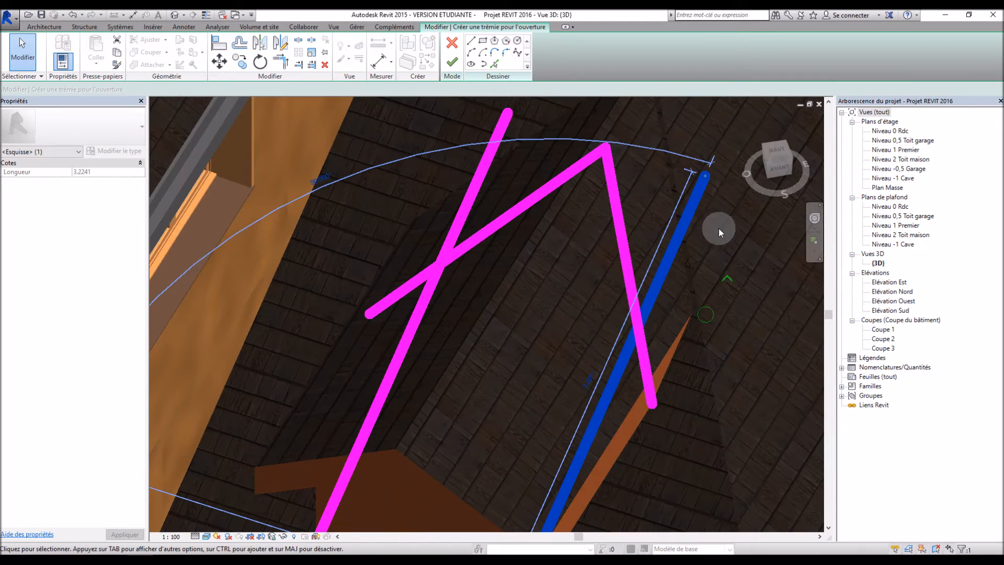
left_click_drag(704, 176, 642, 336)
left_click(645, 363)
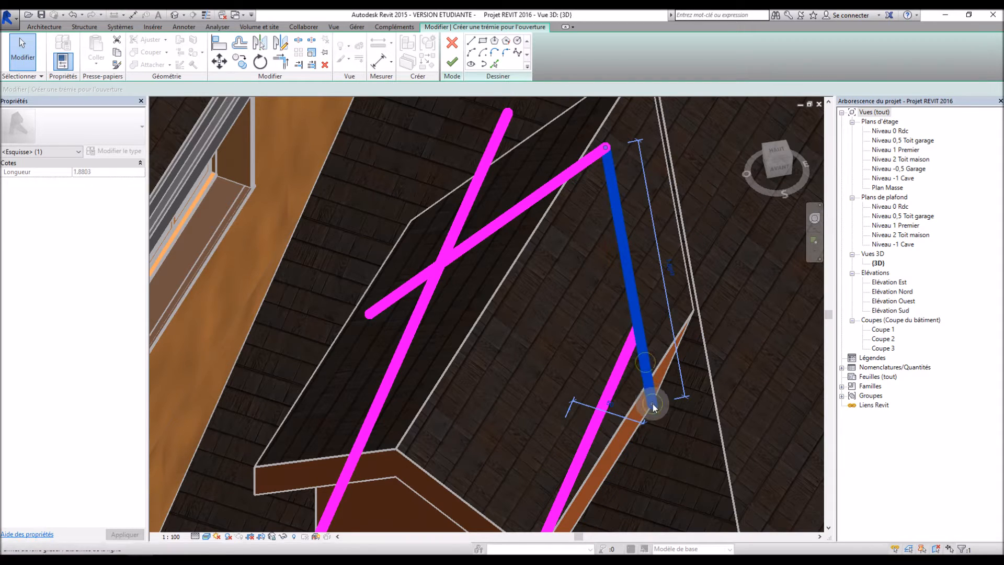
left_click_drag(653, 404, 646, 372)
left_click_drag(637, 332, 636, 325)
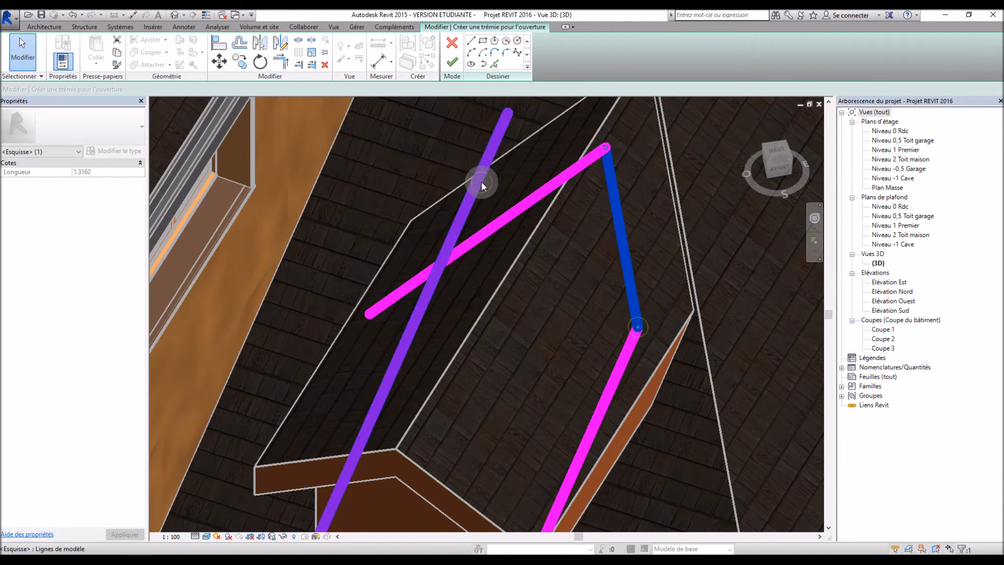
Trim the side line nearer the house and its rear line to a shared corner and finish the roof opening.
left_click(481, 181)
left_click_drag(501, 128, 438, 266)
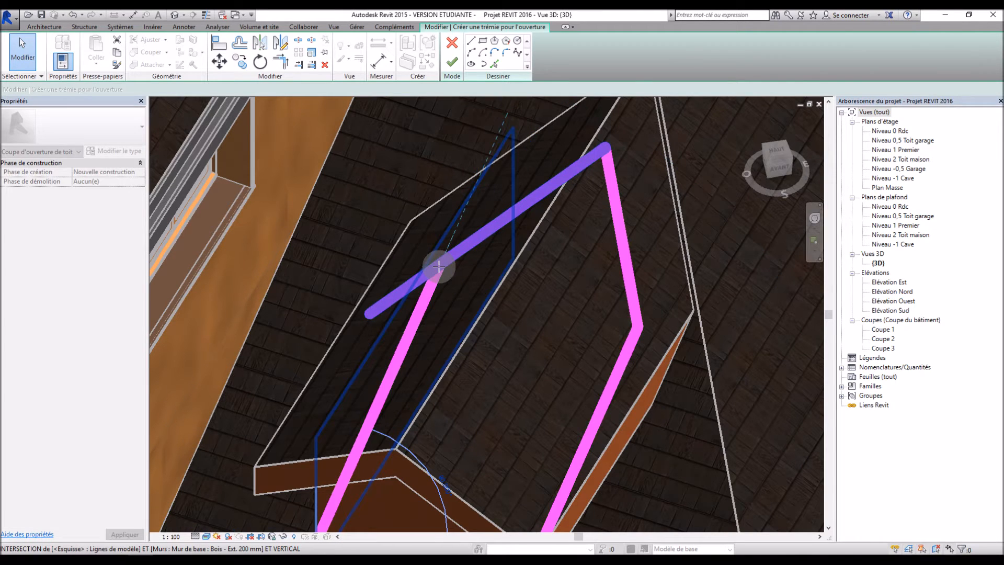
left_click(437, 268)
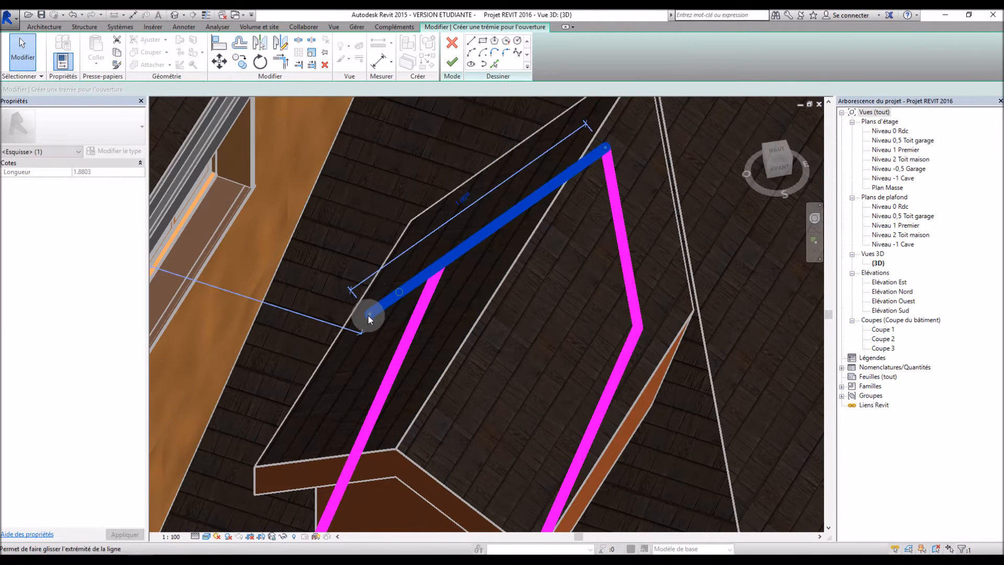
left_click_drag(370, 315, 446, 261)
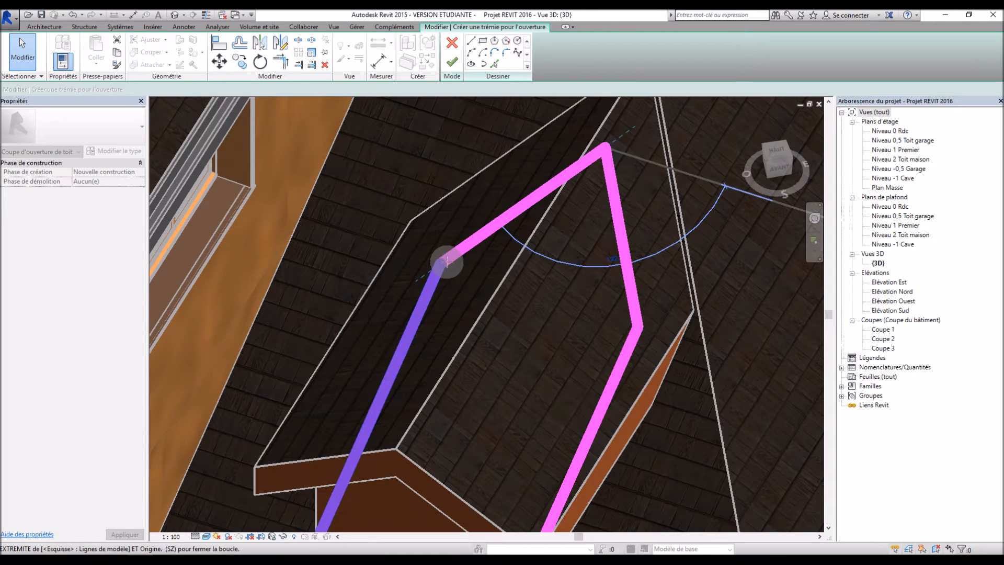
scroll(466, 271, "down", 5)
mouse_move(467, 271)
middle_mouse_down("shift")
mouse_move(610, 264)
mouse_move(634, 215)
mouse_move(627, 206)
middle_mouse_up("shift")
left_click(452, 62)
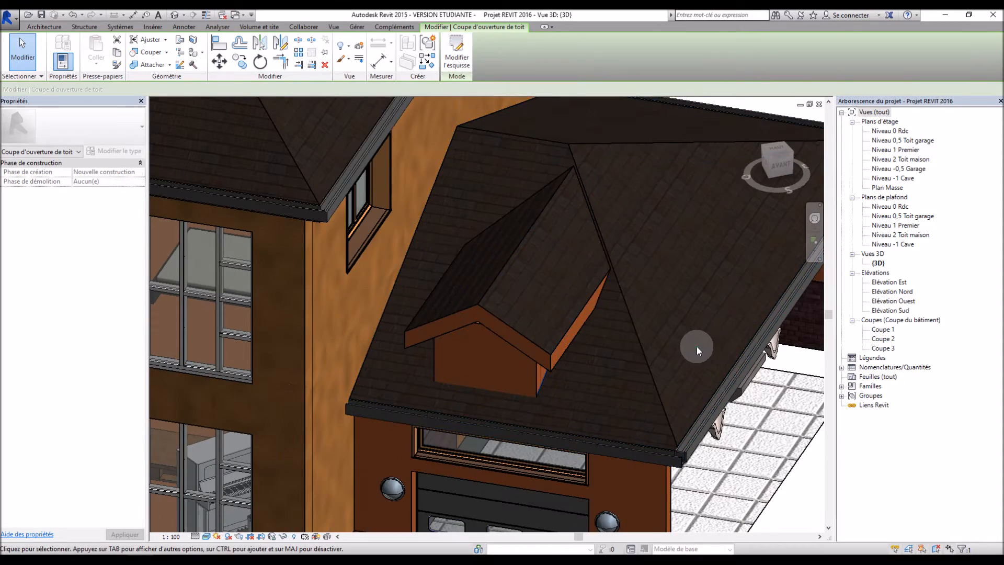
Inspect the dormer on the garage roof from outside and its roof opening from below.
scroll(696, 347, "down", 3)
left_click(787, 404)
middle_click_drag(786, 404, 581, 293, "shift")
middle_click_drag(724, 352, 630, 284, "shift")
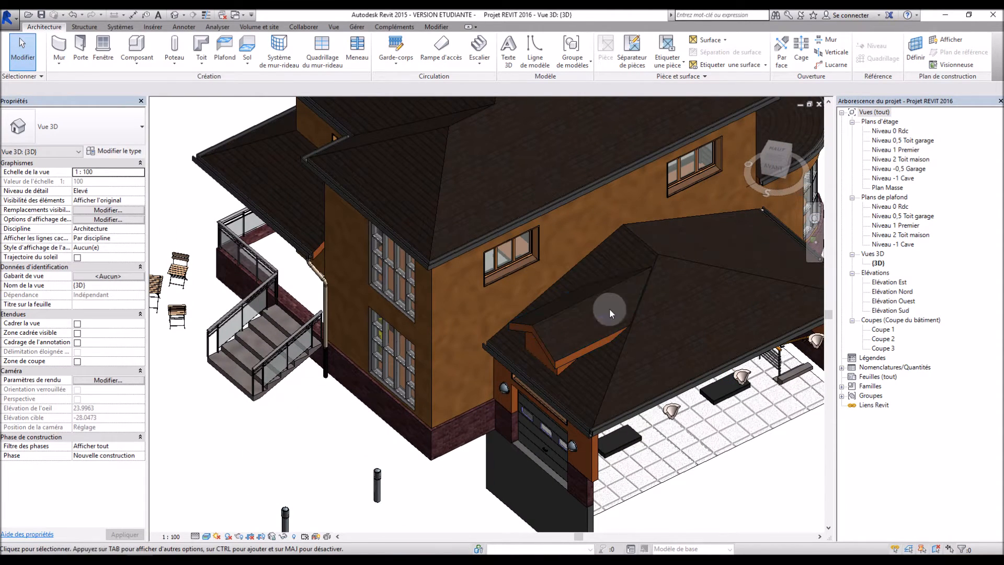
middle_click_drag(621, 305, 600, 218, "shift")
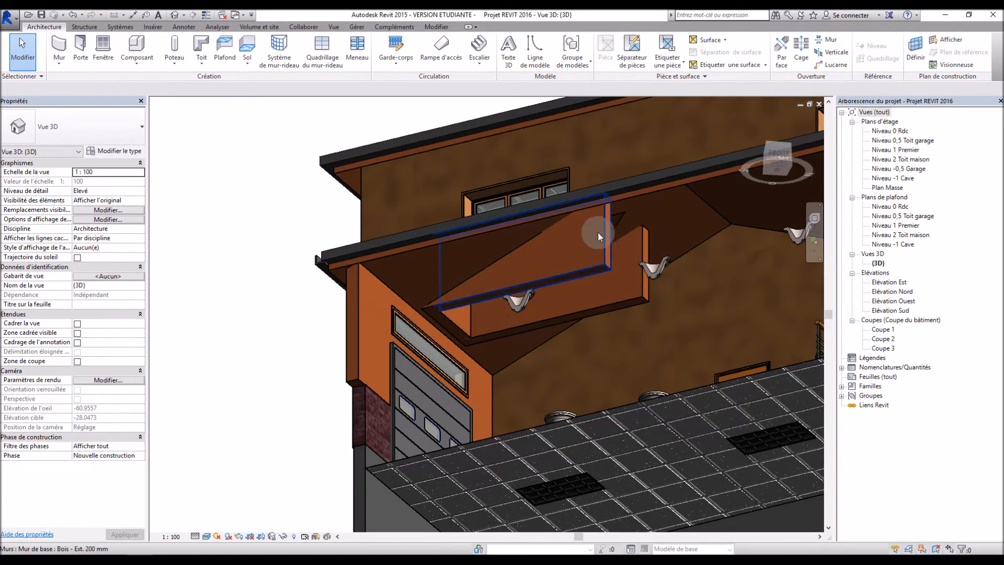
middle_click_drag(614, 316, 774, 462, "shift")
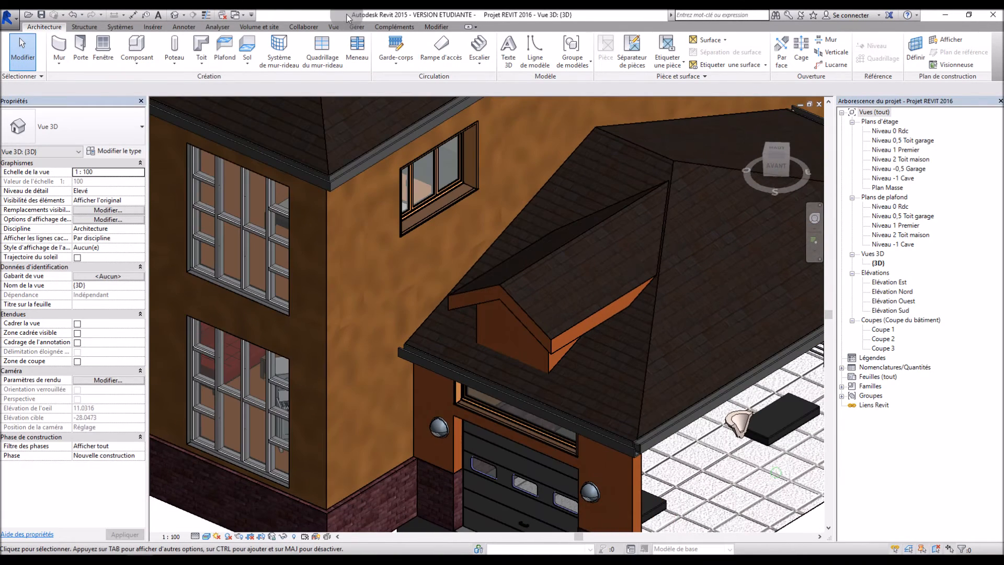
In the Niveau 0,5 Toit garage plan, draw a section lengthwise through the dormer and reduce its view depth to about 1.40 m.
double_click(903, 140)
left_click(334, 27)
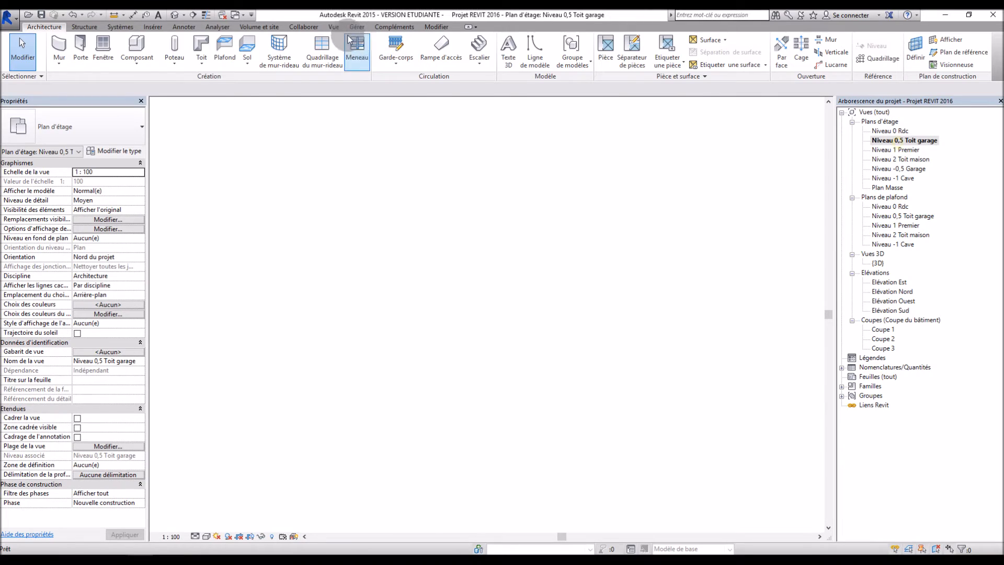
left_click(362, 50)
scroll(480, 203, "down", 3)
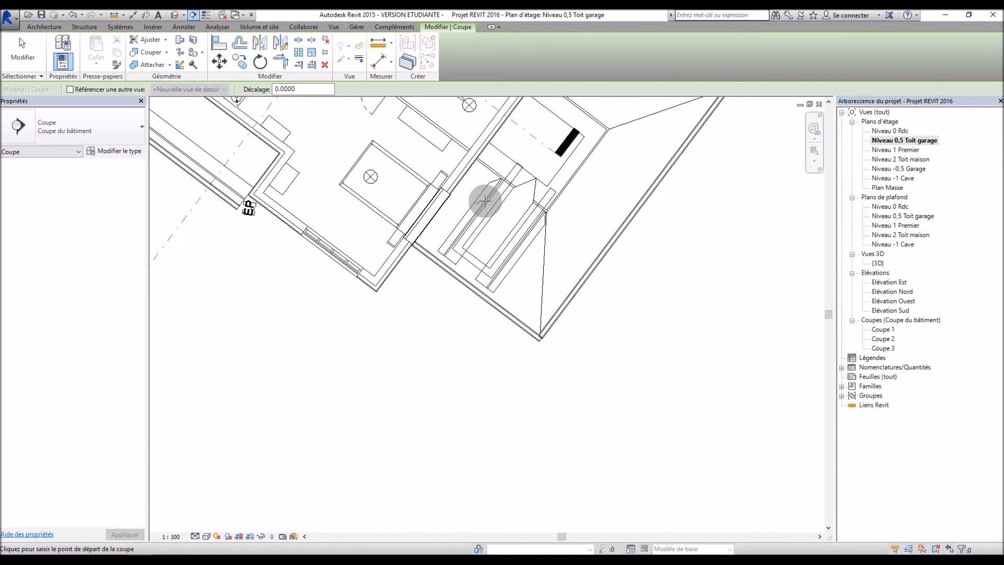
left_click(543, 170)
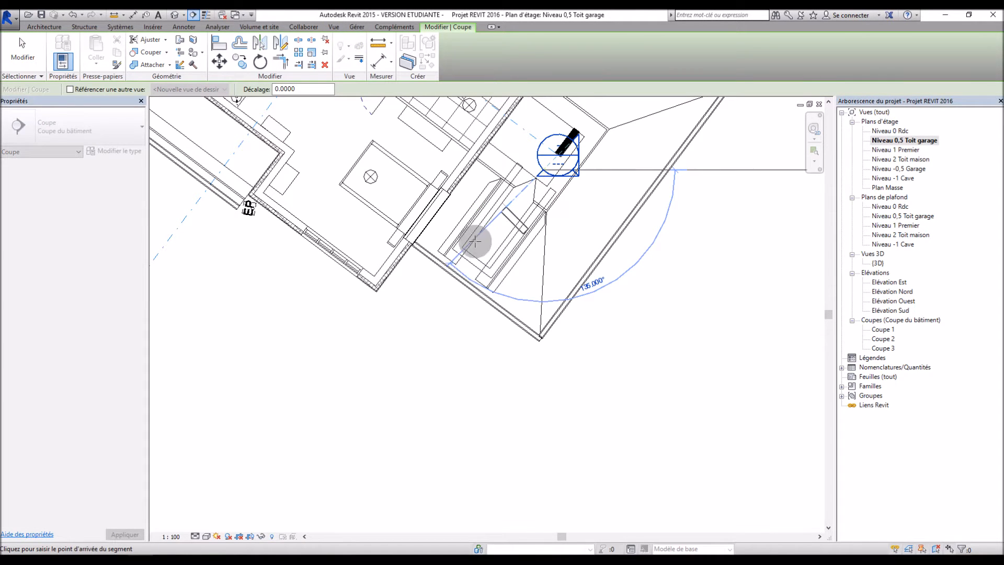
left_click(446, 299)
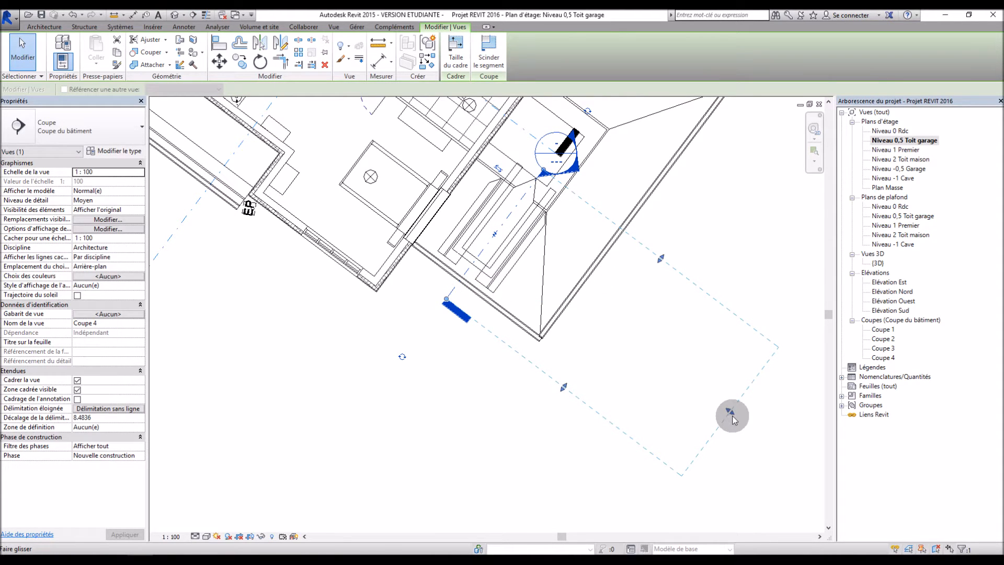
left_click_drag(732, 418, 629, 343)
left_click_drag(533, 274, 533, 275)
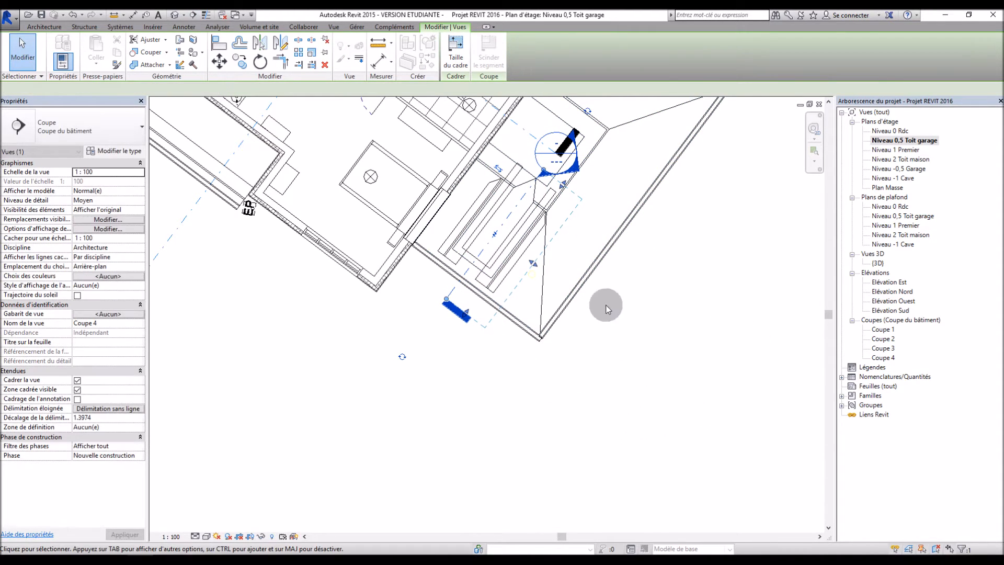
In Coupe 4, edit the profile of the dormer side wall farther from the house and add lines along the garage roof's underside.
double_click(883, 357)
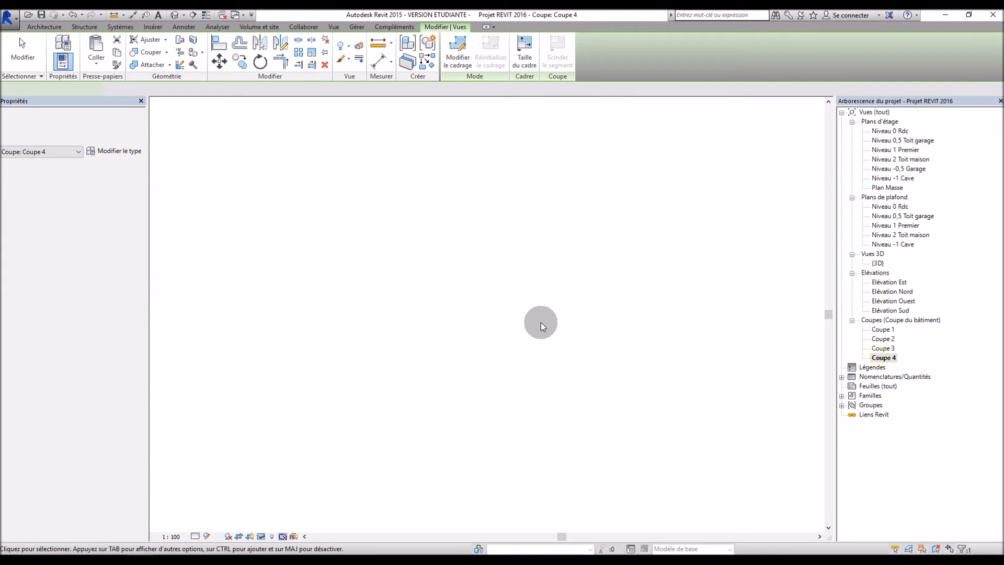
scroll(407, 372, "up", 5)
scroll(389, 255, "up", 4)
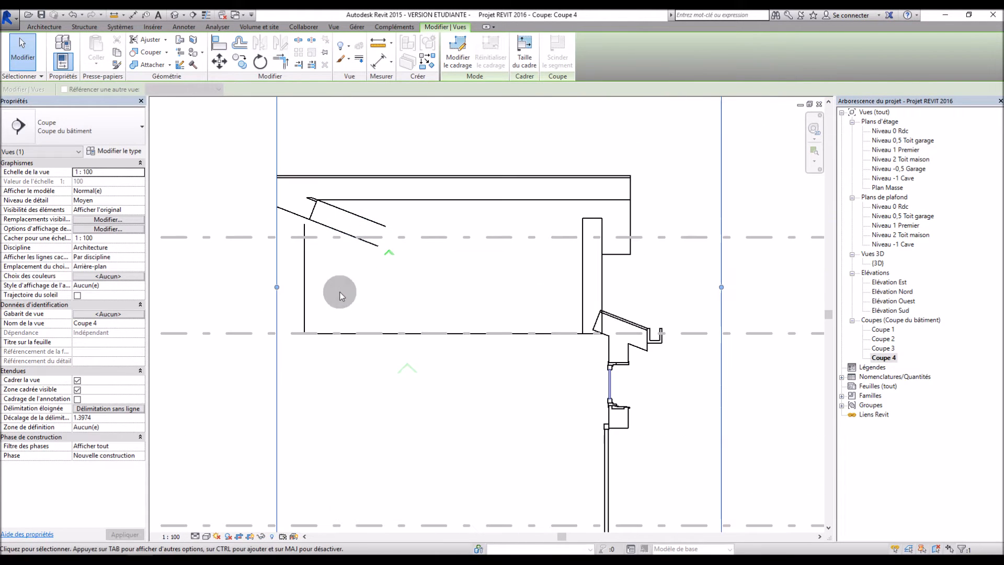
left_click(306, 292)
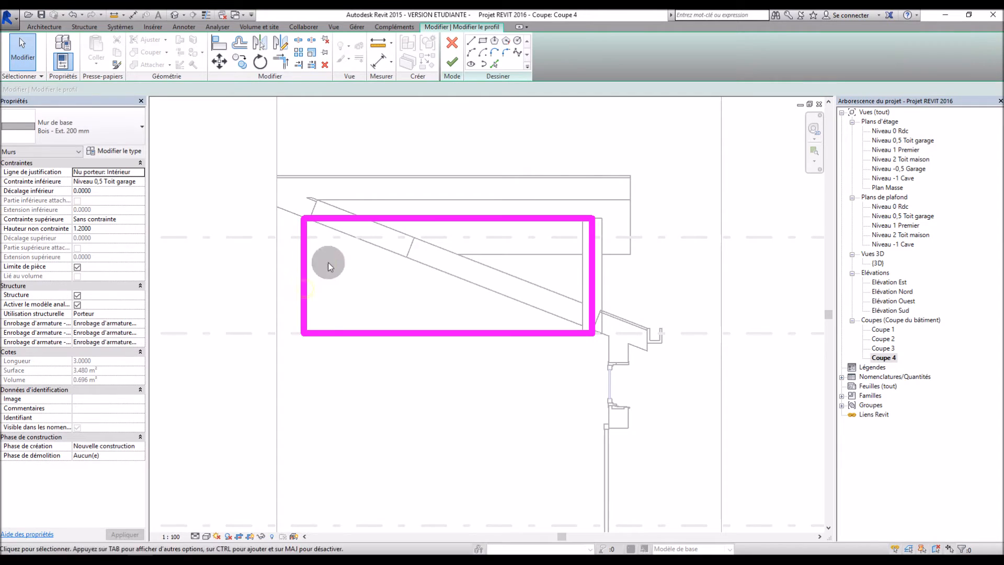
left_click(505, 65)
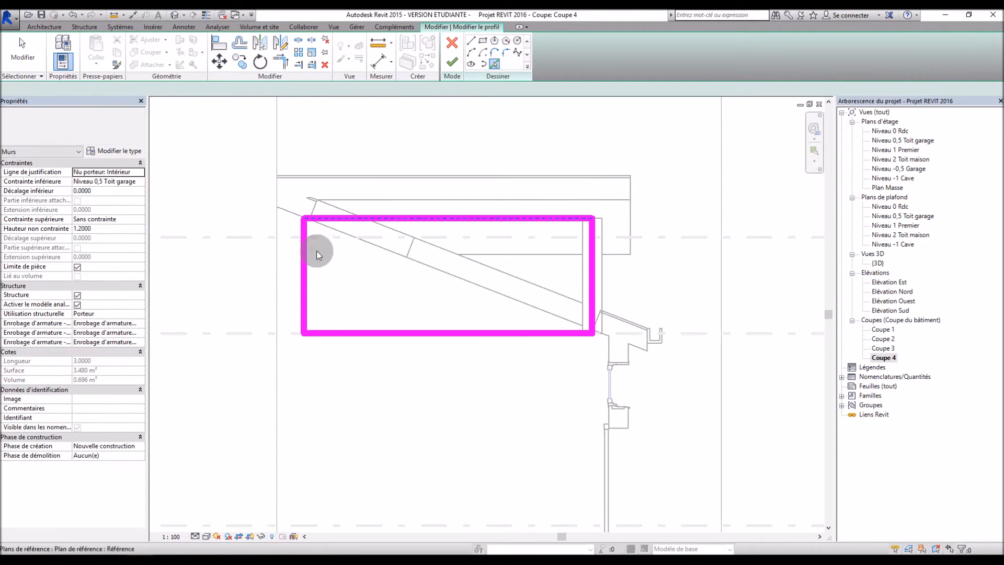
left_click(345, 234)
left_click(446, 274)
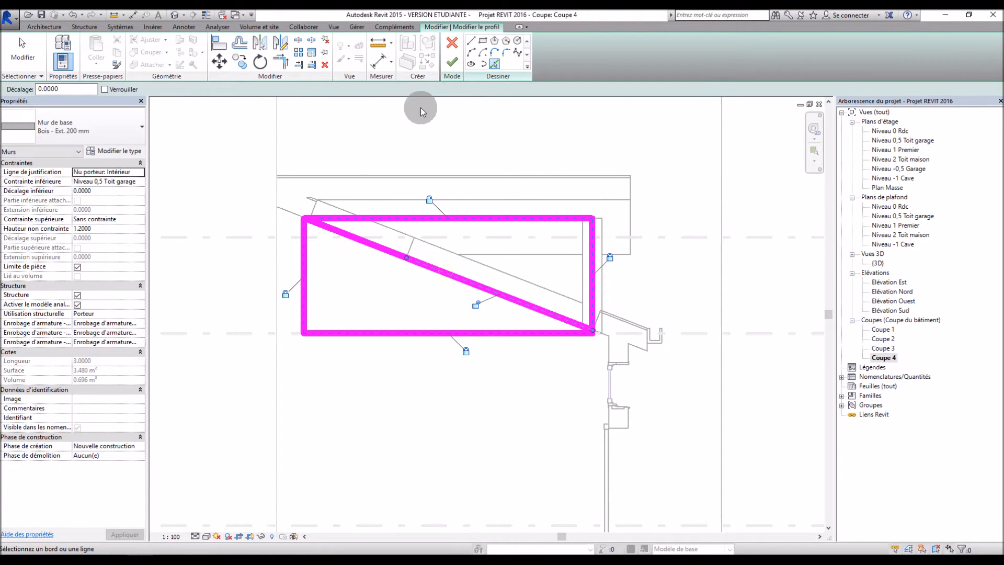
key("Escape")
key("Escape")
Delete the bottom line and the rear vertical line of the farther side wall's profile.
left_click(303, 258)
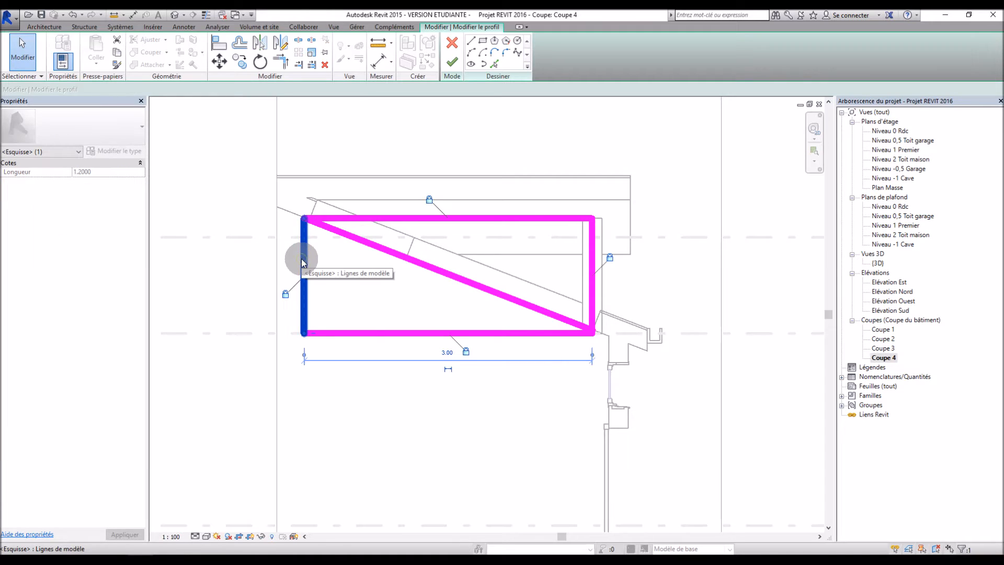
left_click(357, 332)
key("Delete")
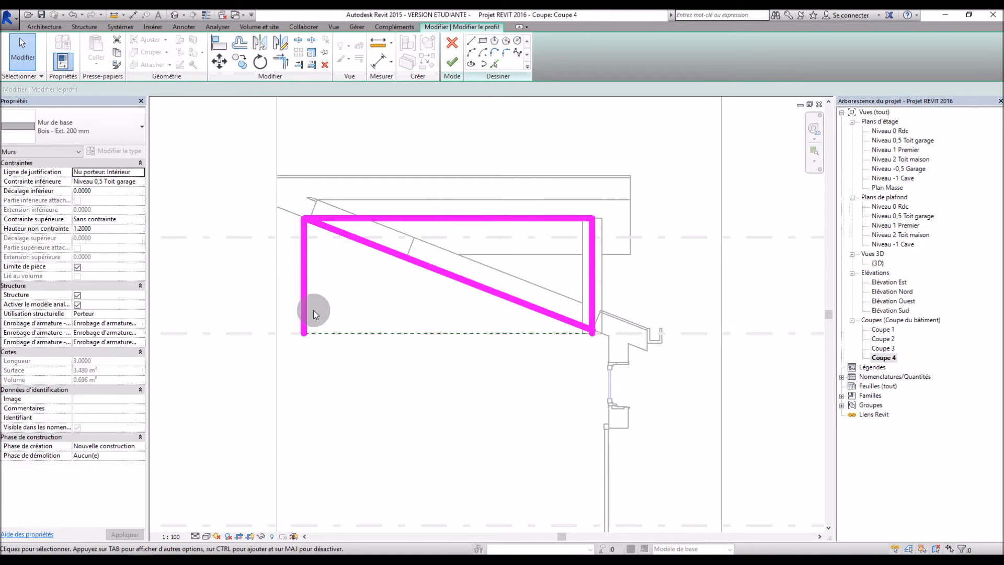
left_click(309, 310)
key("Delete")
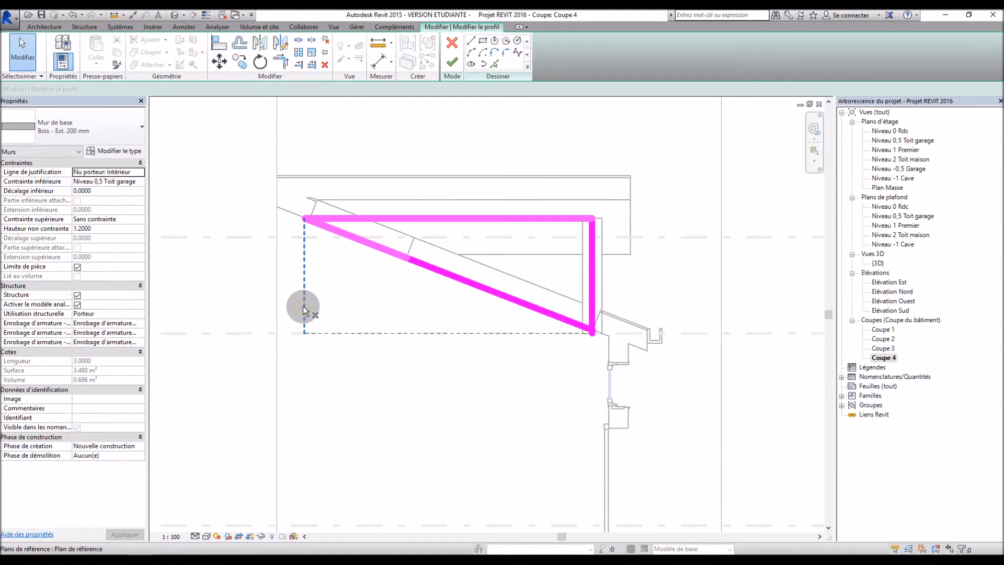
Shorten the front vertical profile line to meet the sloped line and finish the farther side wall's profile.
scroll(596, 343, "up", 4)
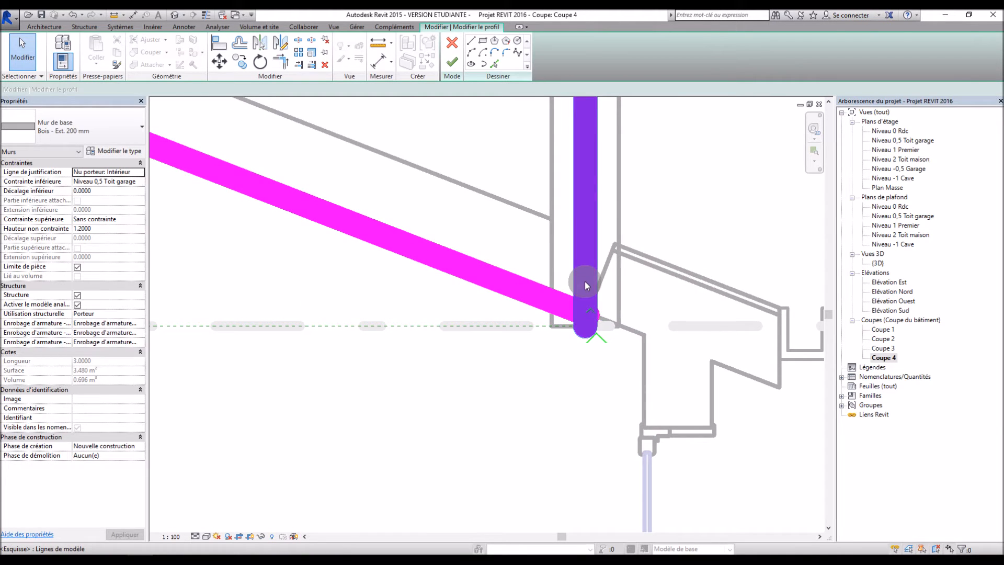
left_click(584, 330)
left_click_drag(583, 328, 585, 315)
scroll(579, 353, "down", 4)
scroll(579, 353, "down", 2)
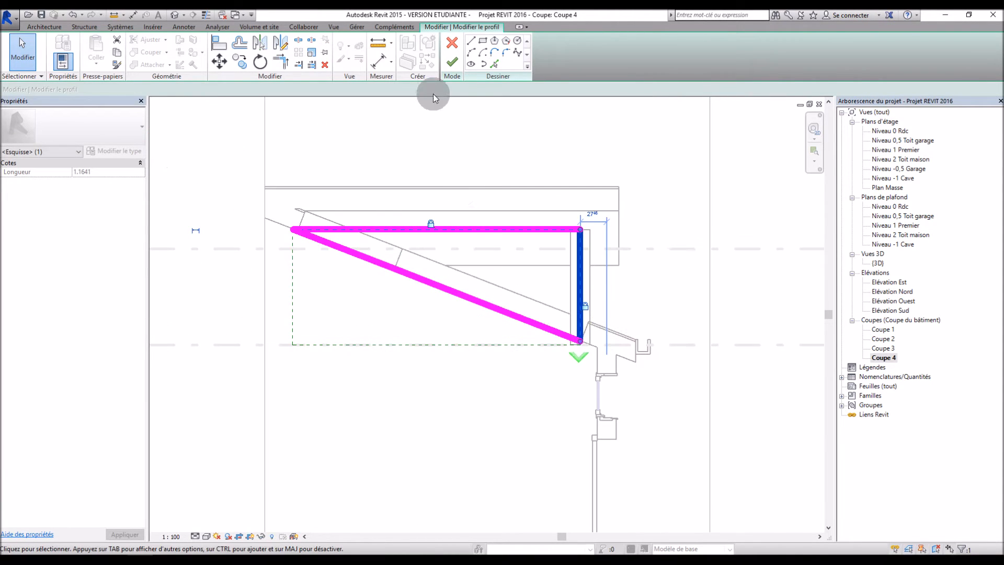
left_click(449, 67)
left_click(535, 152)
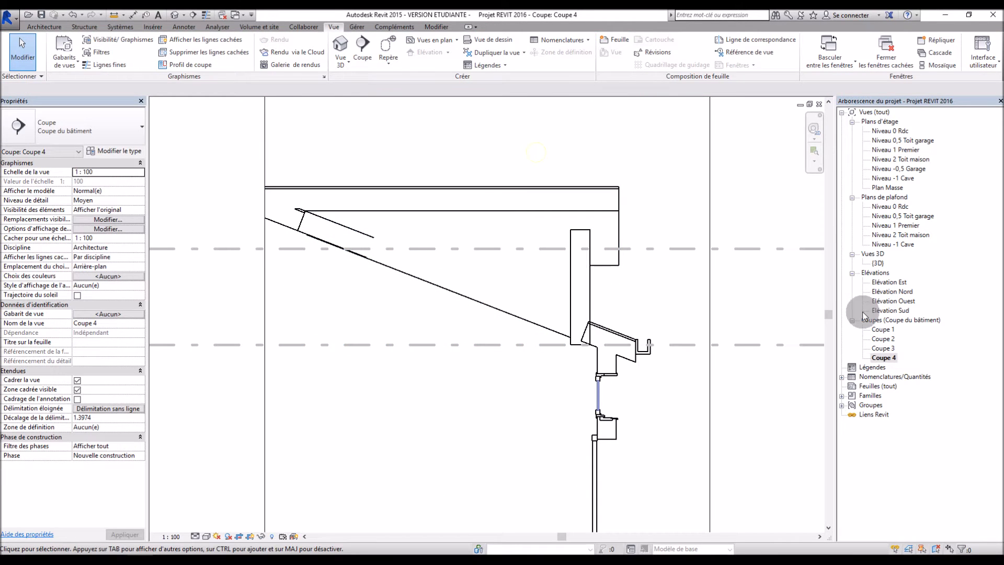
Flip the dormer section in the Niveau 0,5 Toit garage plan so it looks toward the house.
left_click(893, 143)
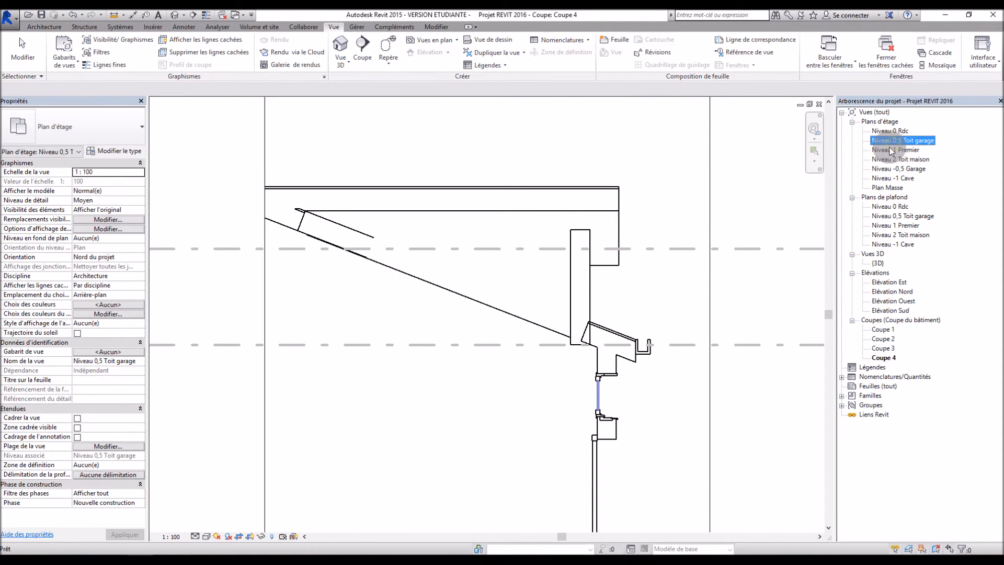
double_click(885, 142)
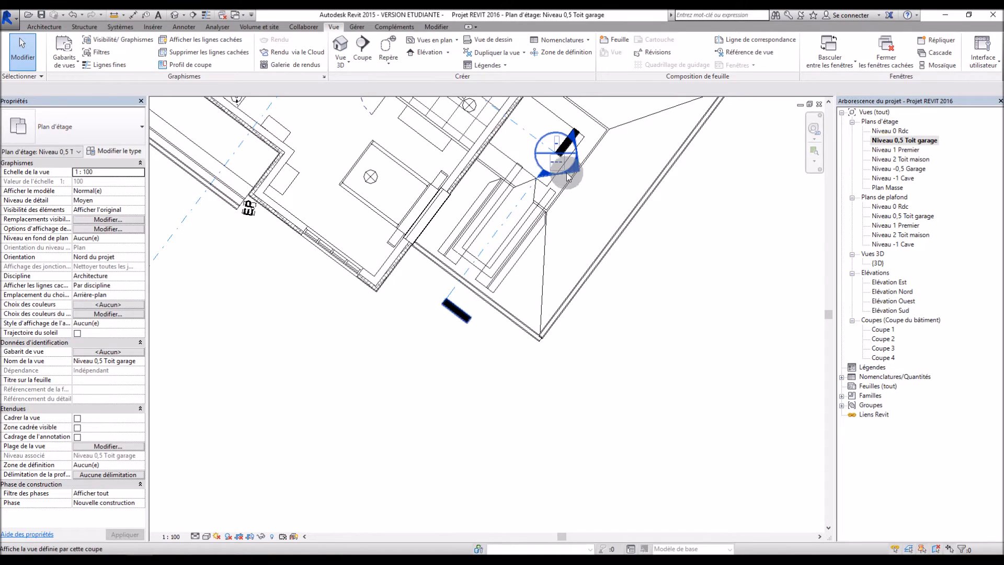
left_click(511, 215)
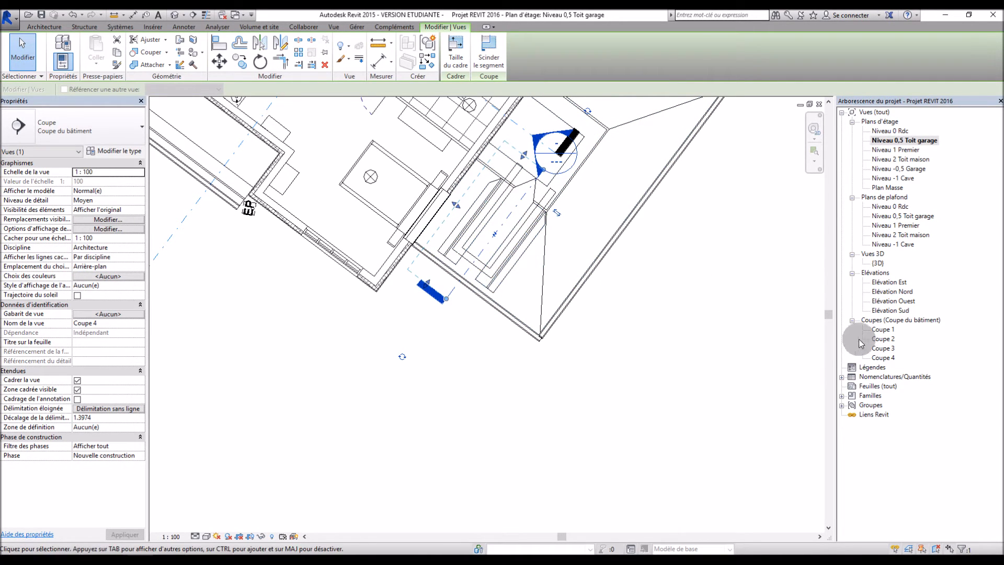
In the flipped Coupe 4, edit the profile of the side wall nearer the house and add lines along the garage roof's underside.
double_click(884, 358)
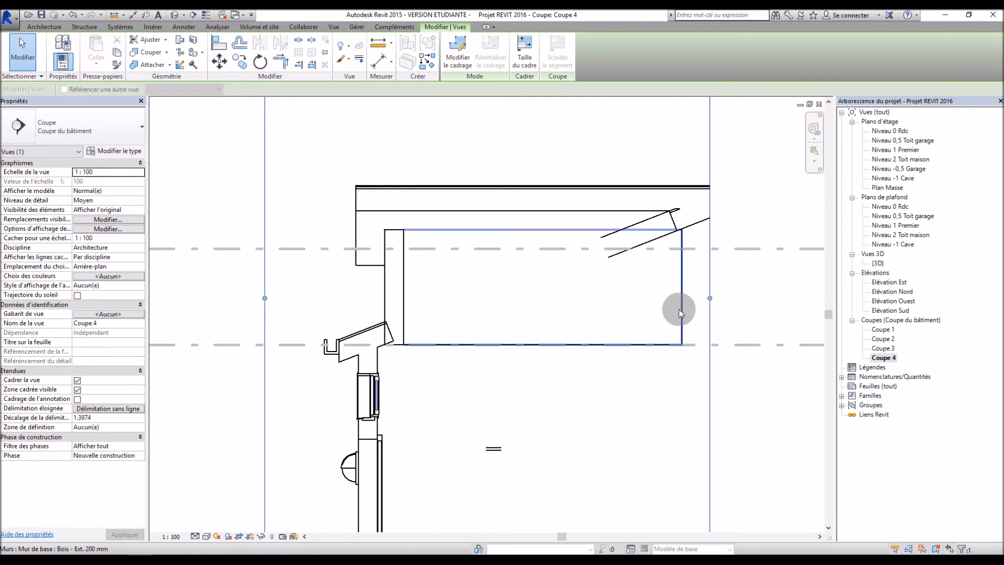
double_click(681, 313)
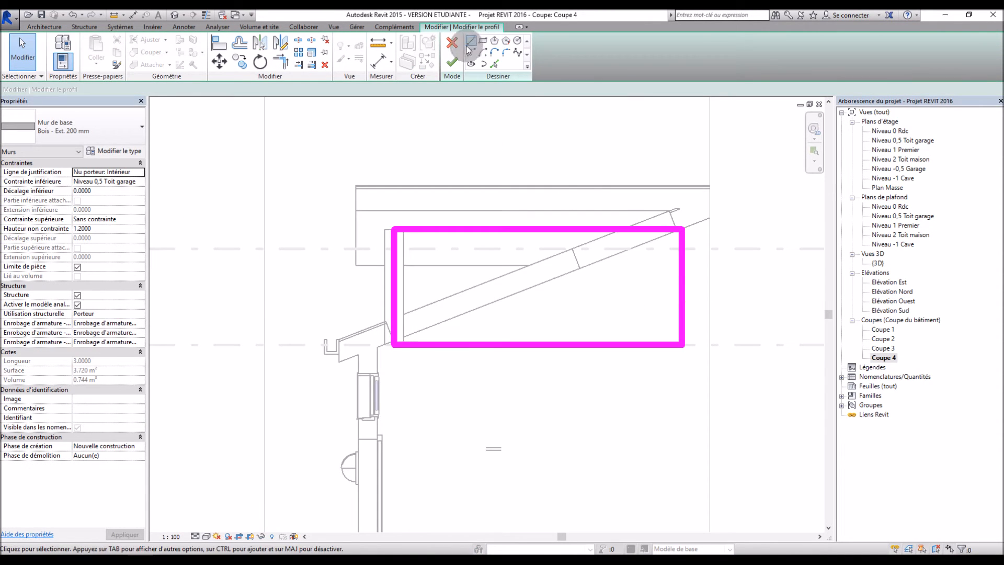
left_click(494, 64)
left_click(618, 257)
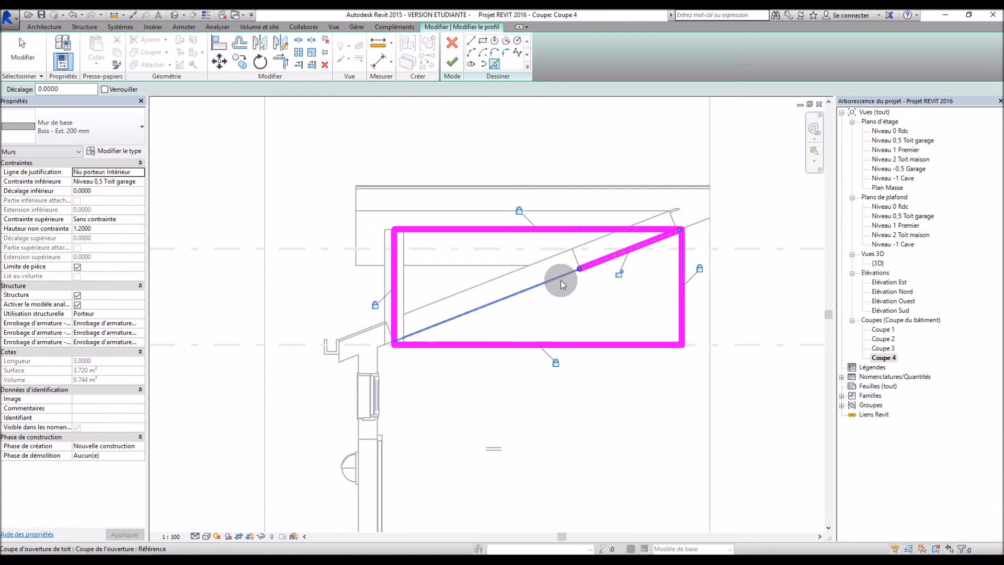
key("Escape")
Delete the rear vertical line and the bottom line of the nearer side wall's profile.
left_click(683, 304)
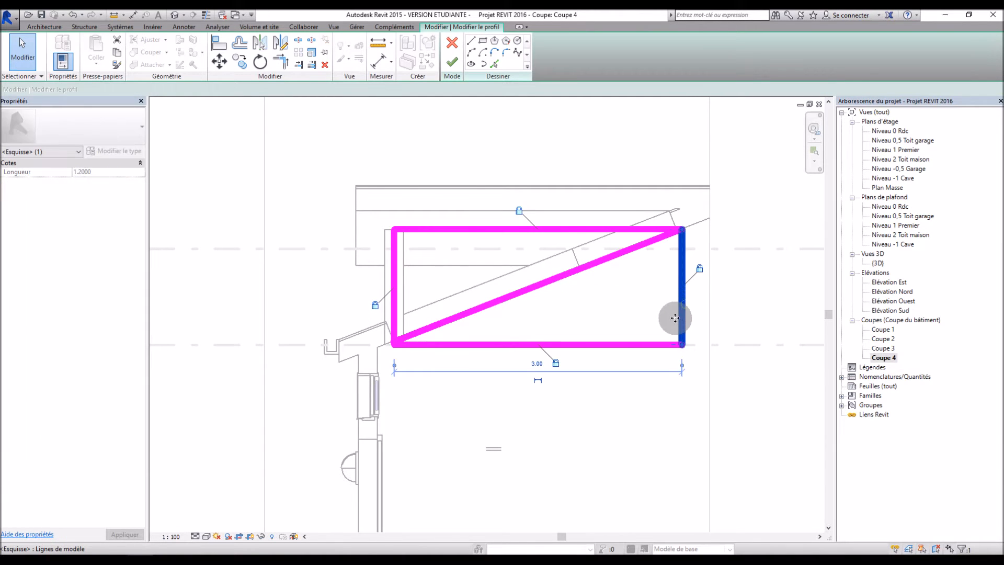
left_click(650, 344)
key("Delete")
Pull the nearer side wall's front profile line up to the sloped line's end and finish the profile.
left_click(393, 342)
scroll(382, 360, "up", 3)
left_click_drag(416, 323, 415, 309)
scroll(421, 293, "down", 3)
left_click(453, 61)
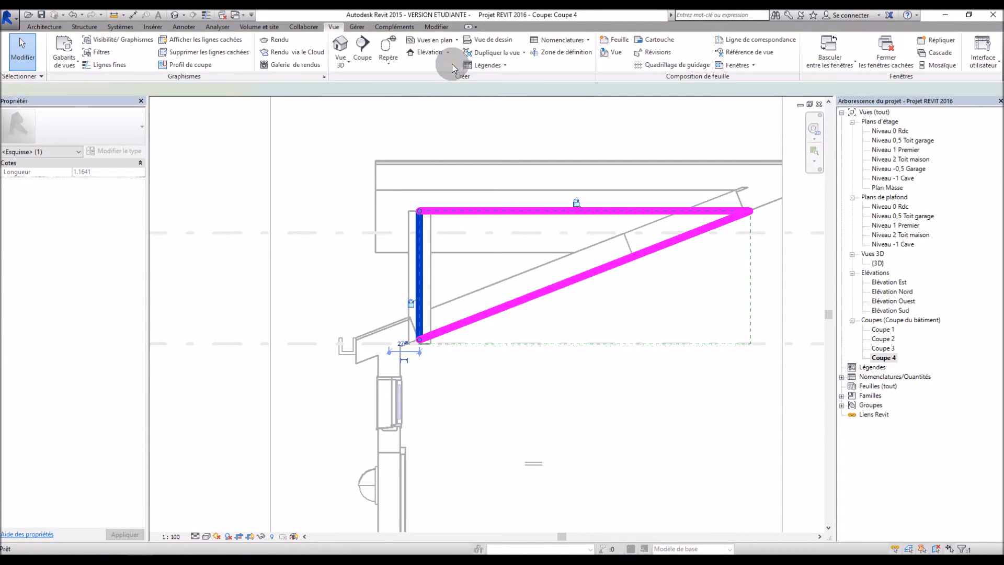
left_click(240, 193)
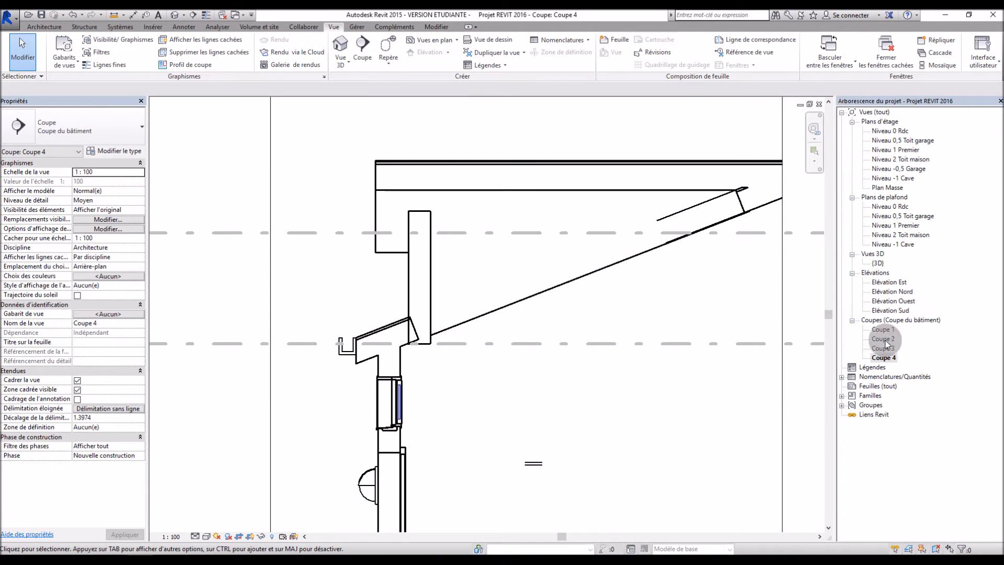
Return to the 3D view and examine the reshaped side walls from beneath the garage roof and around the dormer.
double_click(878, 263)
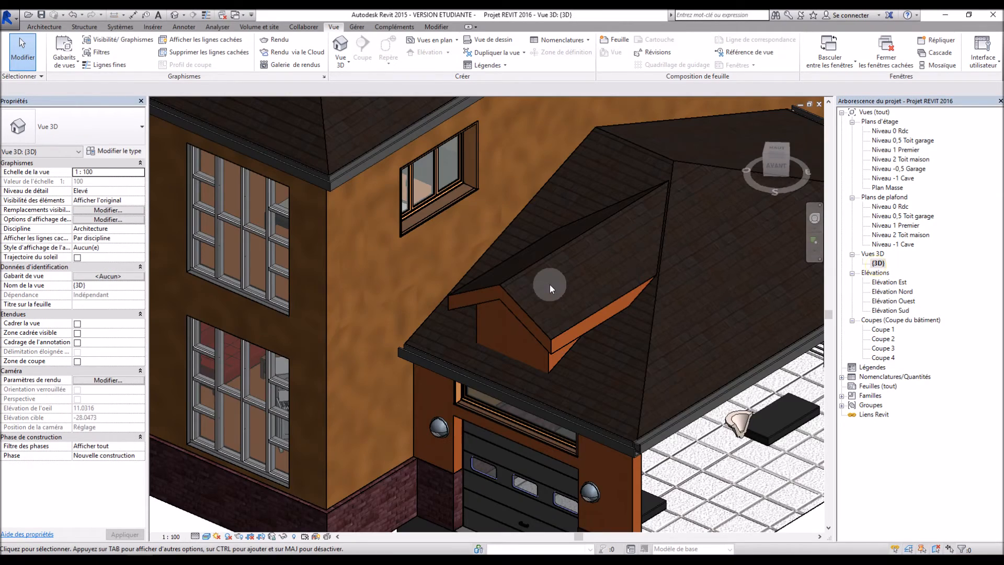
scroll(637, 341, "down", 3)
middle_click_drag(637, 341, 444, 107, "shift")
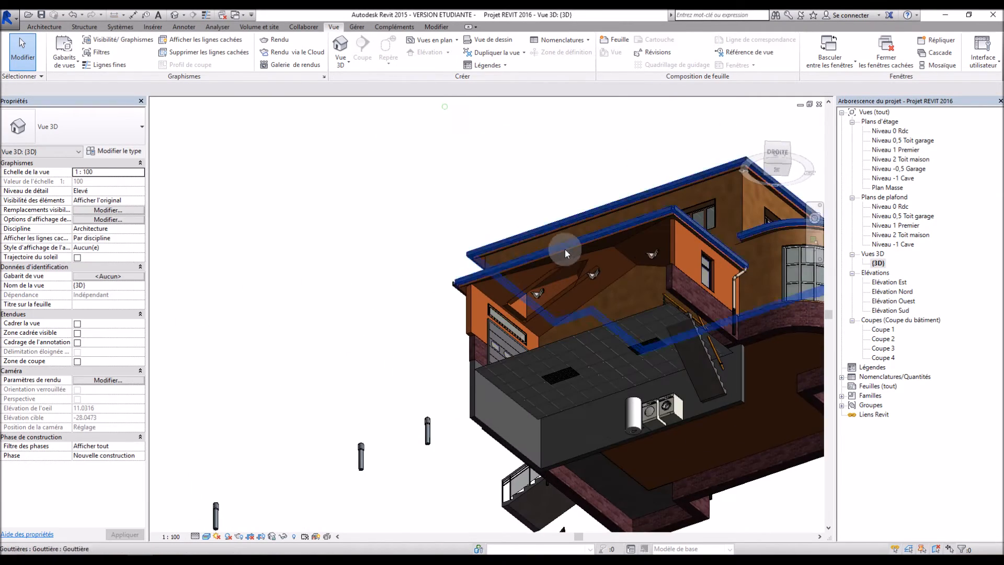
scroll(576, 265, "up", 5)
scroll(551, 439, "up", 5)
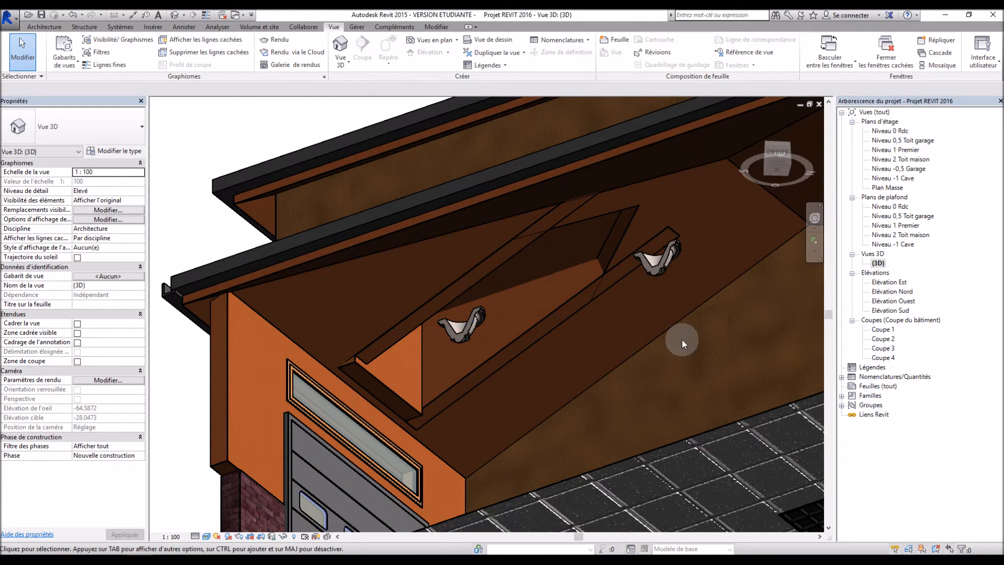
middle_click_drag(390, 392, 425, 440, "shift")
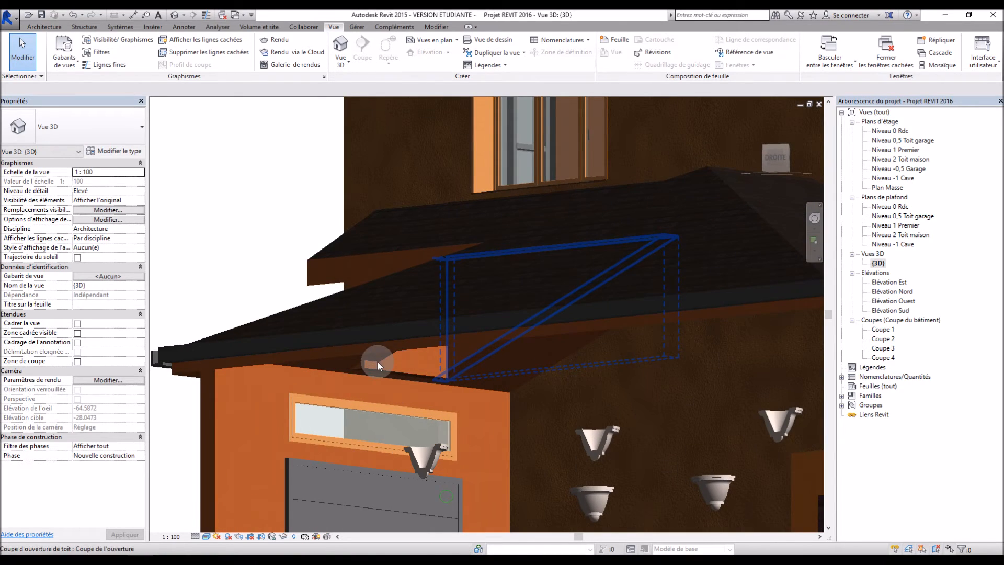
middle_click_drag(377, 362, 368, 368, "shift")
middle_click_drag(372, 428, 357, 346, "shift")
middle_click_drag(495, 422, 576, 296, "shift")
Attach the top of the dormer's front wall to the dormer roof.
scroll(553, 347, "up", 5)
left_click(542, 331)
left_click(561, 337)
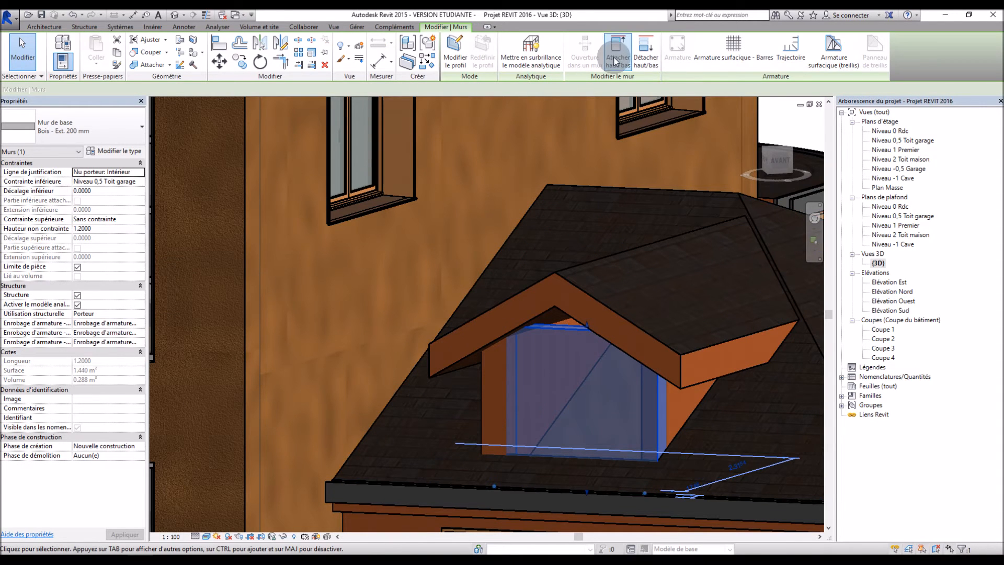
left_click(615, 54)
left_click(569, 278)
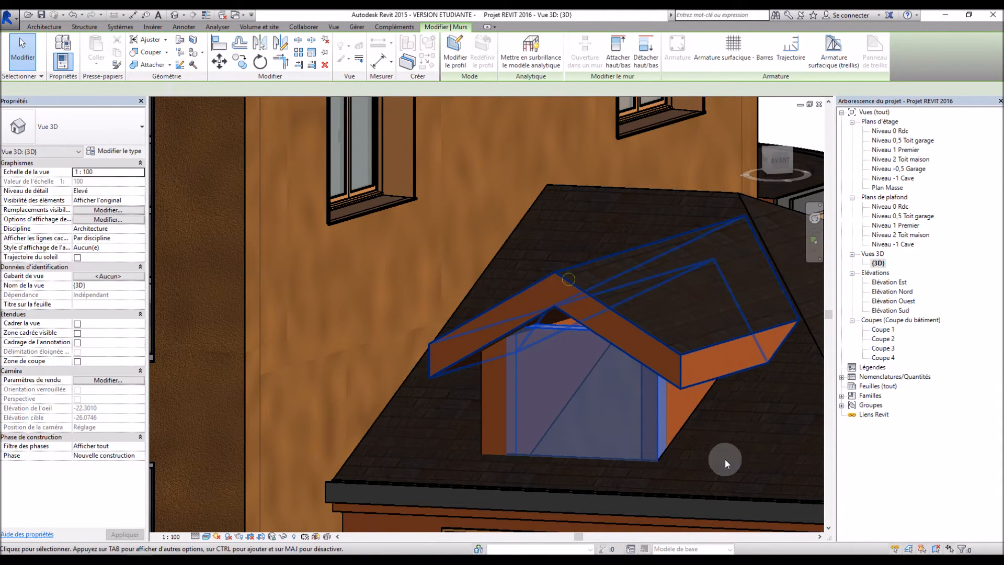
middle_click_drag(727, 452, 512, 293, "shift")
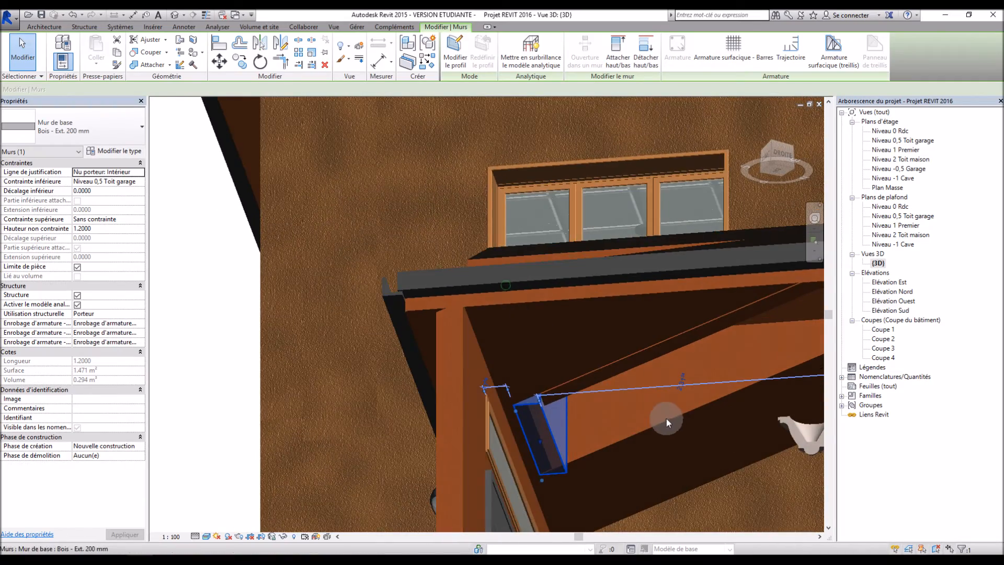
Attach the top of the dormer side wall farther from the house to the dormer roof.
left_click(631, 368)
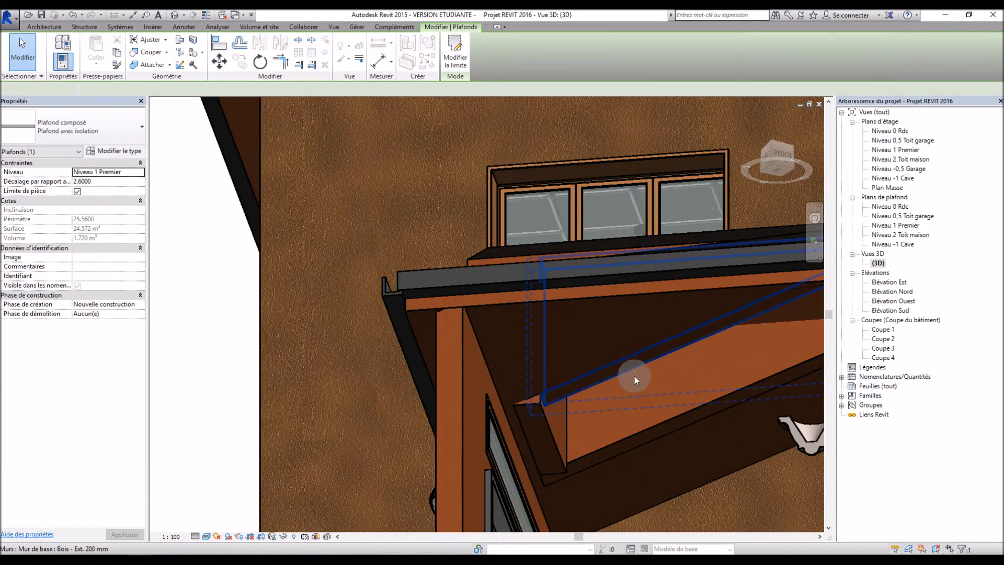
left_click(634, 375)
middle_click_drag(551, 339, 643, 450, "shift")
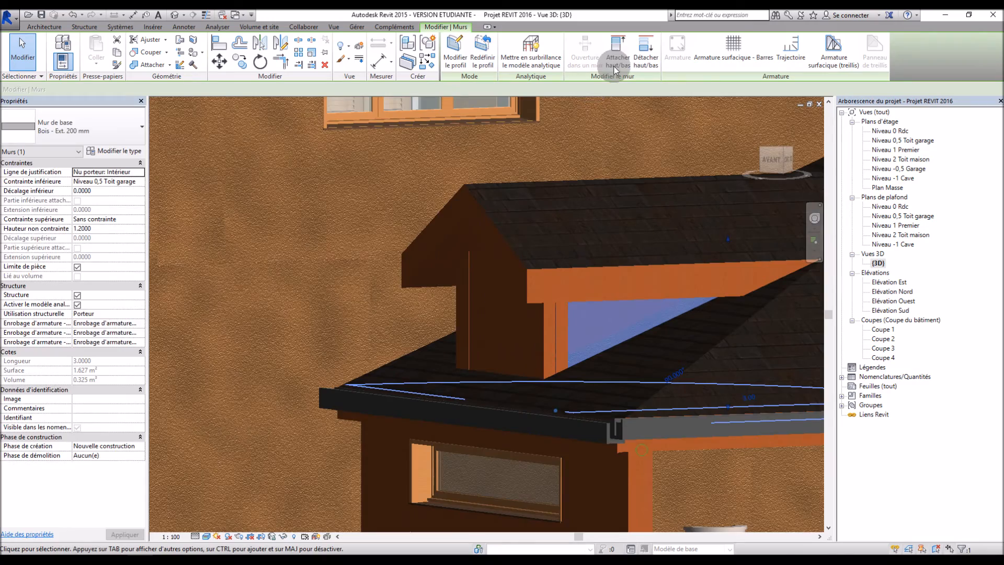
key("Escape")
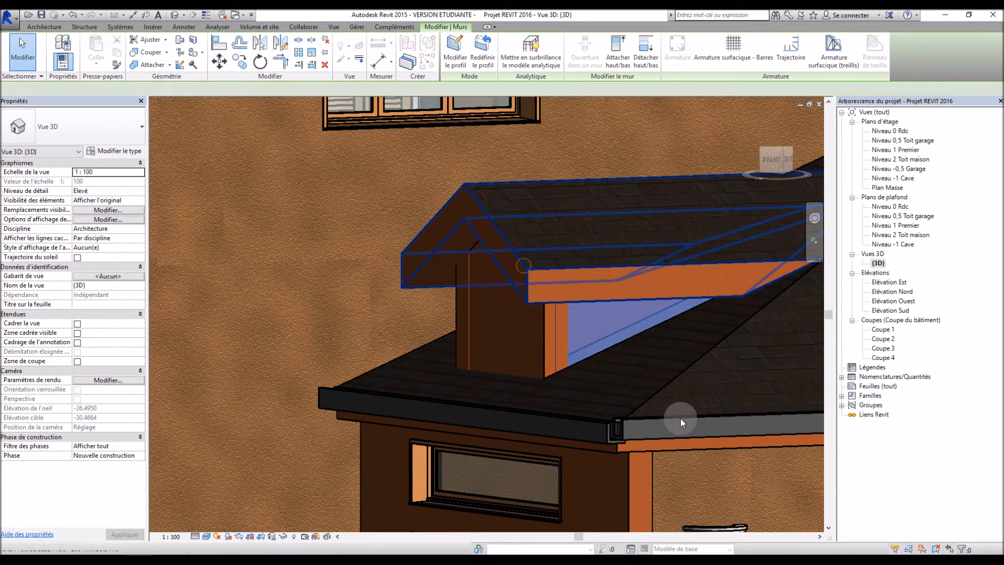
Attach the top of the dormer side wall nearer the house to the dormer roof and clear the selection.
left_click(679, 388)
middle_click_drag(679, 387, 650, 494, "shift")
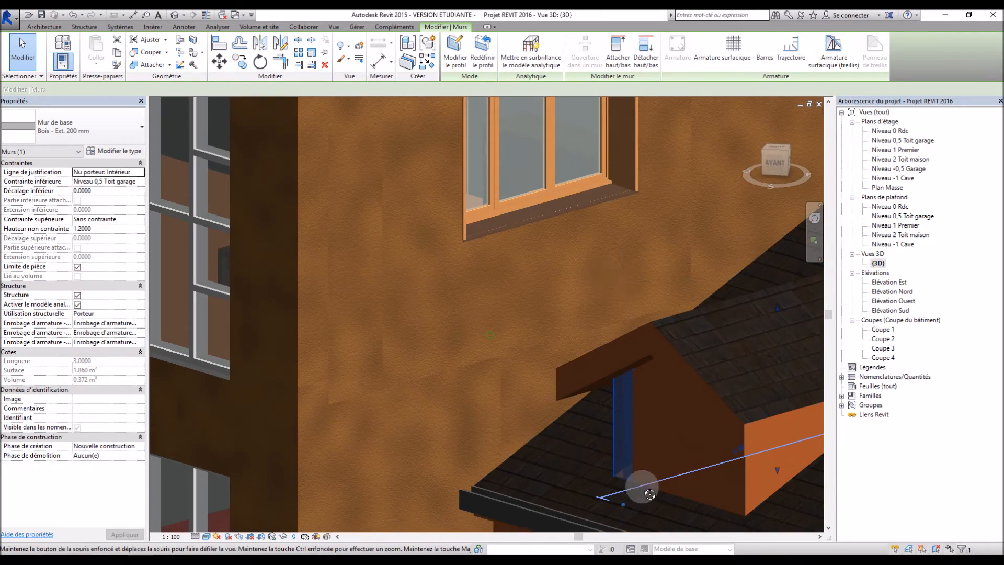
left_click(617, 50)
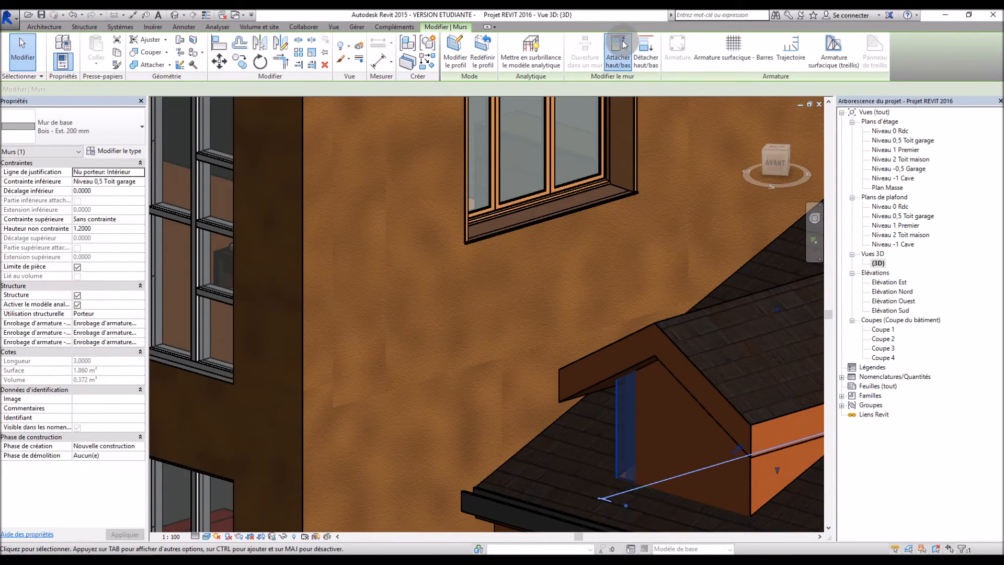
left_click(576, 378)
scroll(581, 356, "down", 3)
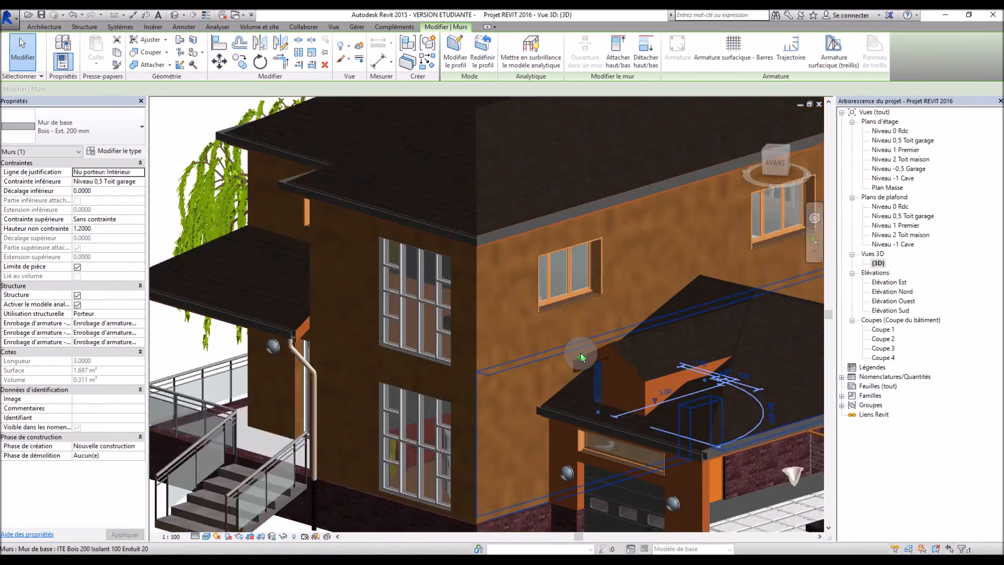
scroll(581, 353, "down", 4)
left_click(263, 224)
Open the Niveau 0,5 Toit garage floor plan at the dormer's location.
middle_click_drag(532, 454, 638, 444, "shift")
scroll(622, 356, "up", 5)
double_click(892, 140)
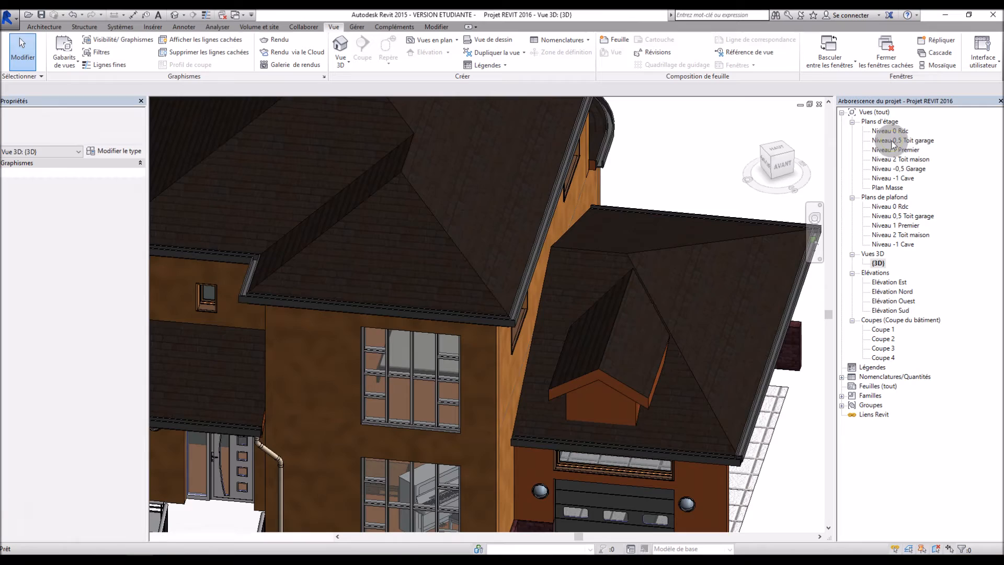
scroll(482, 255, "up", 3)
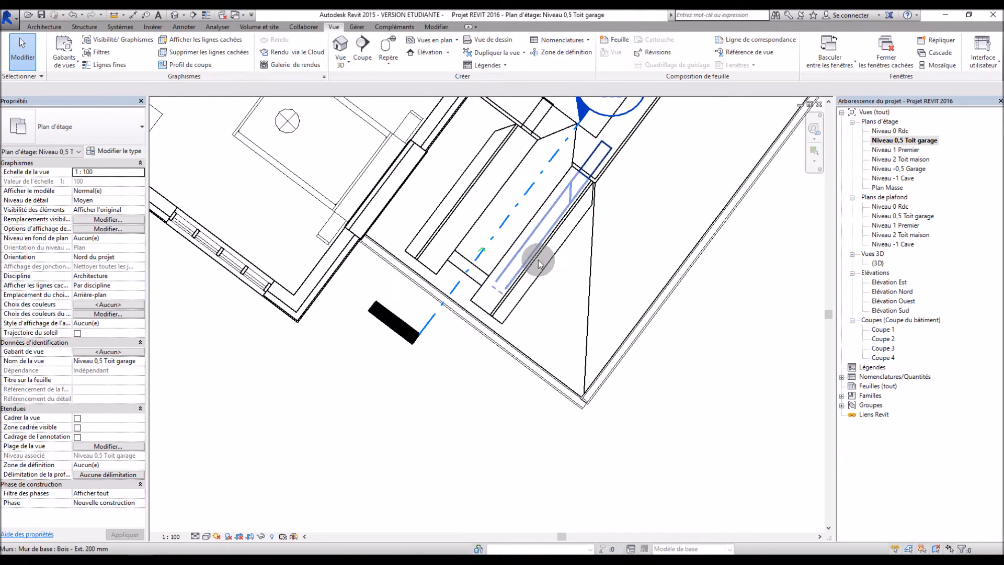
Place a 1 Vantail 40 x 60 cm window in the middle of the dormer's front wall.
left_click(52, 28)
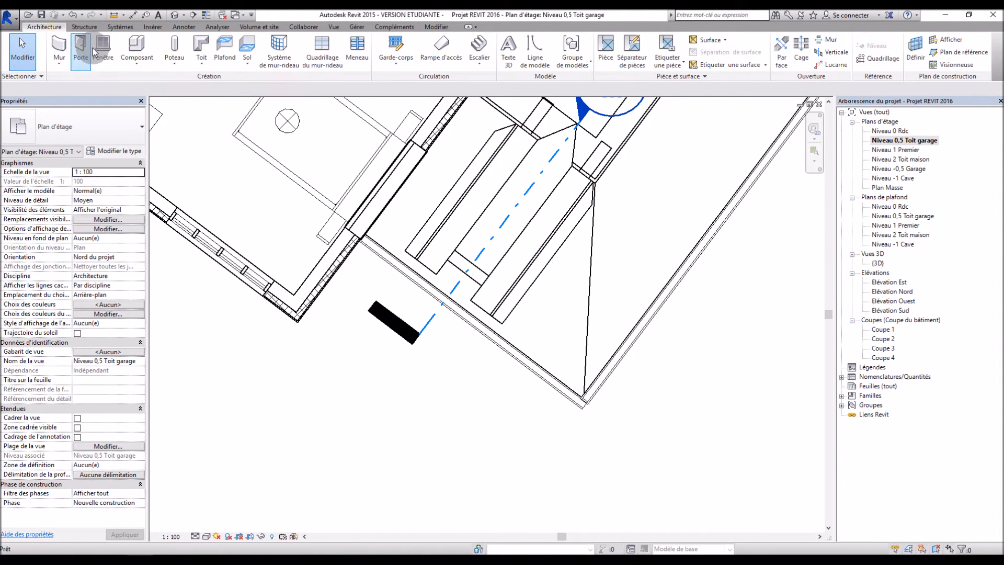
left_click(99, 55)
left_click(89, 125)
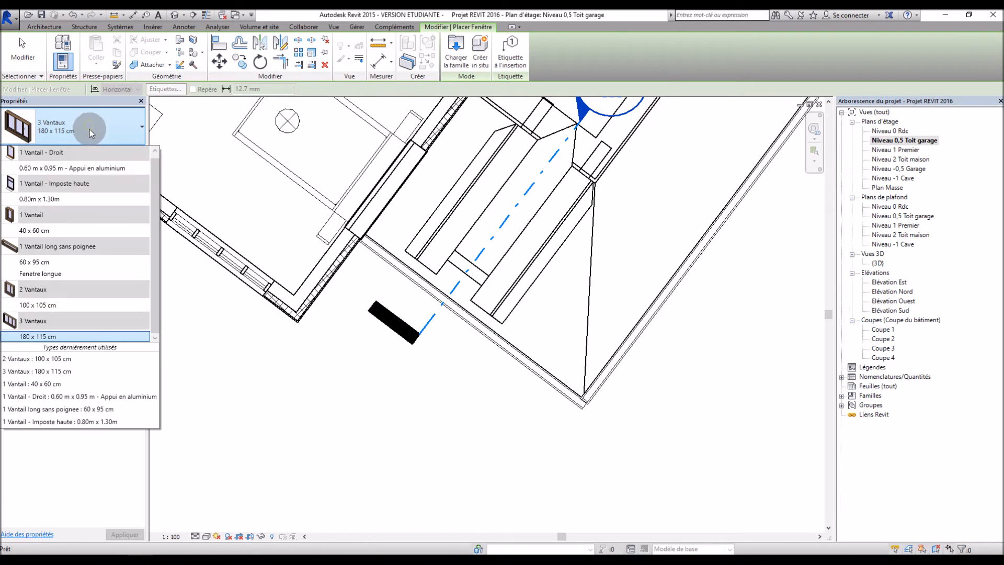
mouse_move(98, 170)
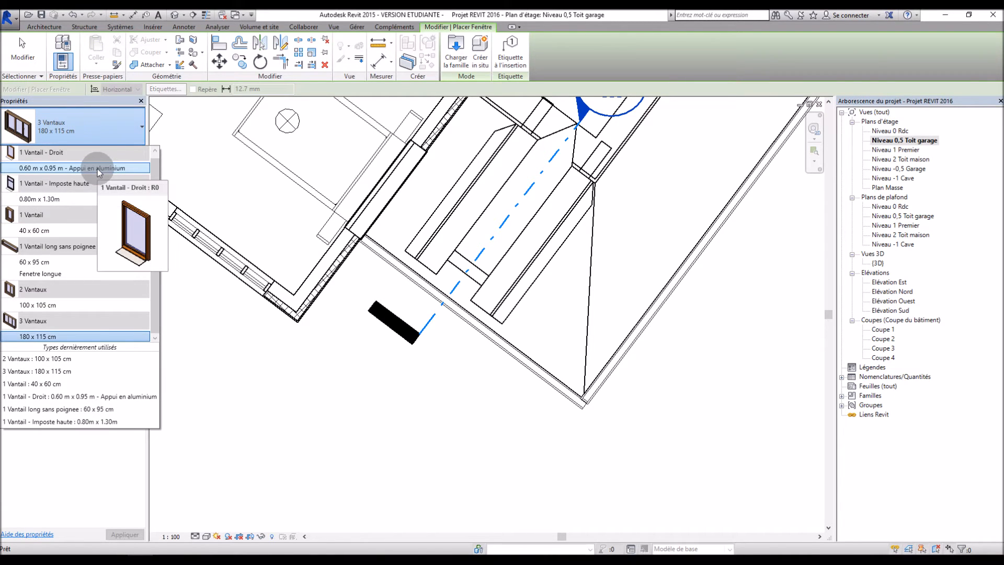
left_click(71, 232)
scroll(471, 267, "up", 3)
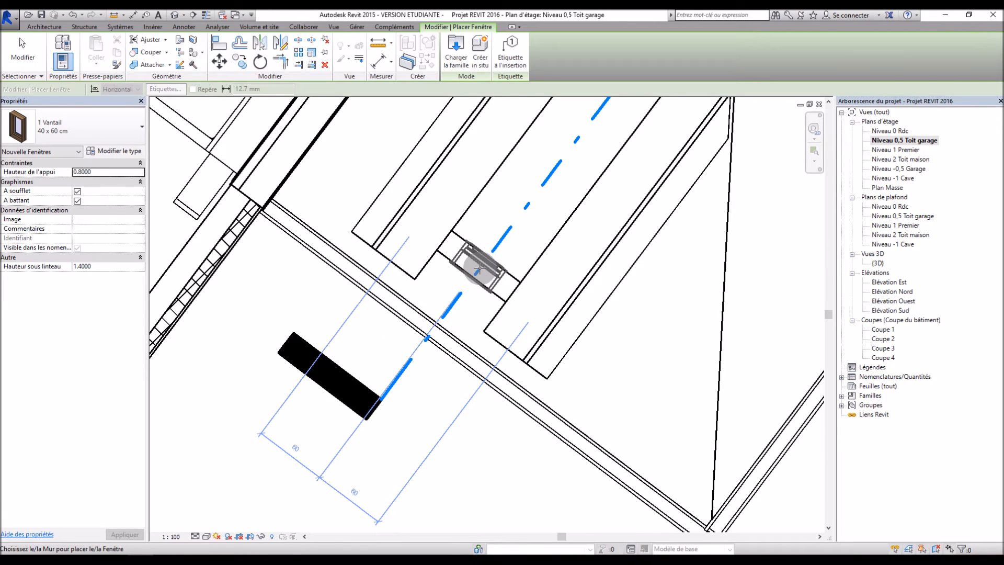
left_click(480, 267)
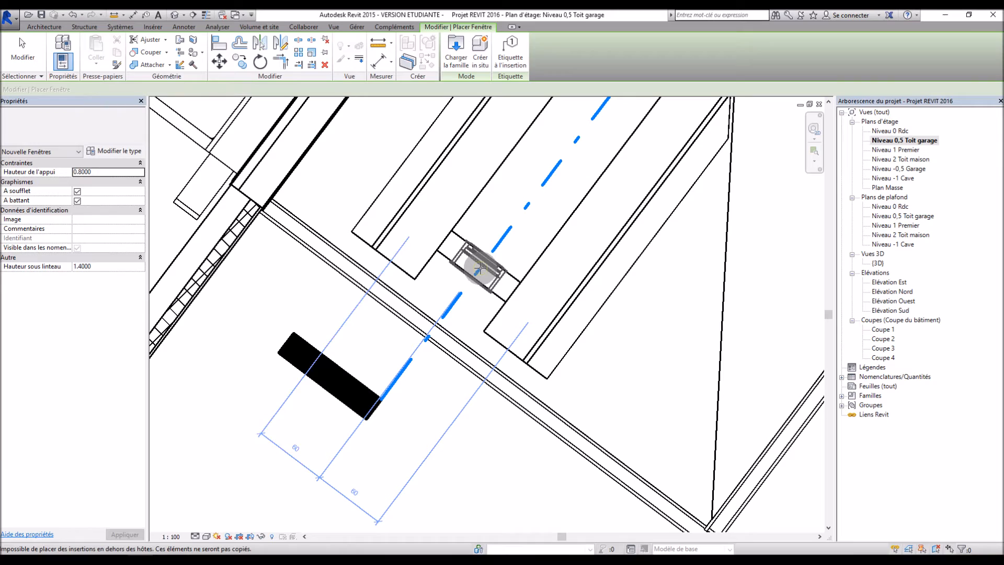
key("Escape")
key("Escape")
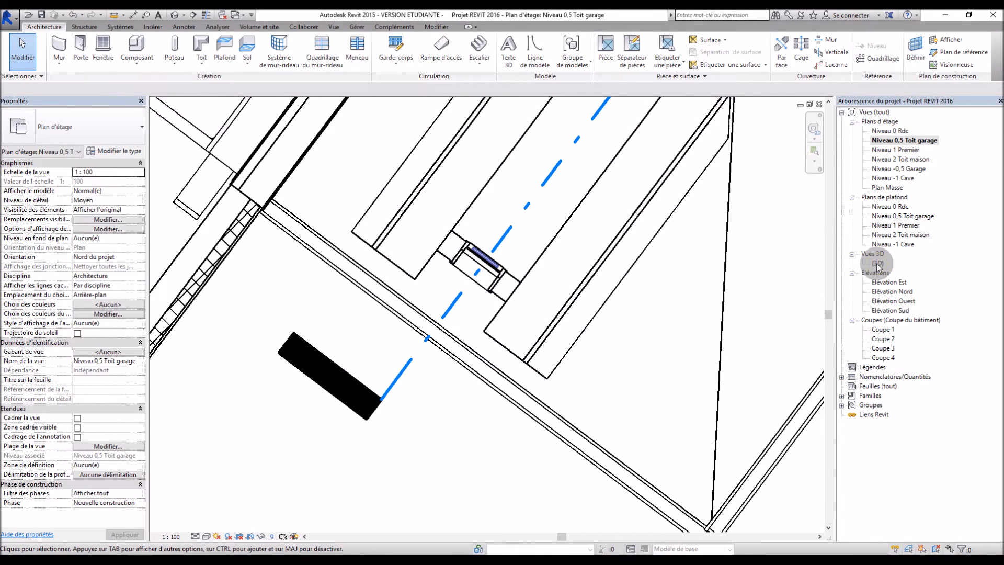
Return to the 3D view facing the dormer and select the new window in its front wall.
double_click(877, 264)
scroll(653, 410, "up", 2)
middle_click_drag(653, 408, 660, 282, "shift")
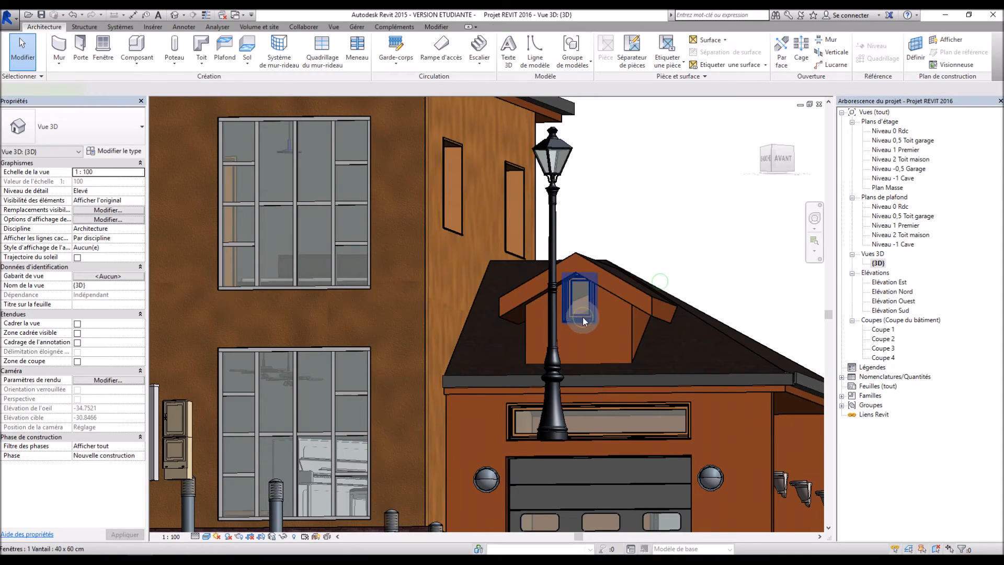
left_click(582, 317)
Set the dormer window's sill height to 0.5 m.
left_click(611, 350)
type("0.5")
key("Return")
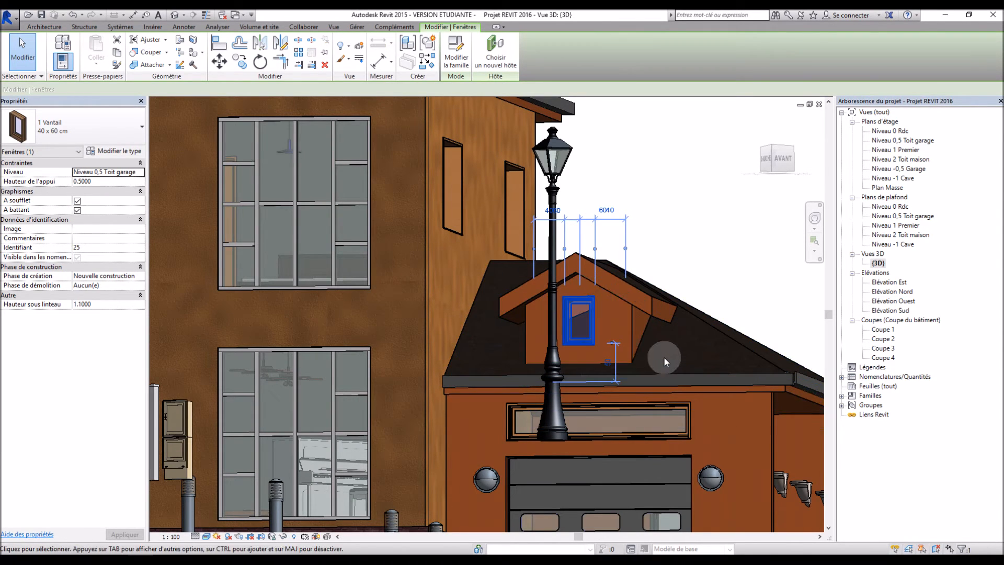
Set the dormer window's sill height to 0.4 m.
scroll(604, 306, "up", 2)
left_click(622, 413)
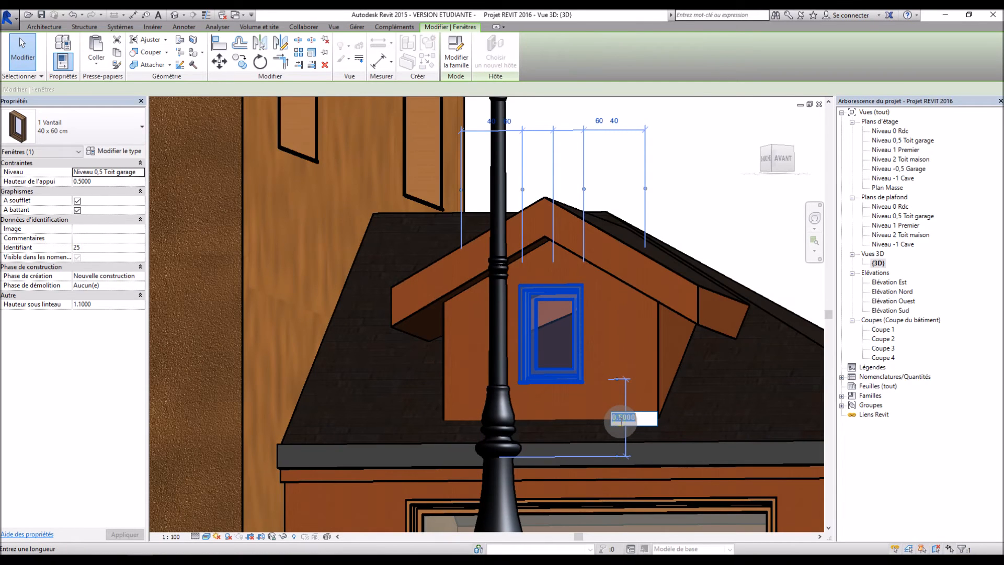
type("0.4")
key("Return")
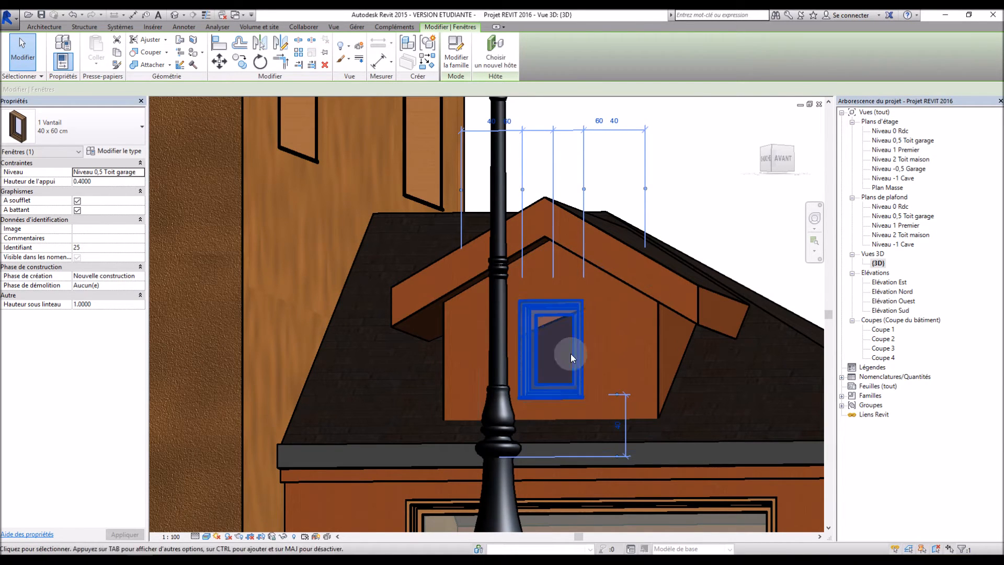
Set the dormer window type's height to 0.8 m and width to 0.6 m, accepting the wall-join conflict warning.
left_click(137, 151)
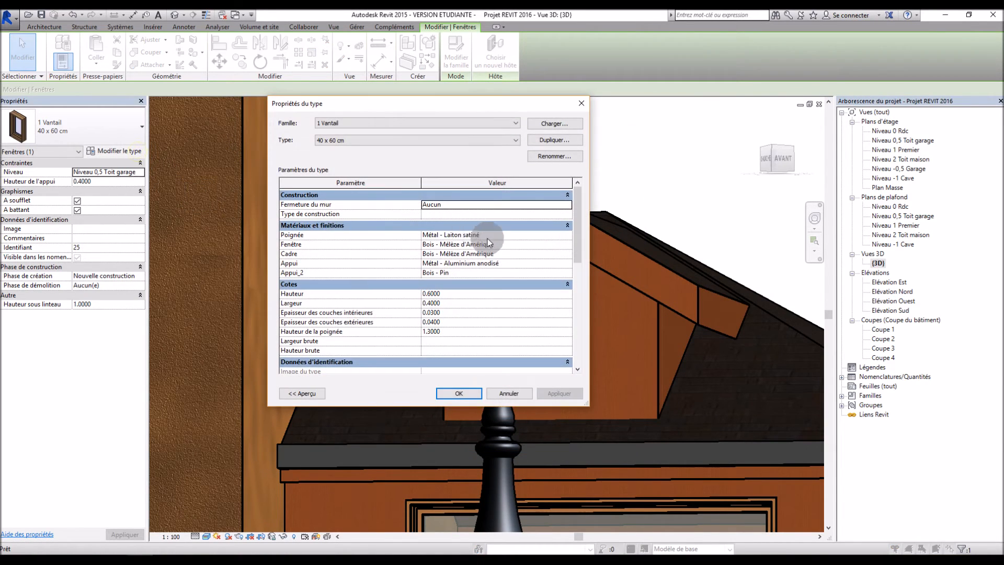
left_click(463, 293)
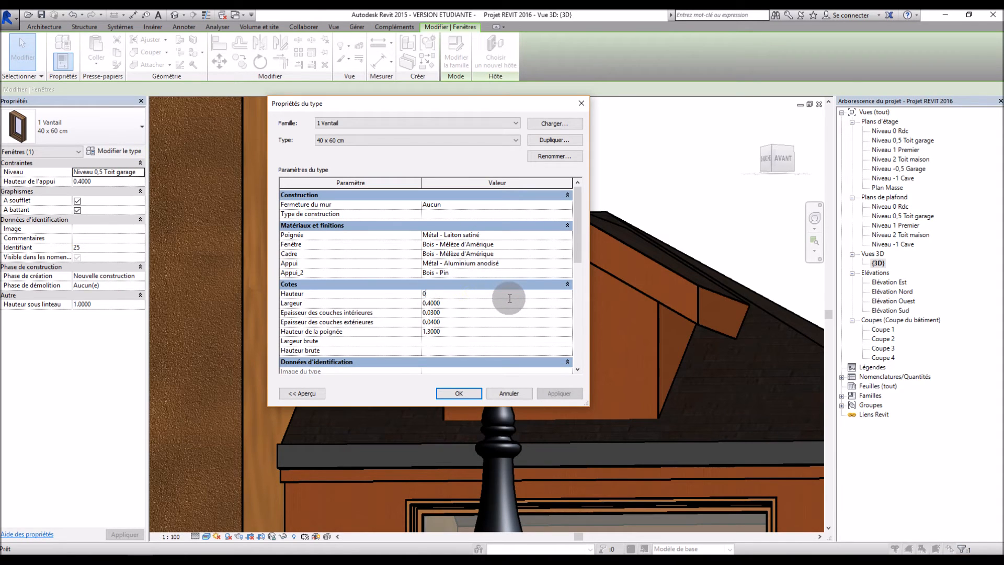
type("0.8")
key("Tab")
type("0.6")
key("Return")
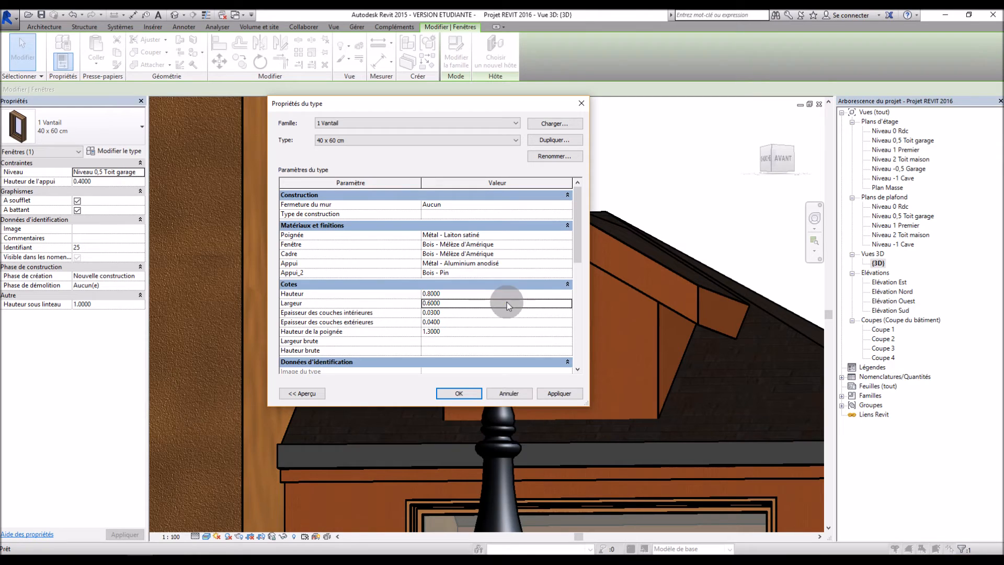
left_click(469, 393)
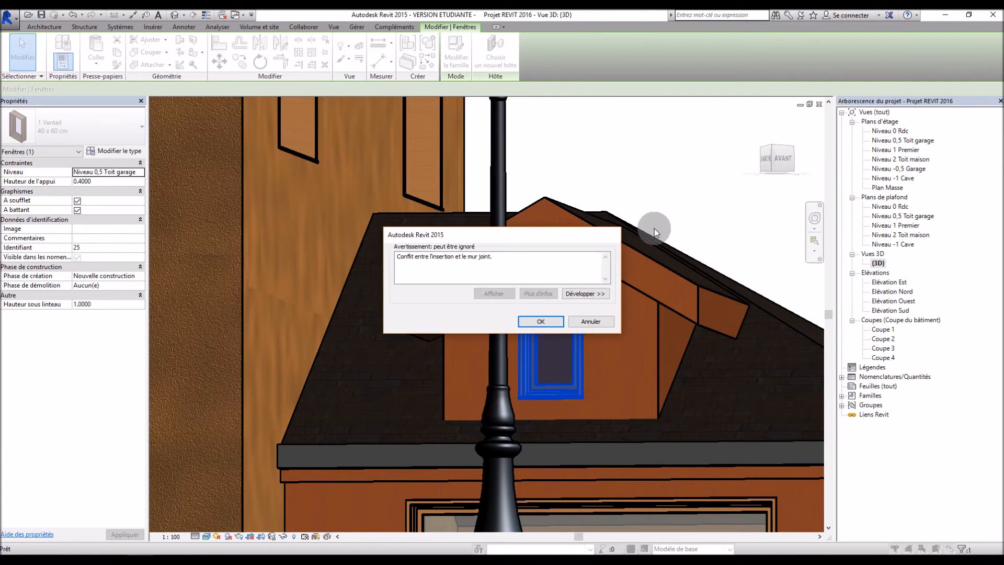
left_click(551, 324)
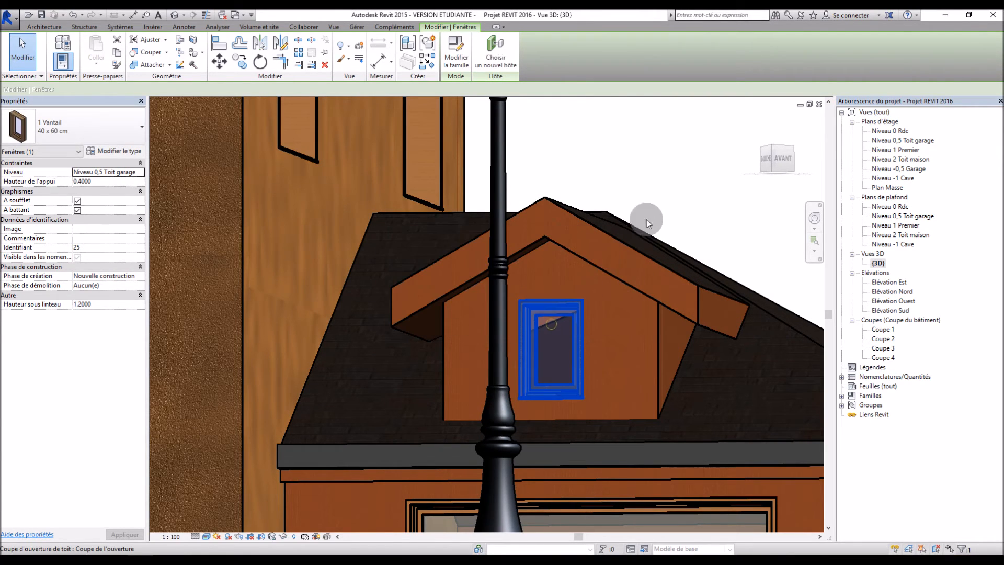
left_click(687, 181)
Reduce the dormer window type's height to 0.7 m.
middle_click_drag(687, 181, 545, 396, "shift")
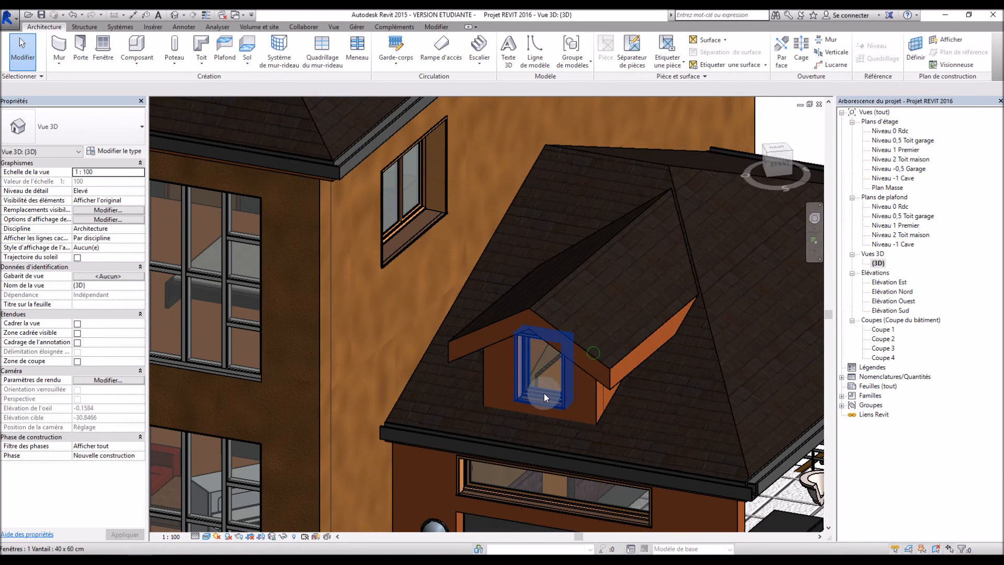
left_click(544, 396)
left_click(116, 151)
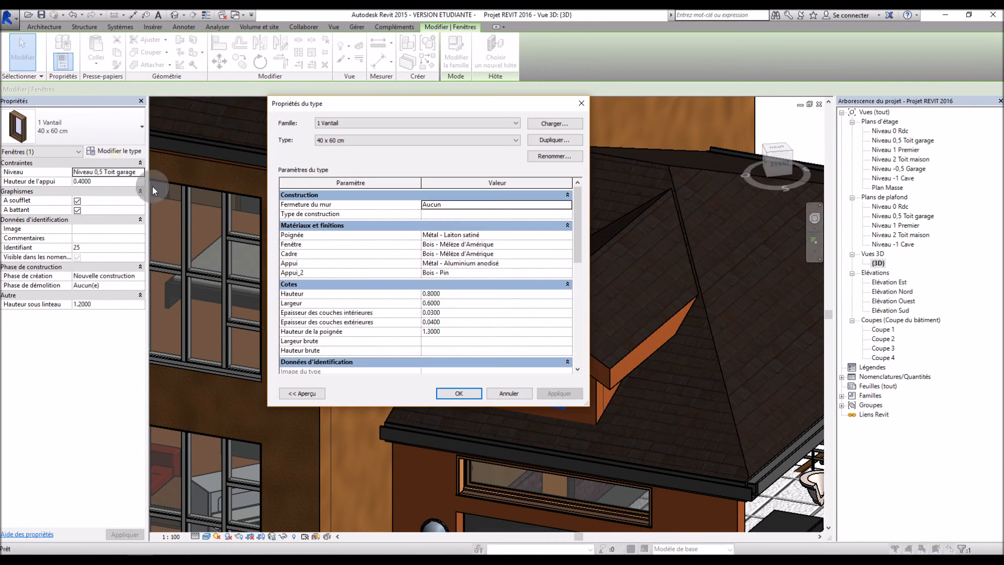
left_click(453, 294)
type("0")
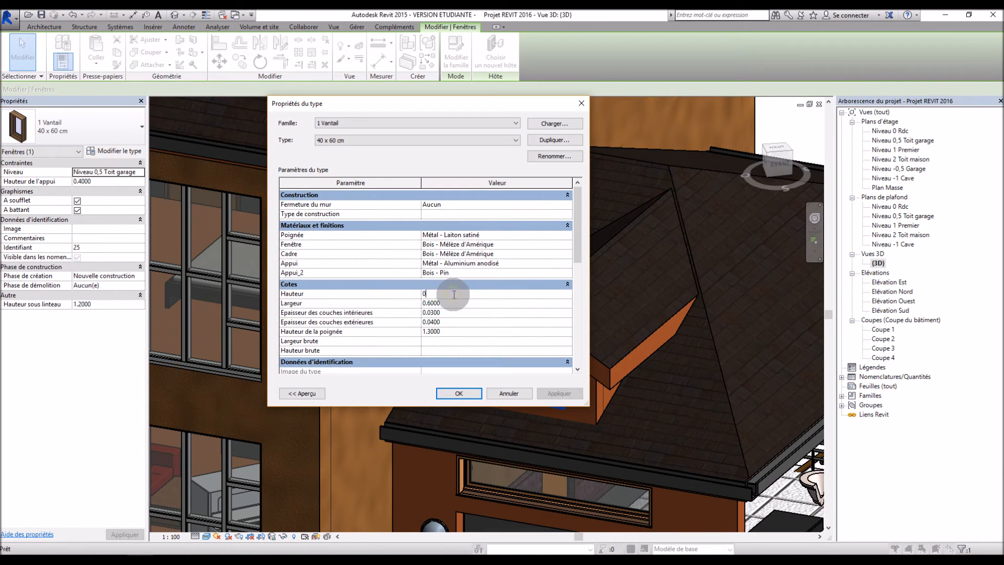
type(".7")
left_click(459, 394)
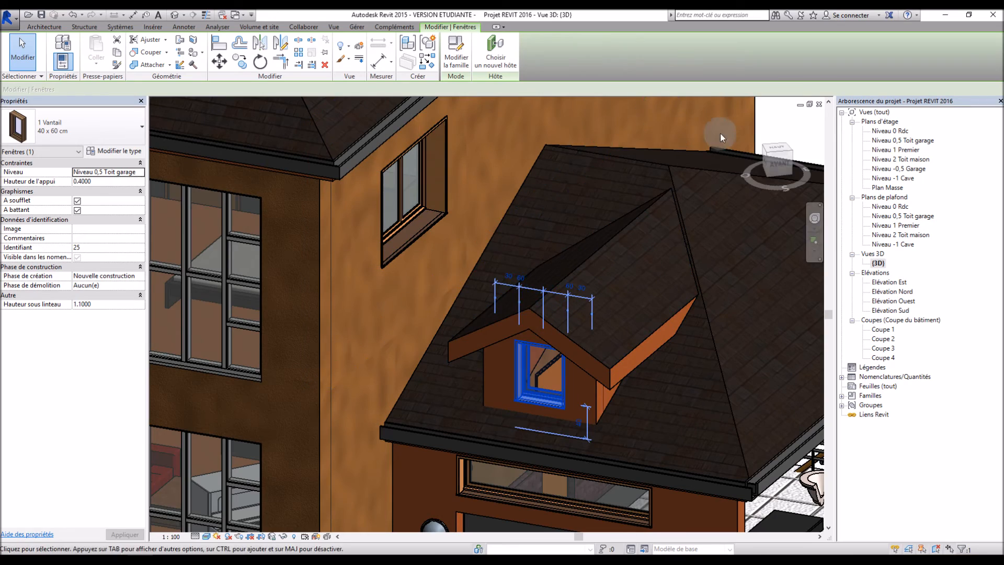
Examine the dormer's window and front wall from outside and from beneath the garage roof.
middle_click_drag(592, 301, 615, 233, "shift")
left_click(614, 232)
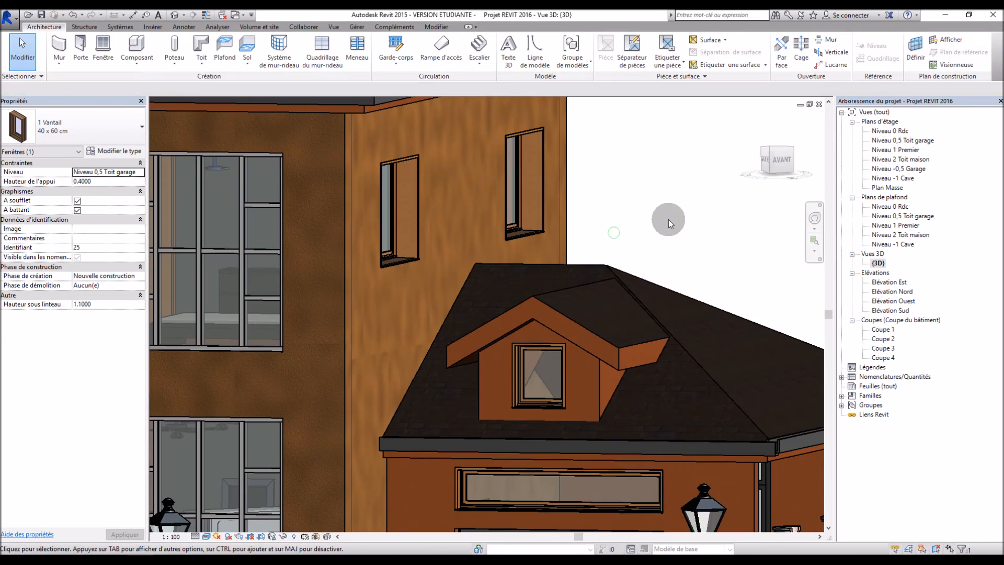
scroll(534, 405, "up", 6)
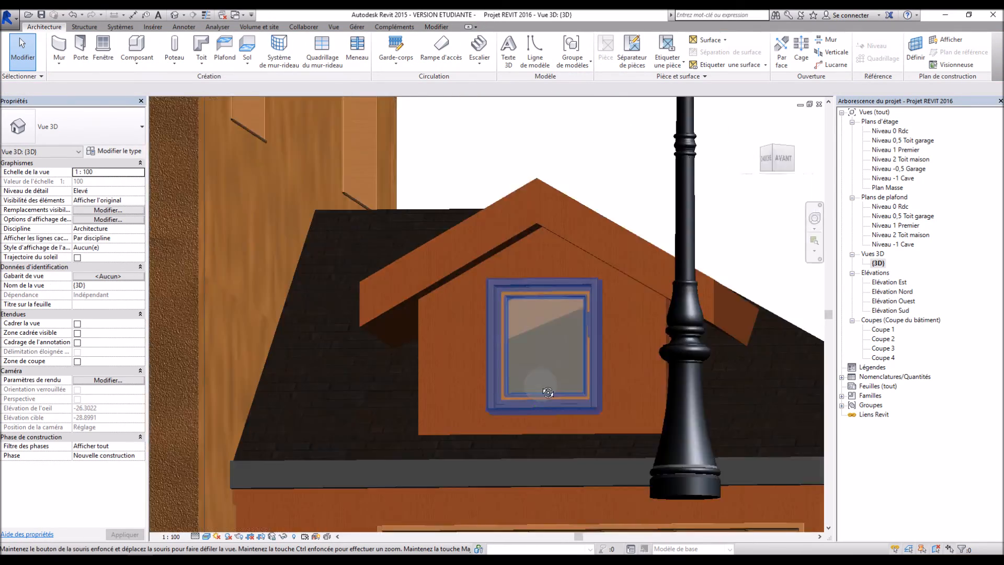
middle_click_drag(548, 392, 484, 454, "shift")
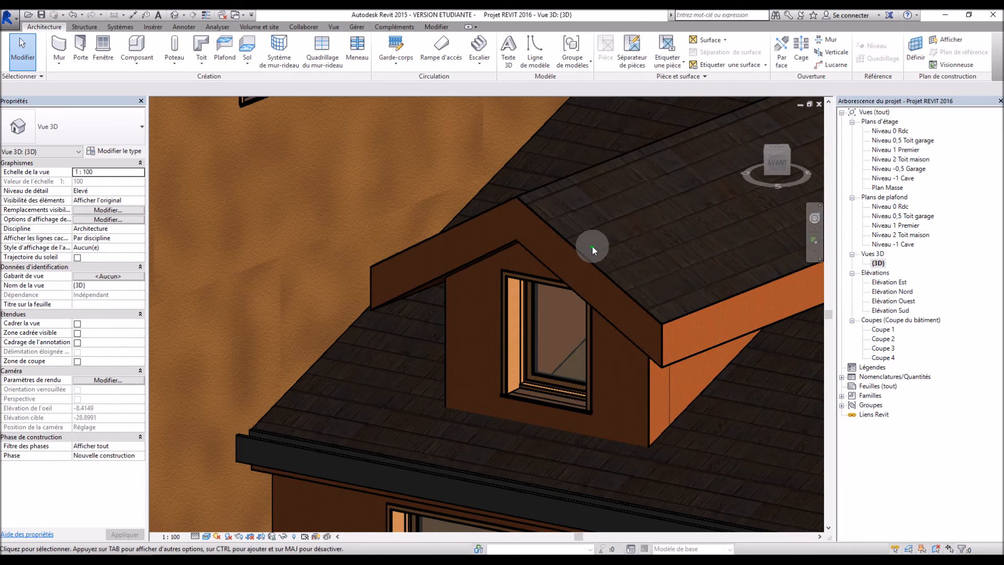
scroll(592, 246, "down", 5)
middle_click_drag(729, 333, 448, 212, "shift")
left_click(595, 324)
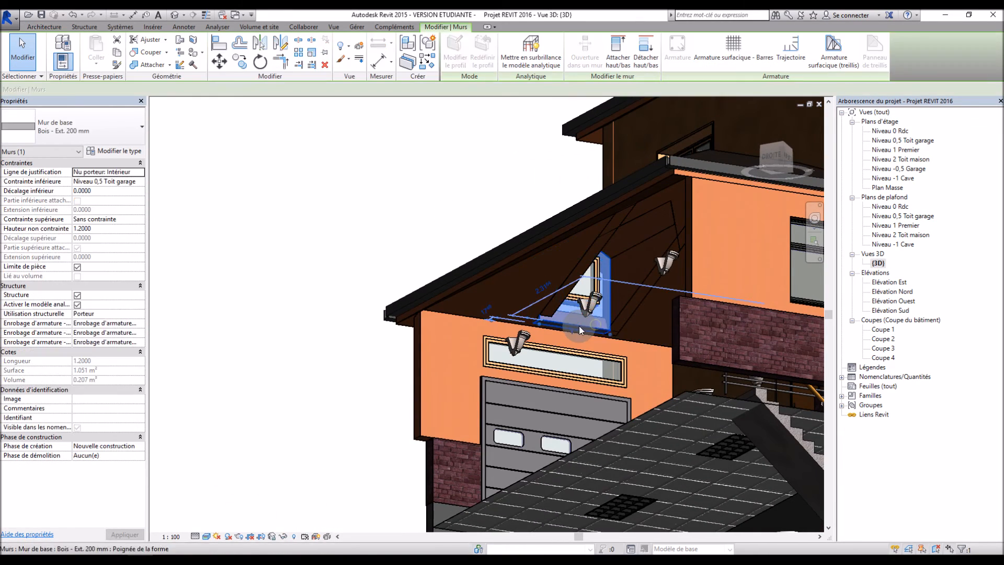
scroll(579, 325, "up", 3)
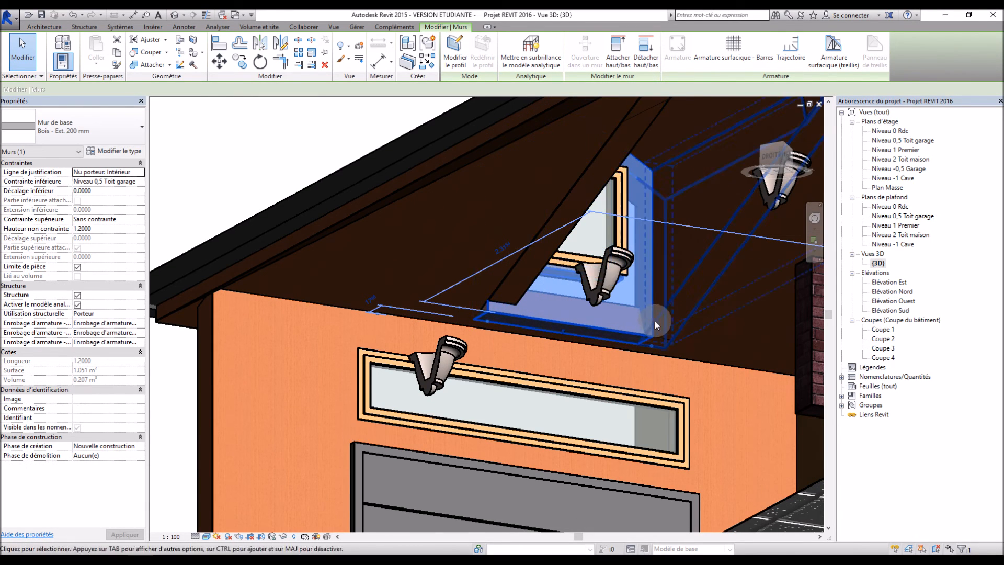
middle_click_drag(489, 313, 651, 291, "shift")
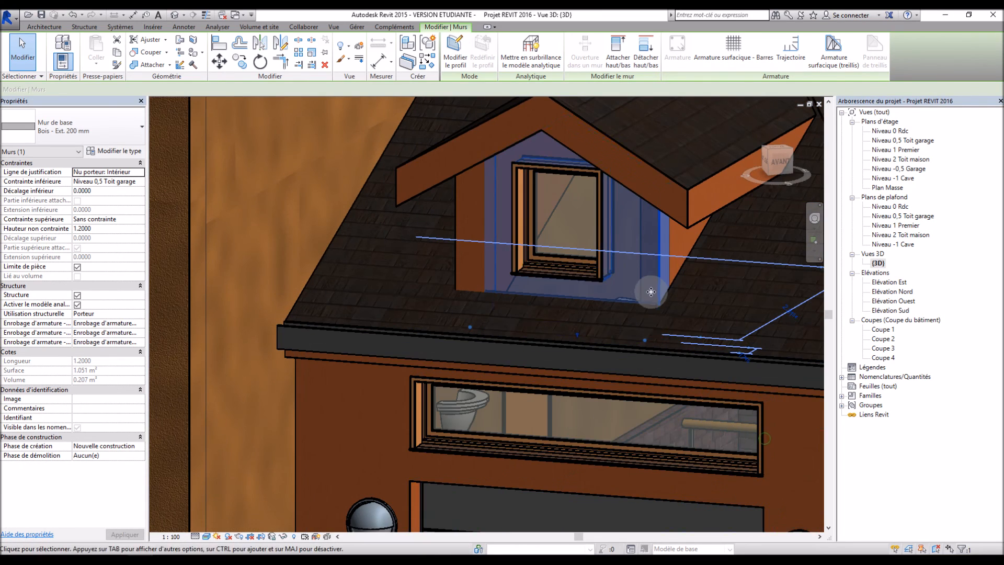
Try to narrow the dormer's front wall by moving one vertical line of its profile inward.
double_click(623, 293)
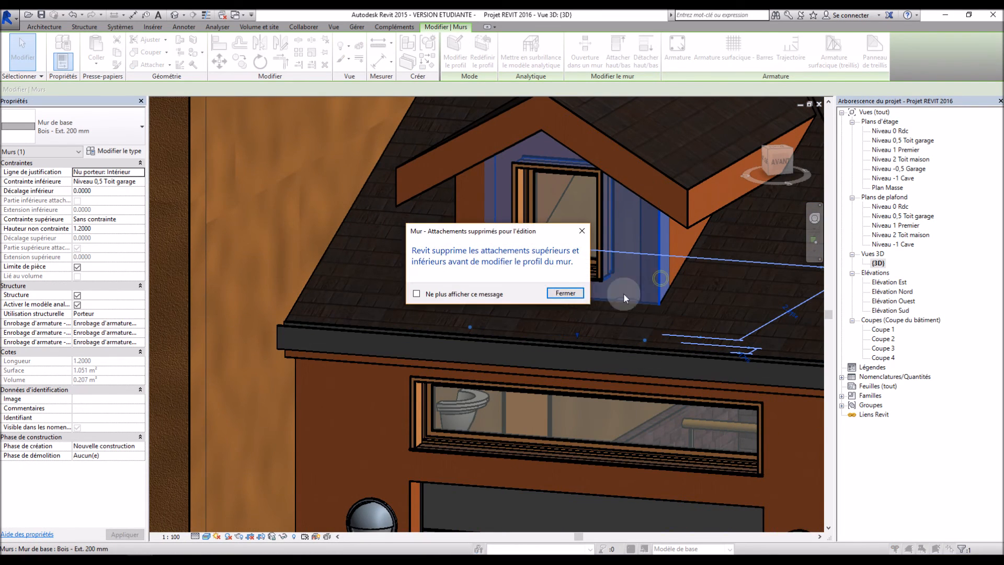
left_click(564, 293)
middle_click_drag(642, 275, 660, 239, "shift")
left_click_drag(655, 240, 640, 242)
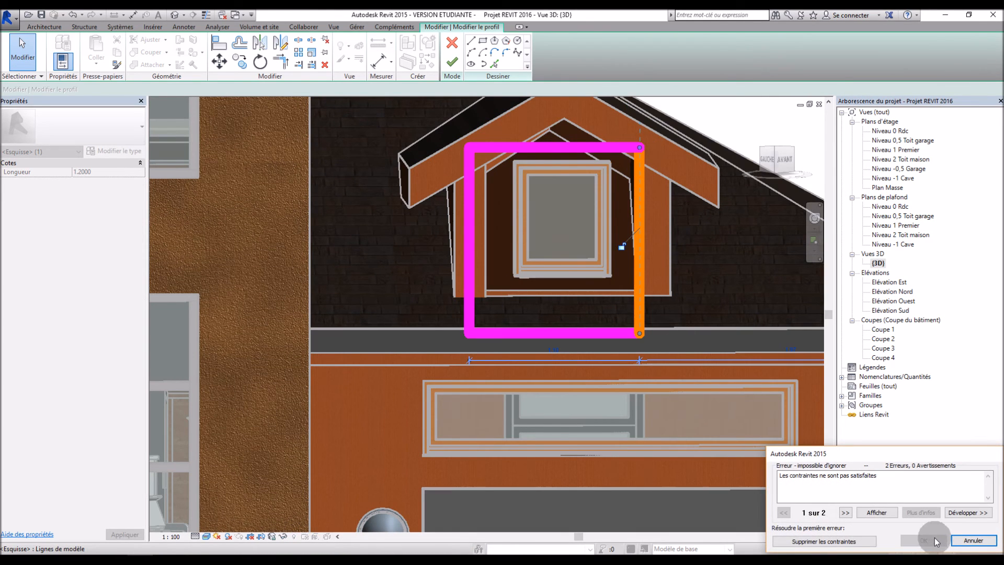
left_click(972, 540)
left_click(672, 282)
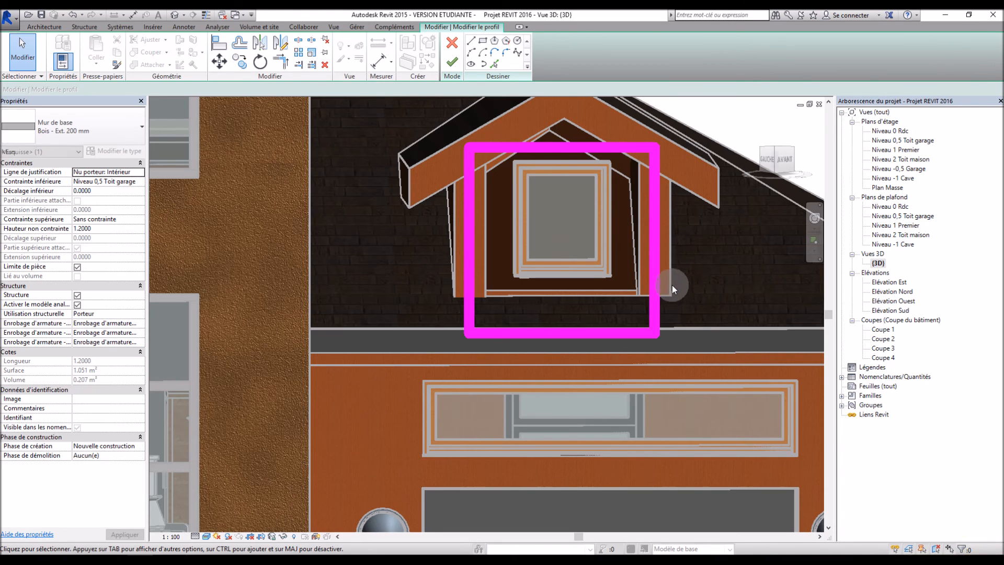
double_click(673, 297)
Review the completed dormer on the garage roof together with the whole house.
scroll(497, 356, "down", 3)
mouse_move(497, 356)
middle_mouse_down("shift")
mouse_move(555, 355)
mouse_move(526, 388)
mouse_move(528, 376)
middle_mouse_up("shift")
scroll(528, 375, "down", 3)
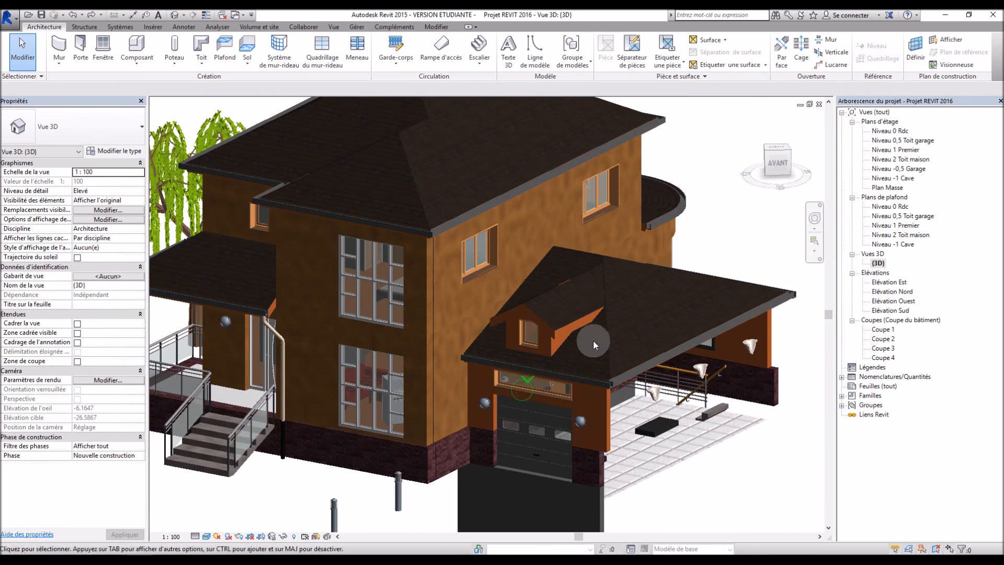
middle_click_drag(641, 317, 642, 323, "shift")
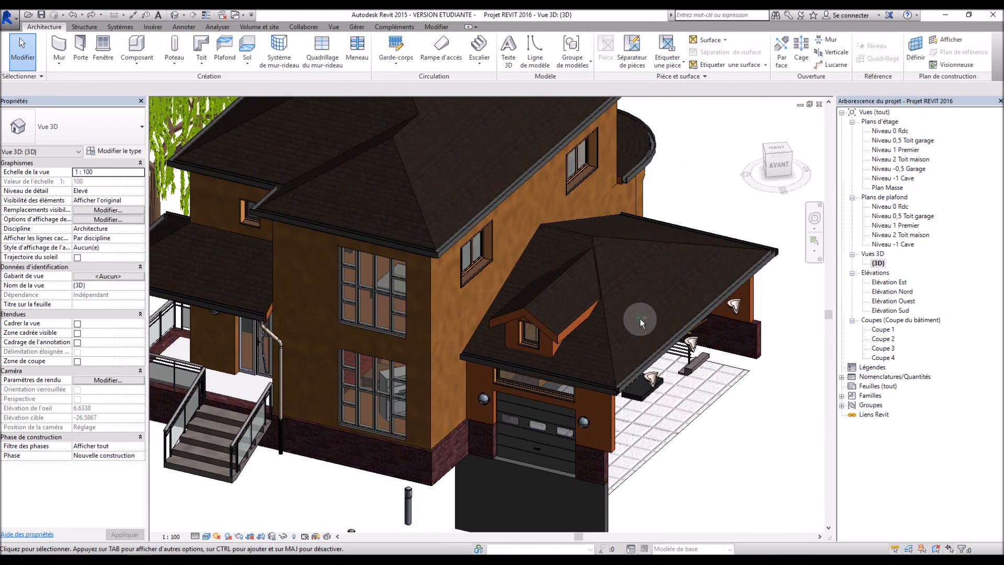
scroll(631, 319, "down", 4)
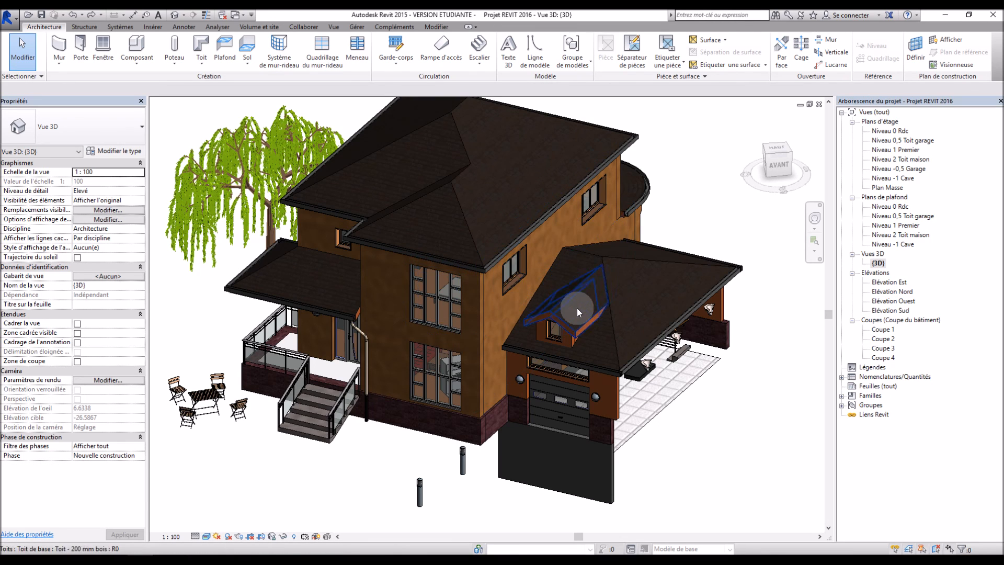
scroll(576, 309, "up", 4)
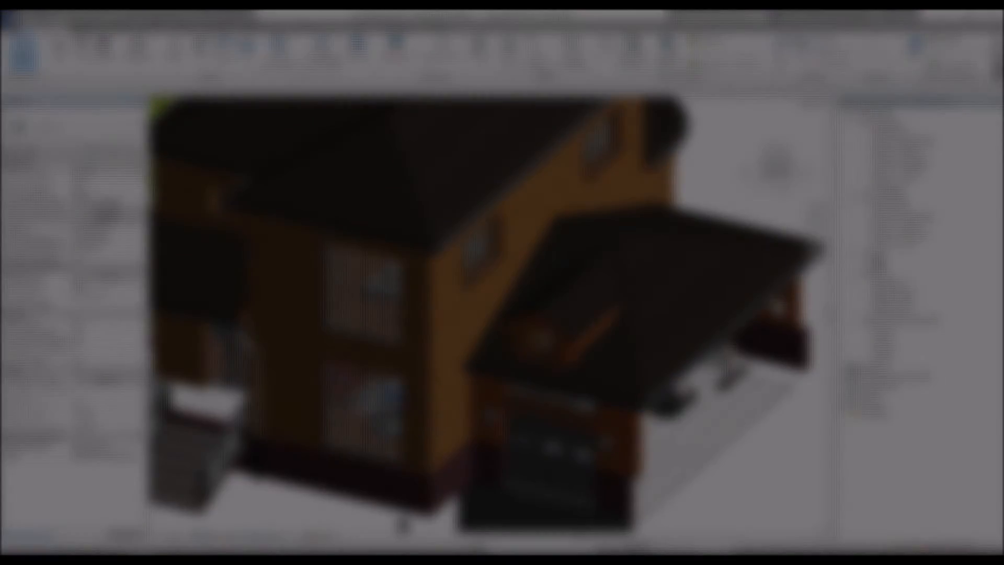